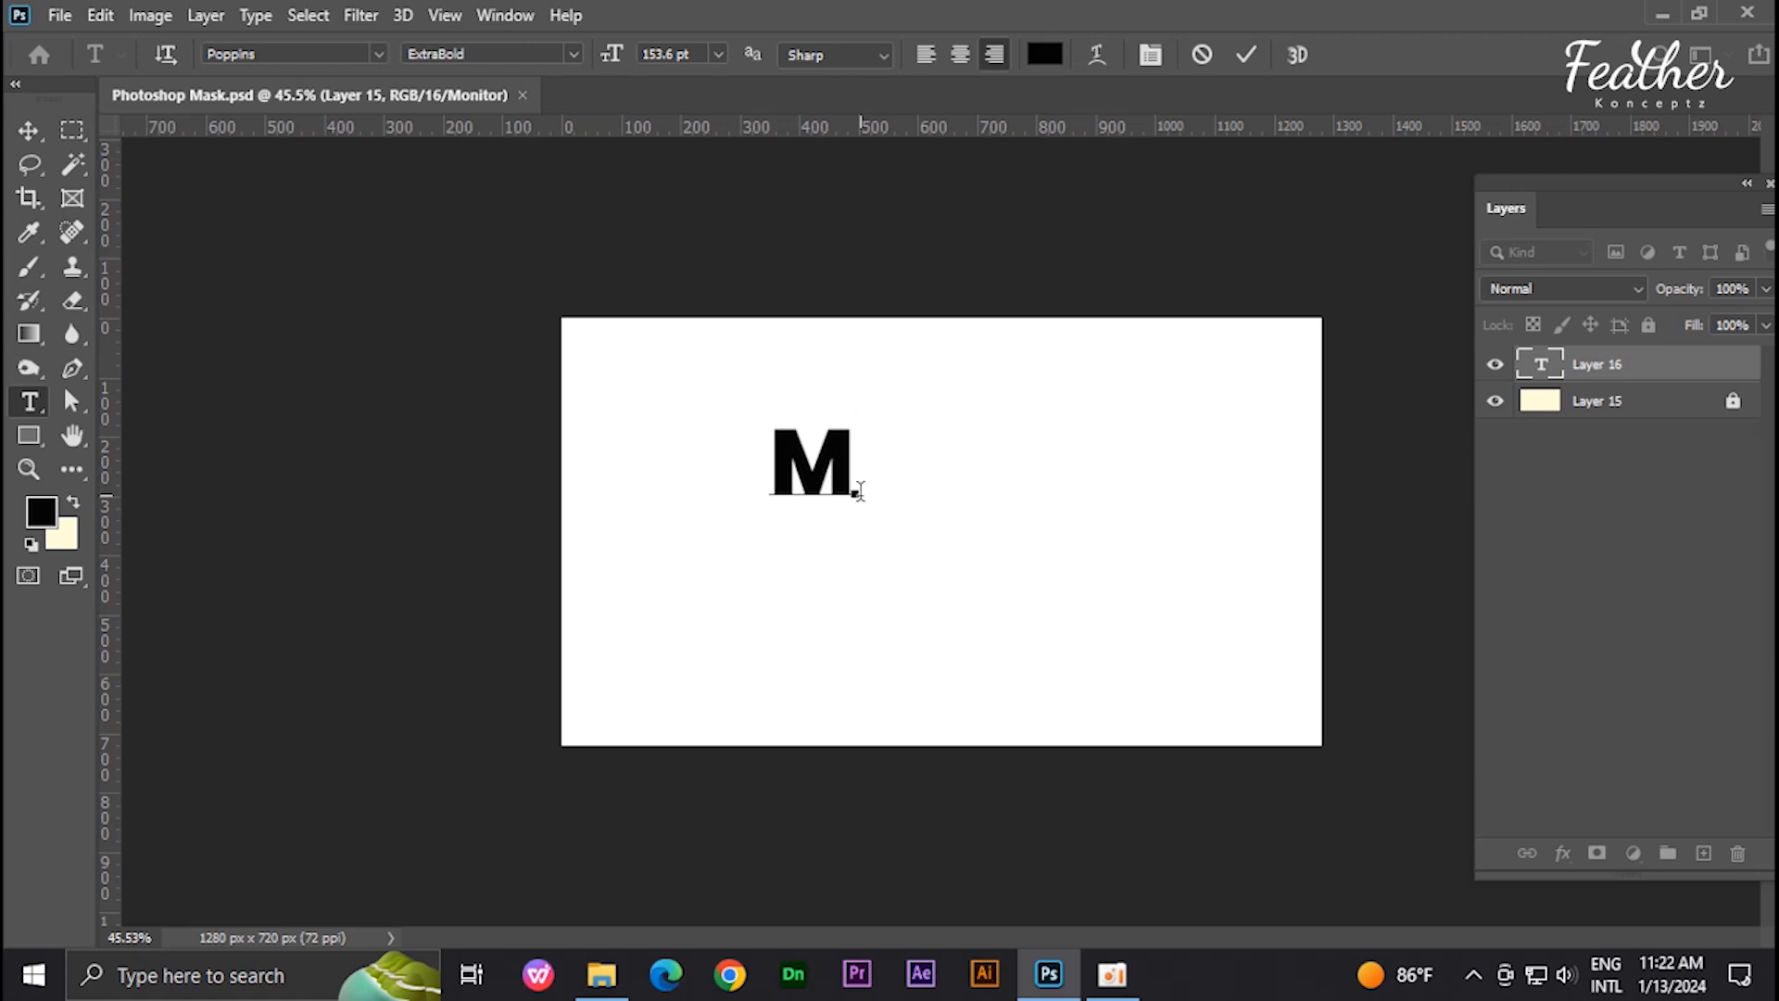
Step: Complete the heading text as "MASK" and move it to the middle of the canvas
text(AS)
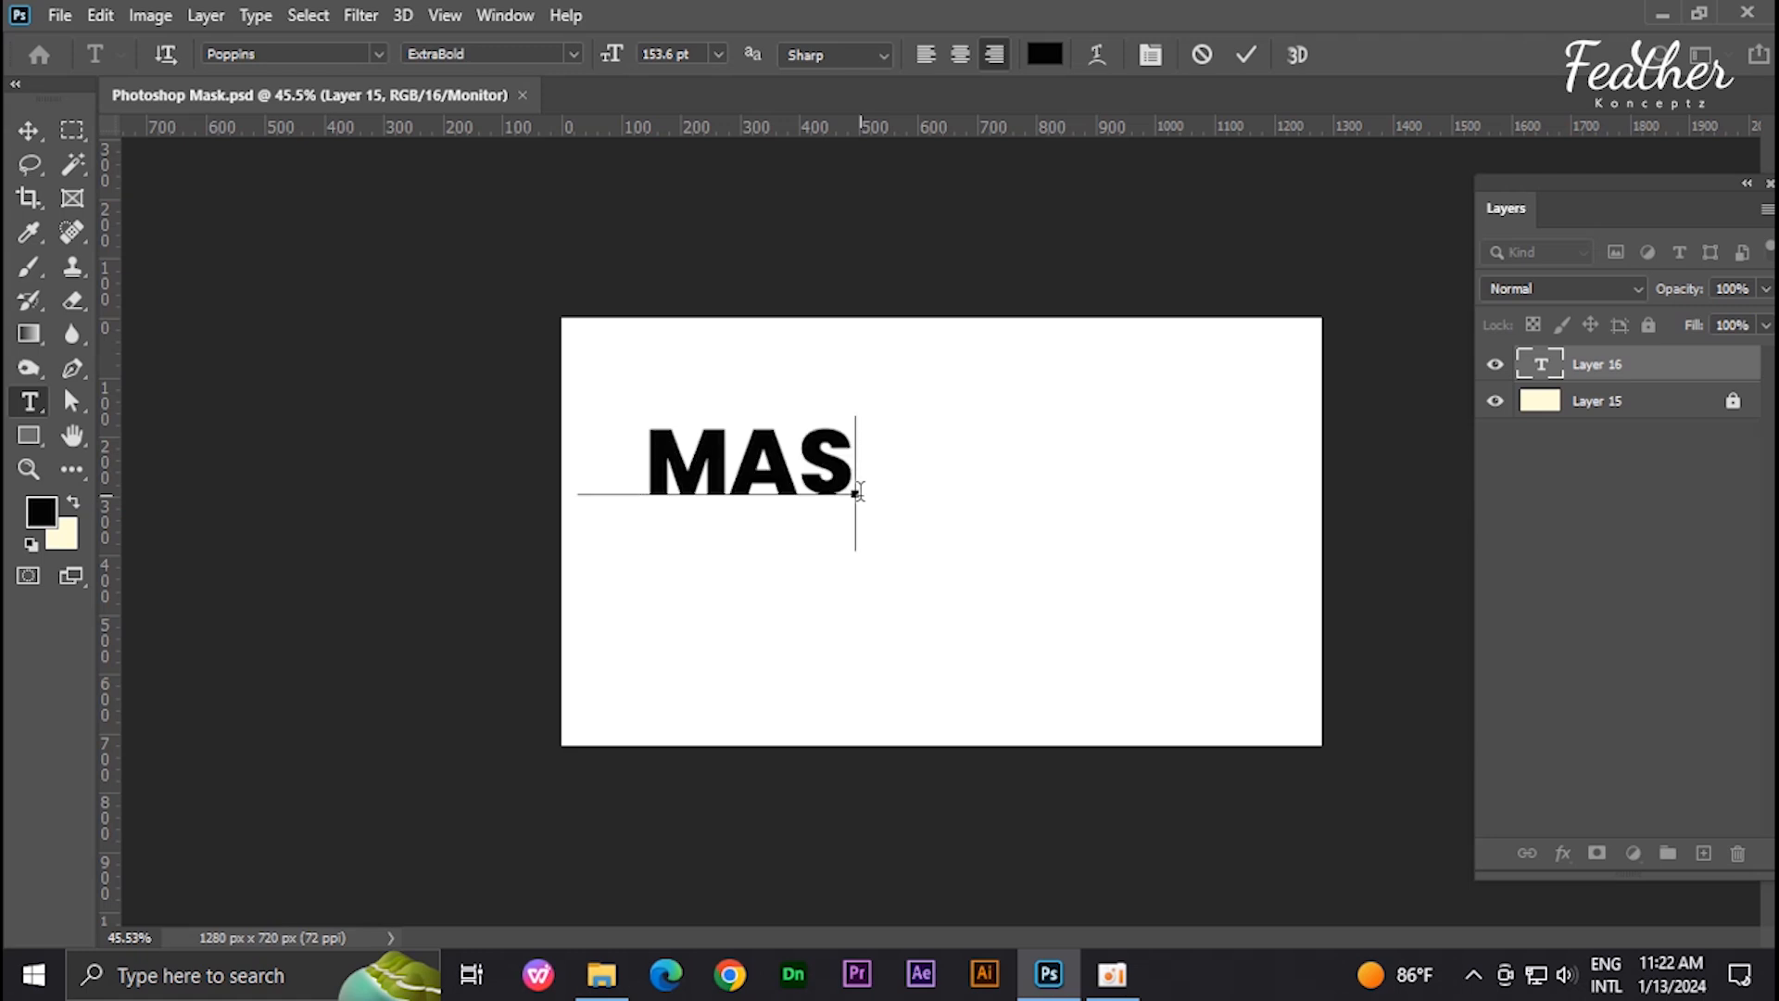
text(K)
click(29, 130)
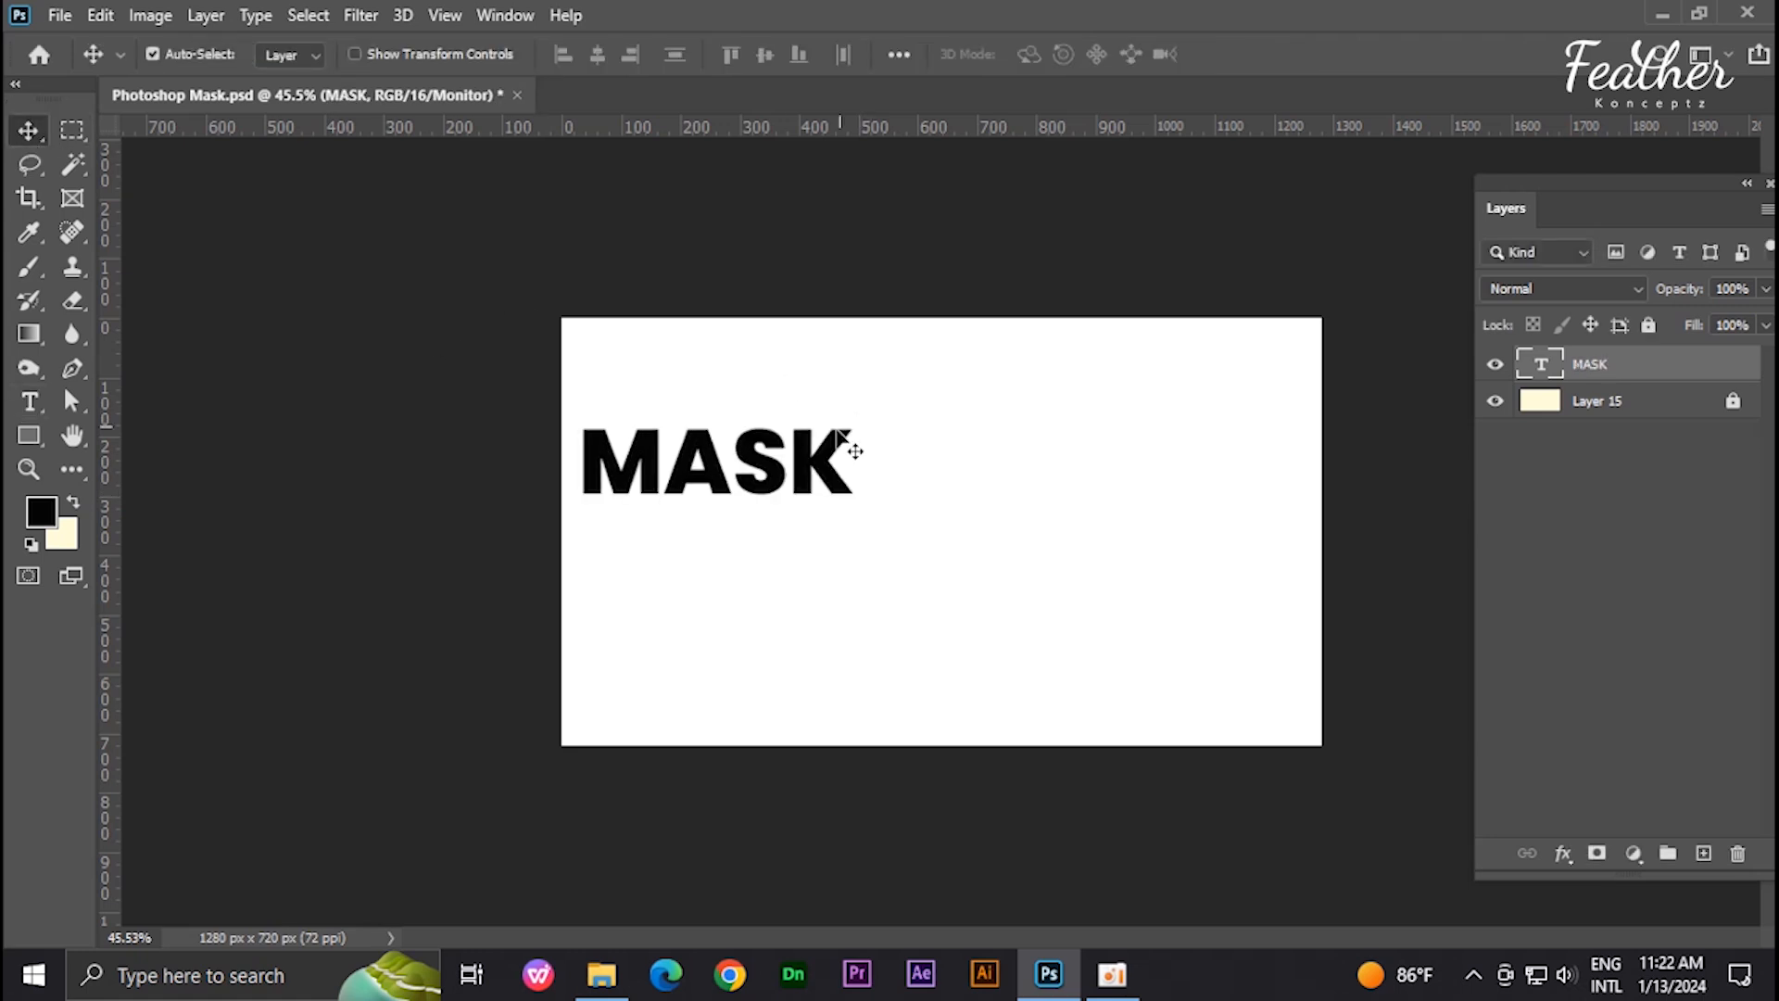
drag(801, 468, 1027, 522)
key(ctrl+a)
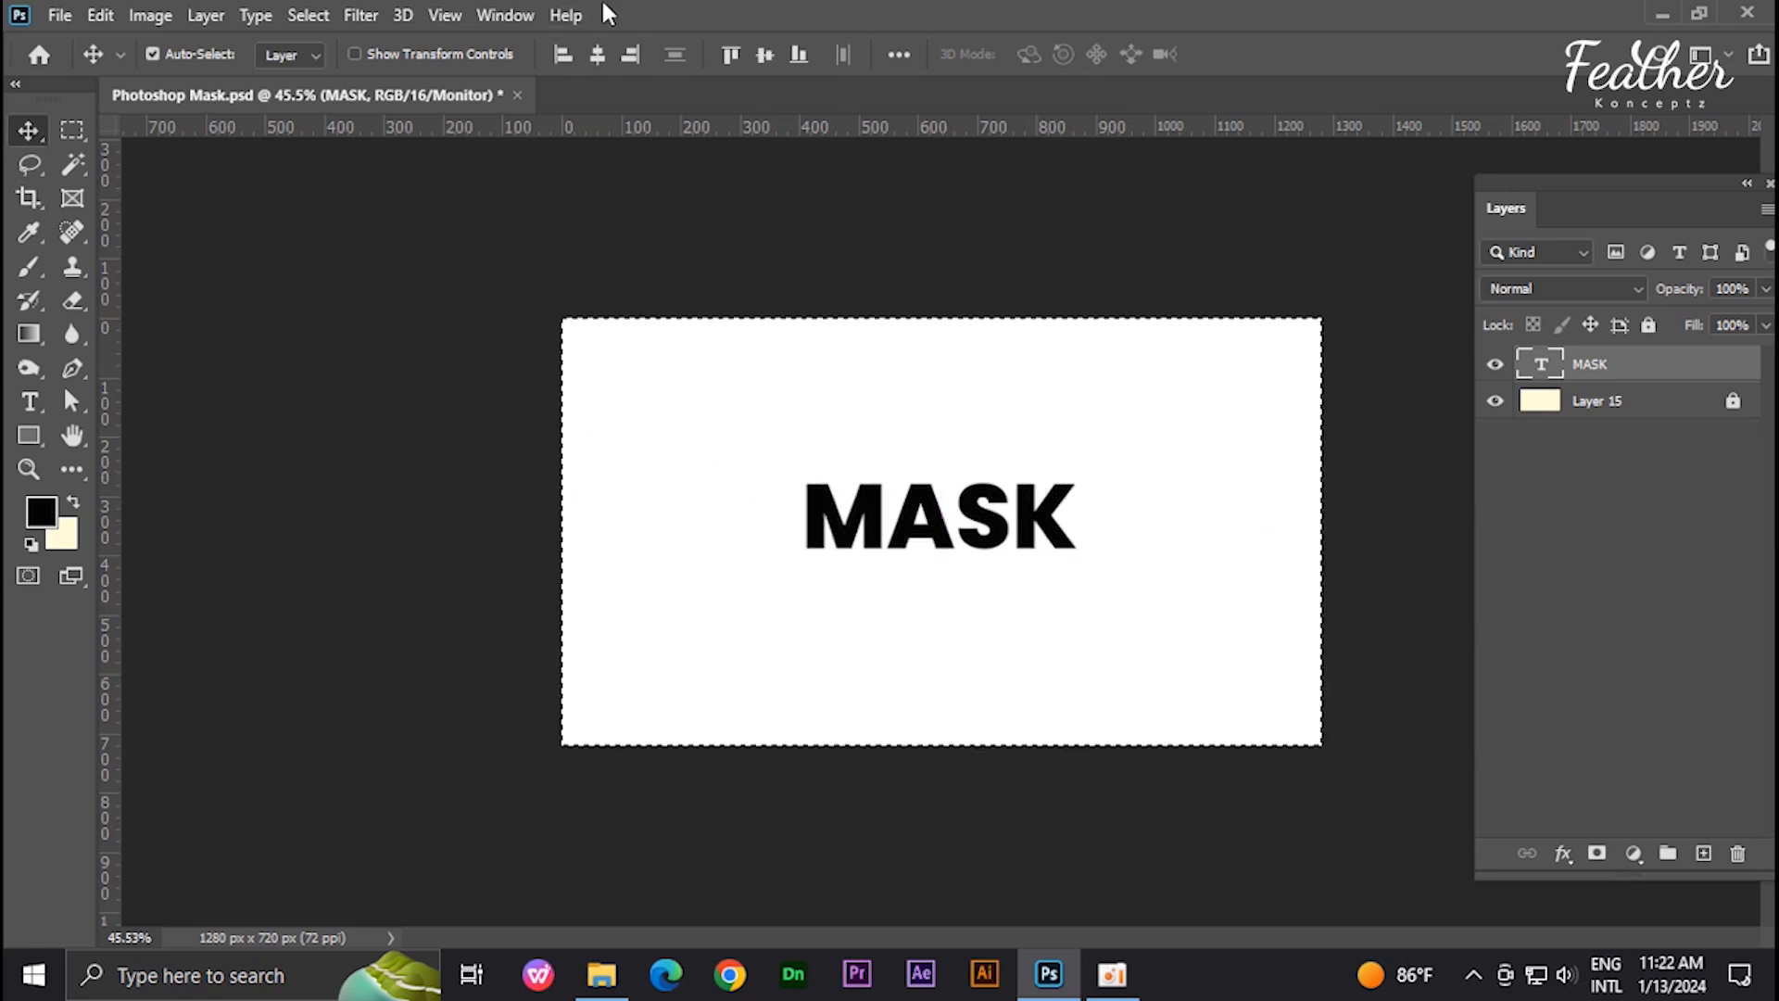
key(ctrl+d)
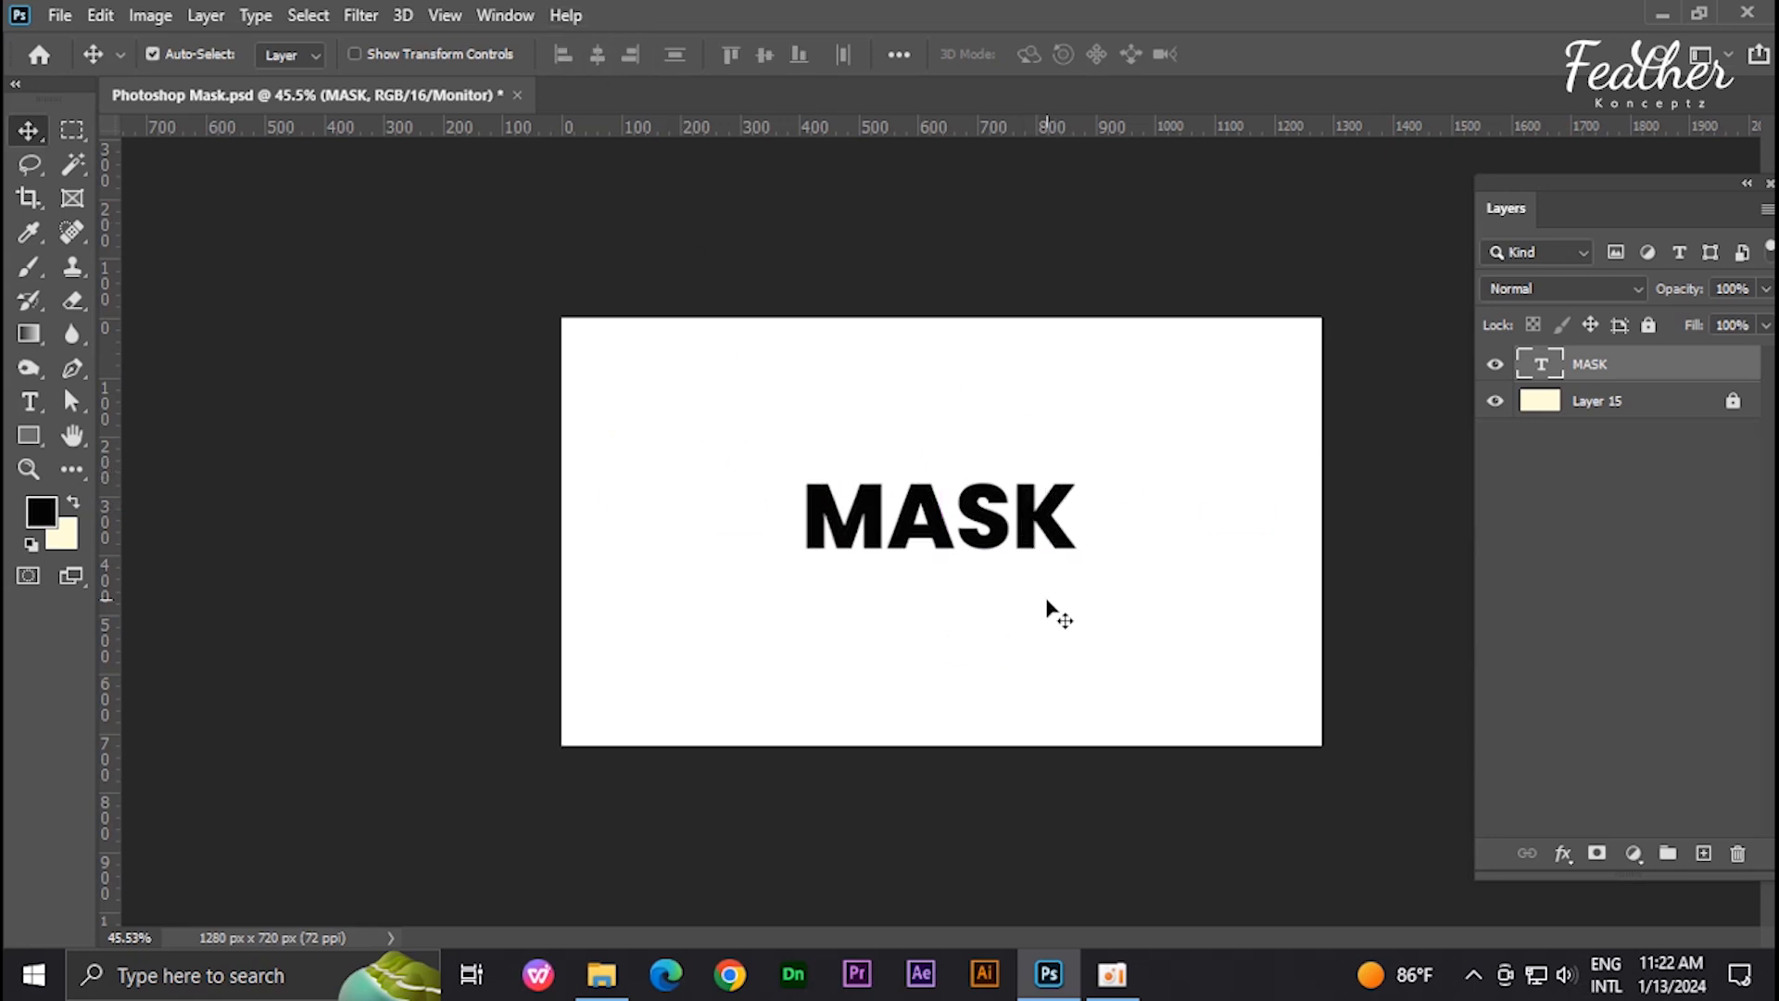
Step: Switch to File Explorer and open the gdfg leaf image from the Info folder in Photoshop as its own document
key(alt+Tab)
click(1232, 482)
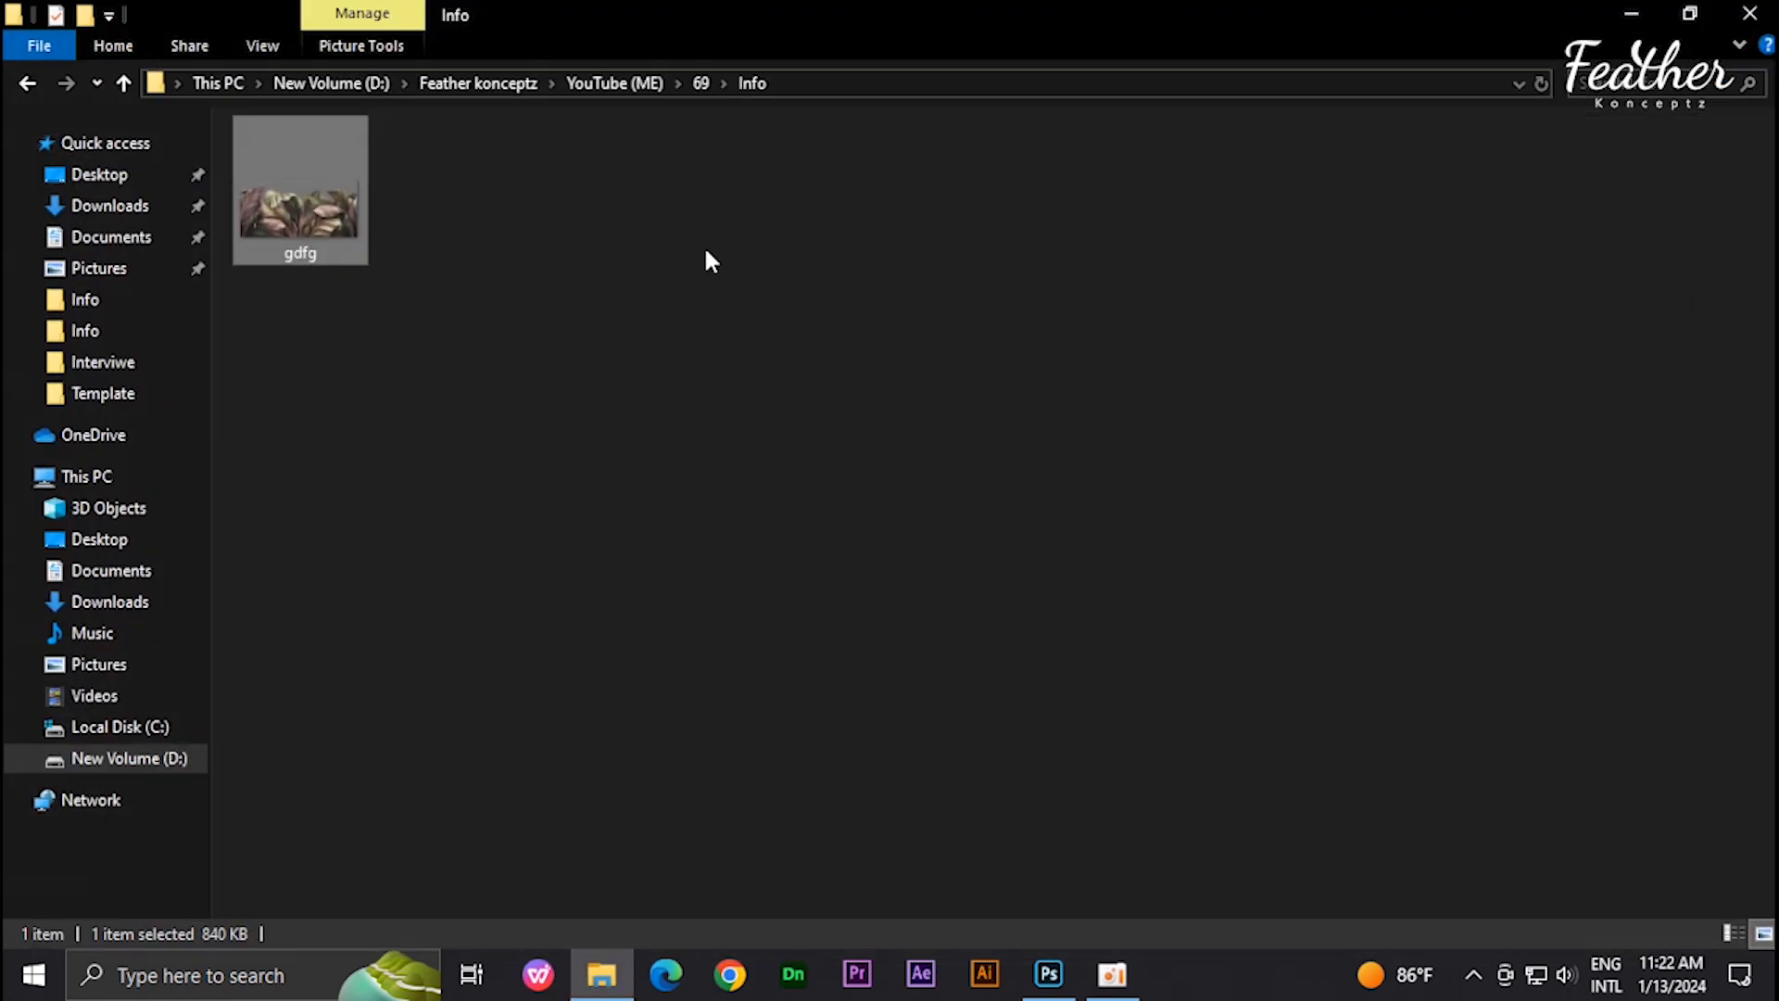
key(alt+Tab)
drag(336, 213, 1295, 31)
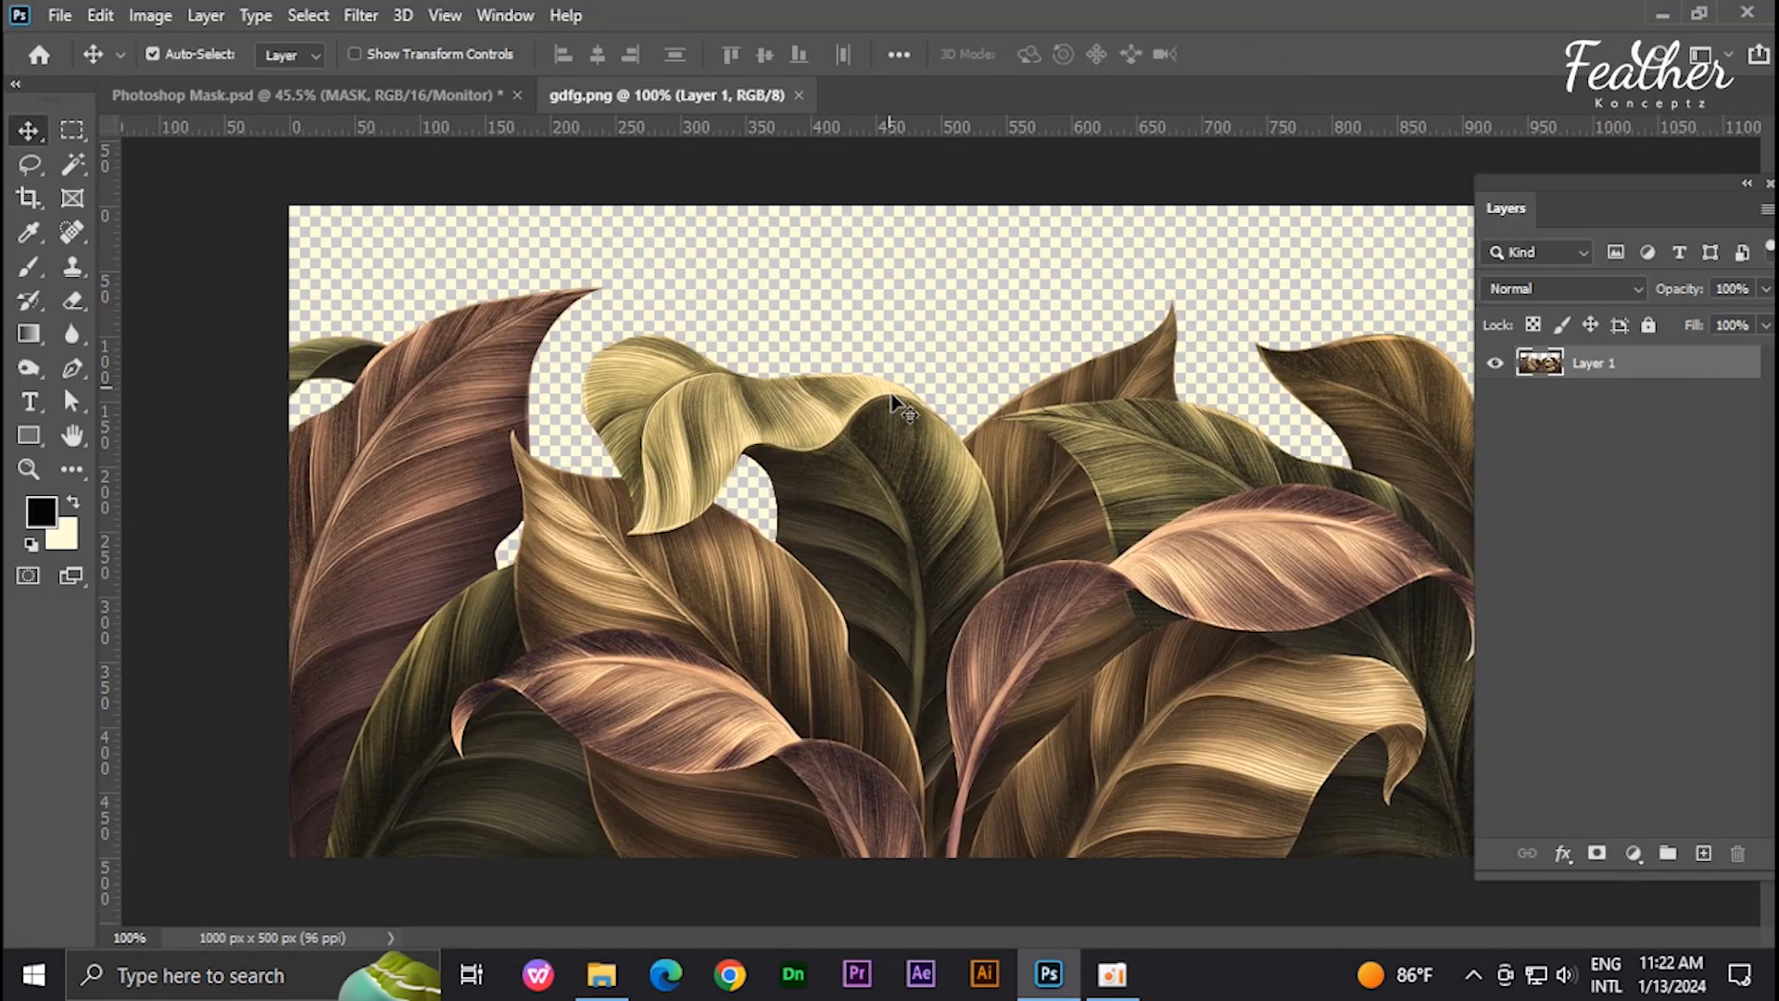
Step: Bring the leaf image into Photoshop Mask.psd over the text area and place its layer directly below the MASK text layer
drag(891, 399, 1080, 452)
scroll(1039, 523, up, 2)
key(ctrl+bracketleft)
scroll(1166, 461, up, 3)
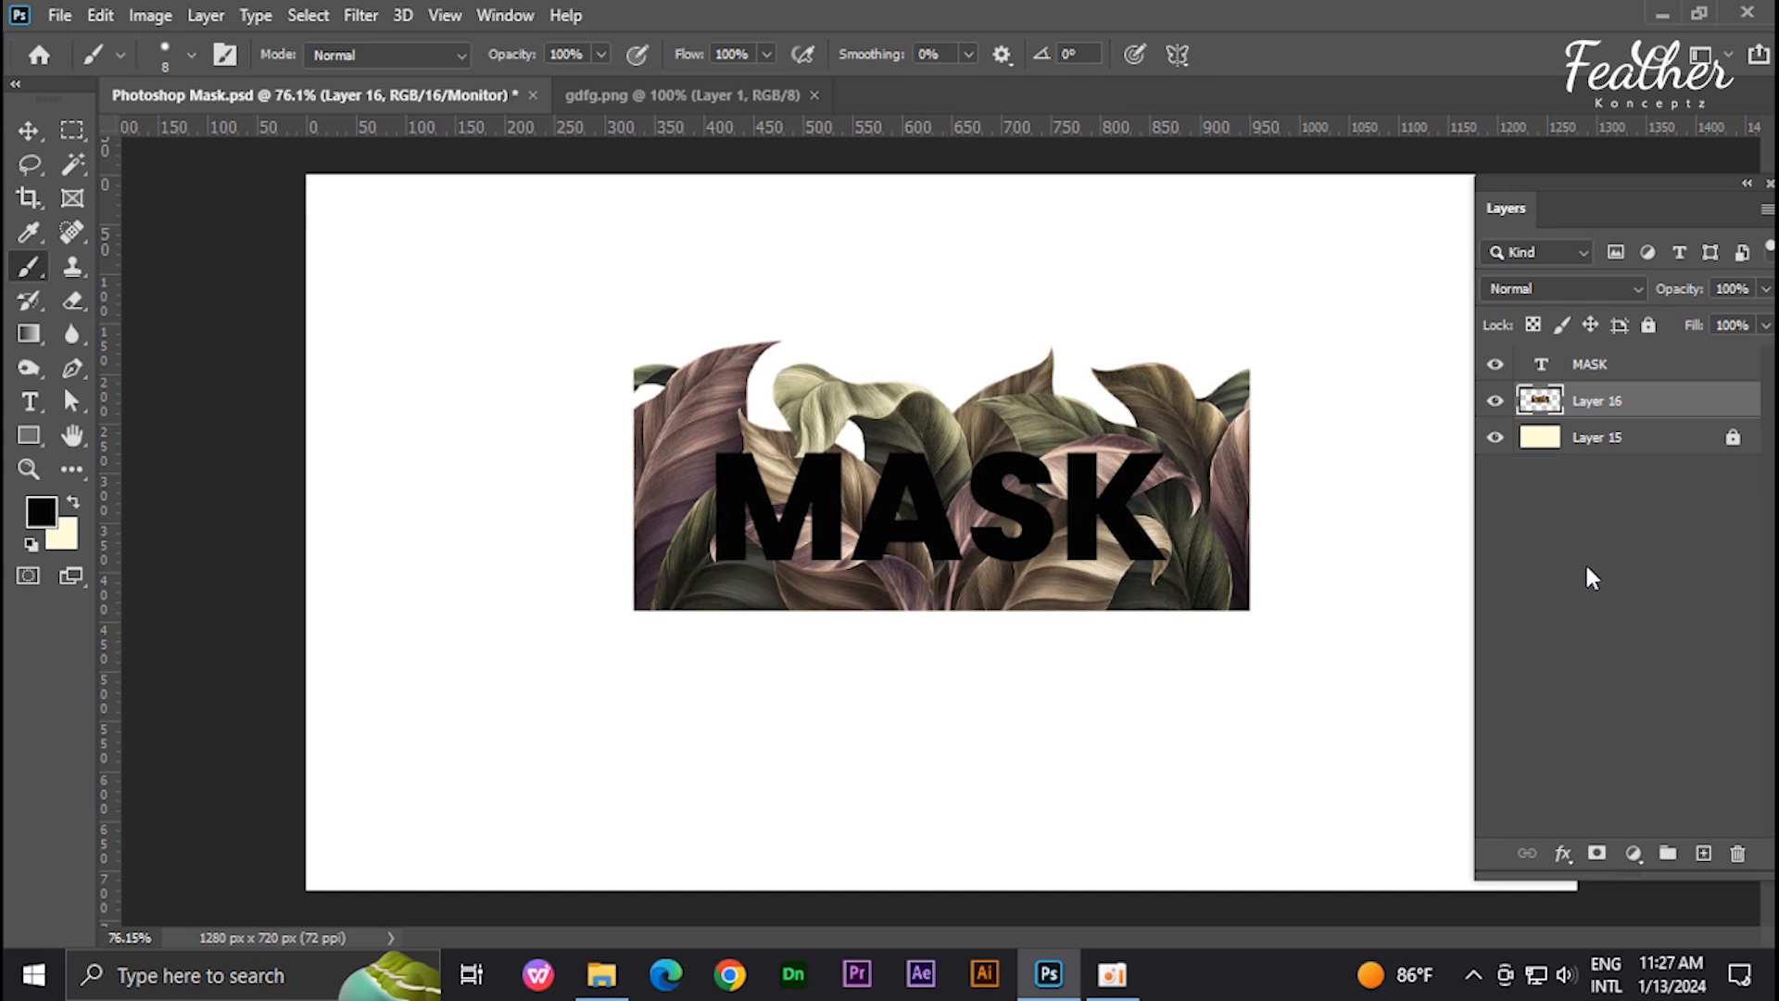
Step: Load the MASK text outline as a selection, hide the text layer, and add a layer mask to the leaf layer from it
ctrl+click(1544, 366)
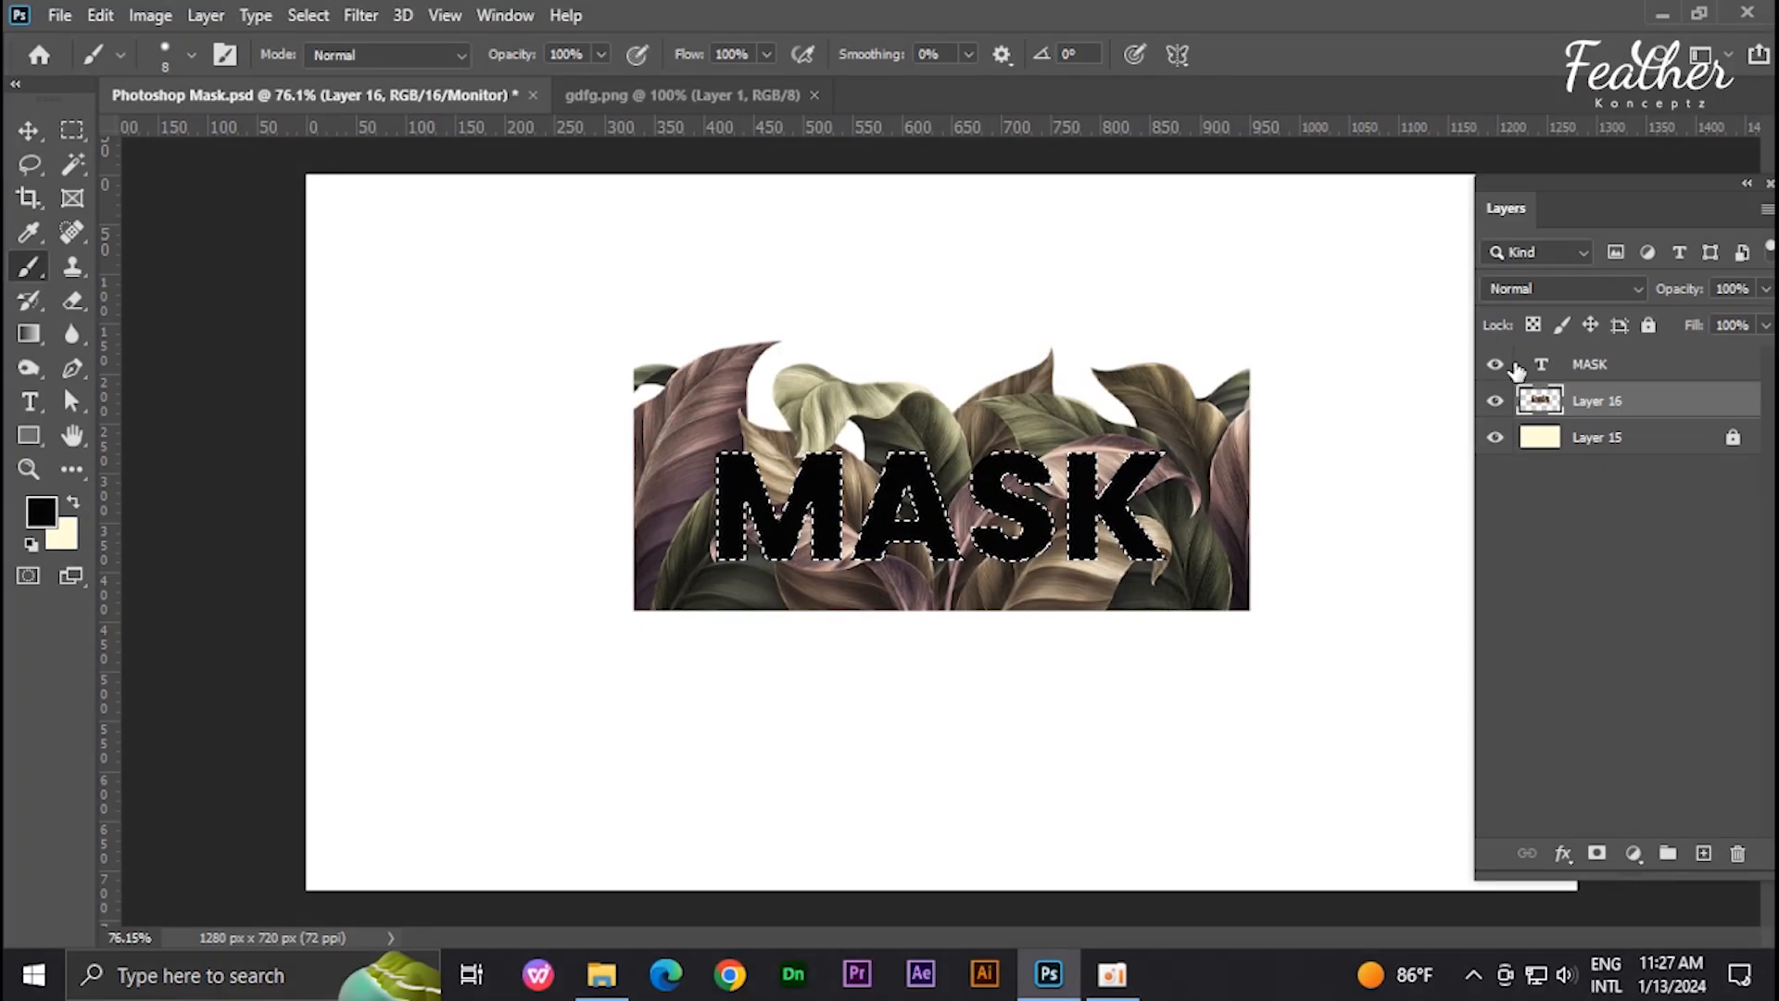
click(1496, 365)
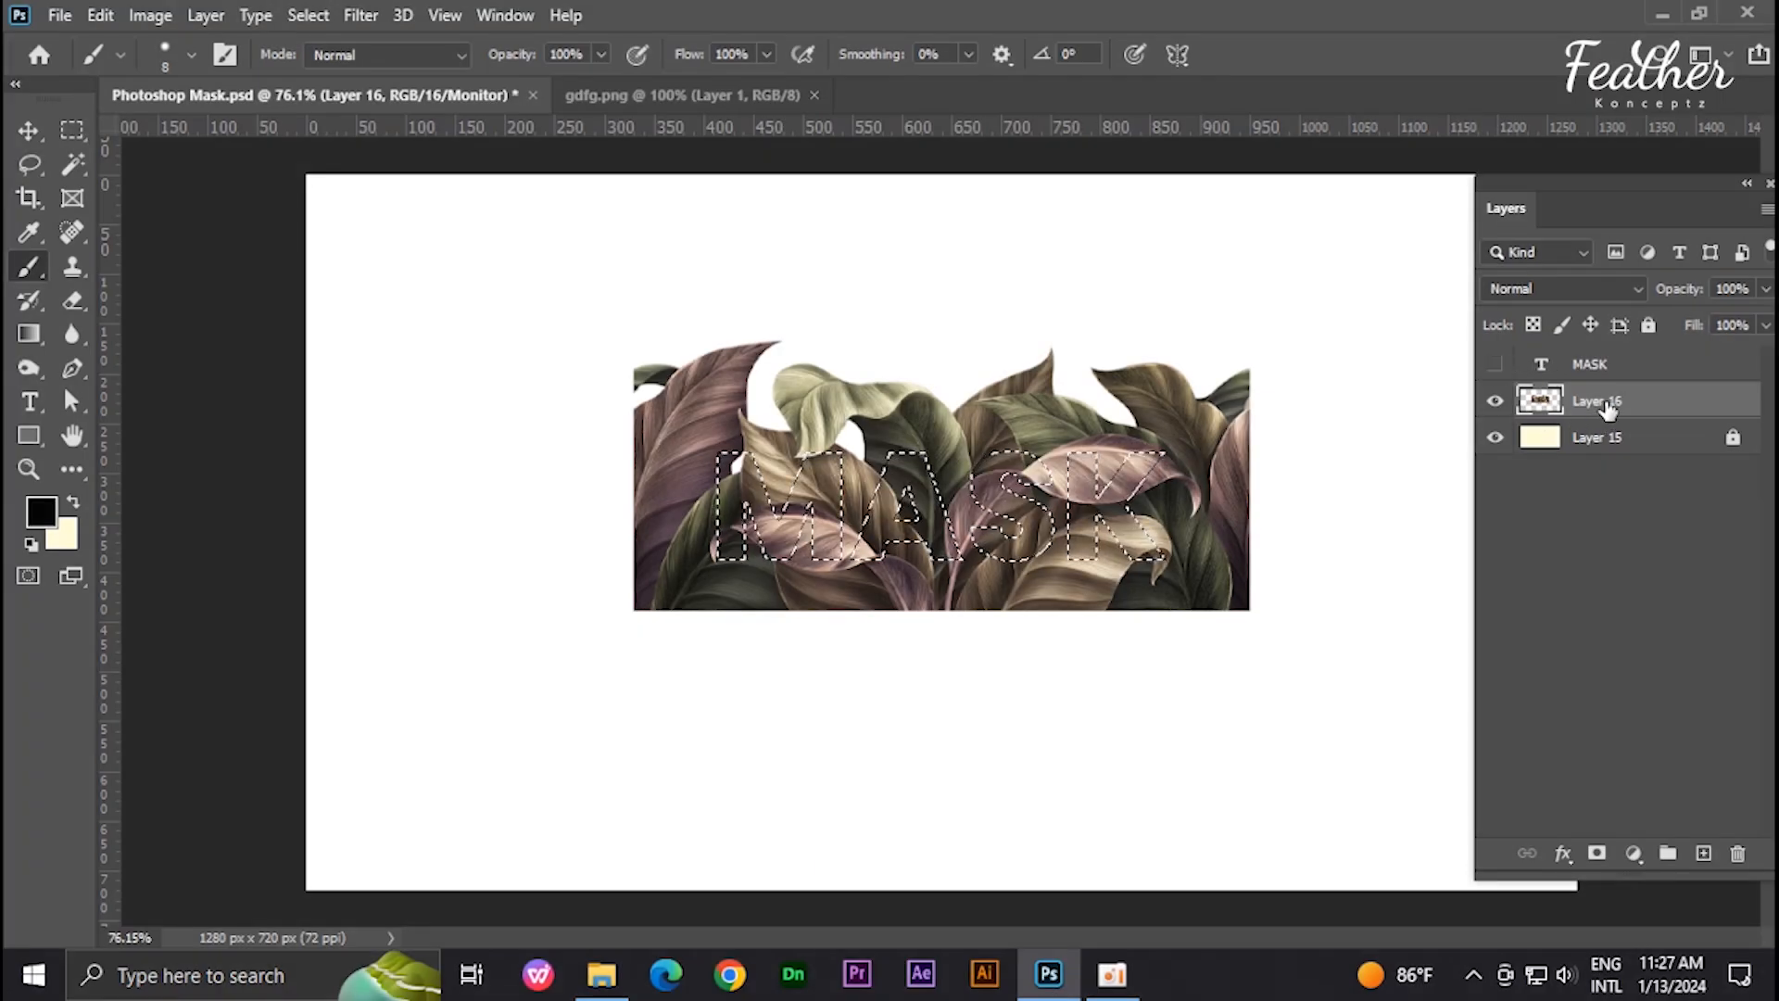
click(1595, 853)
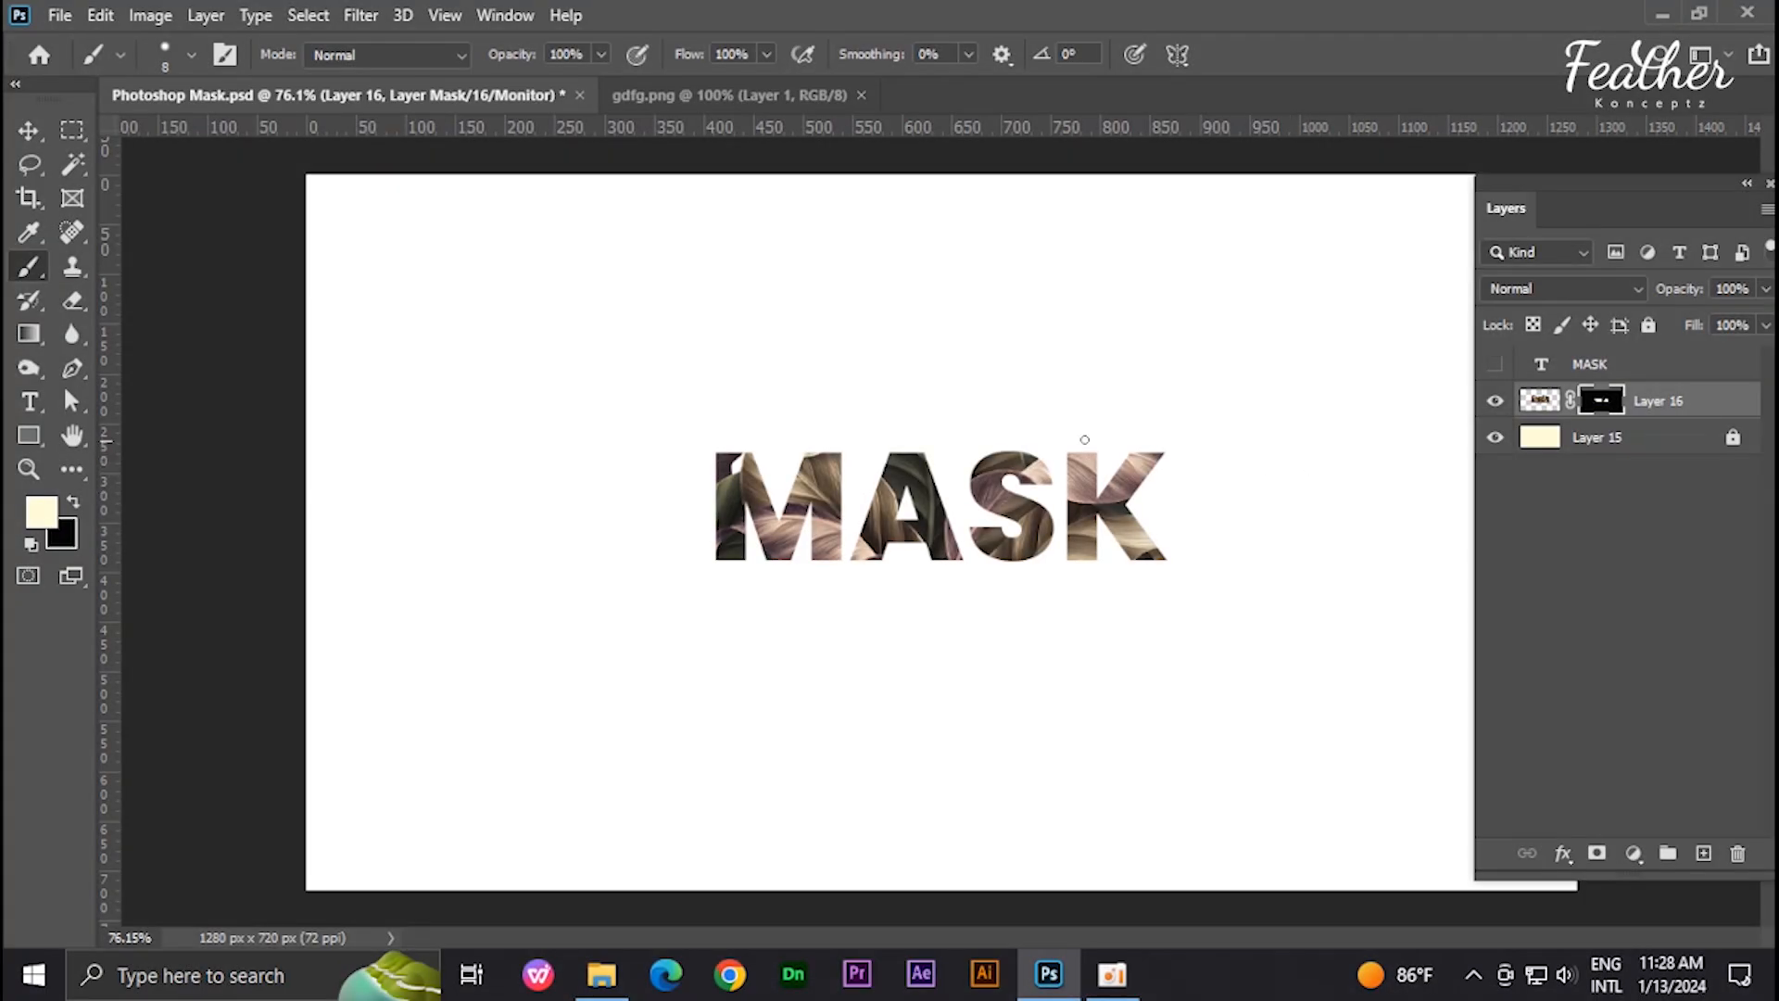
Step: Paint on the layer mask with a hard 8 px brush at full opacity and flow to reveal the leaf rising above the M
click(601, 54)
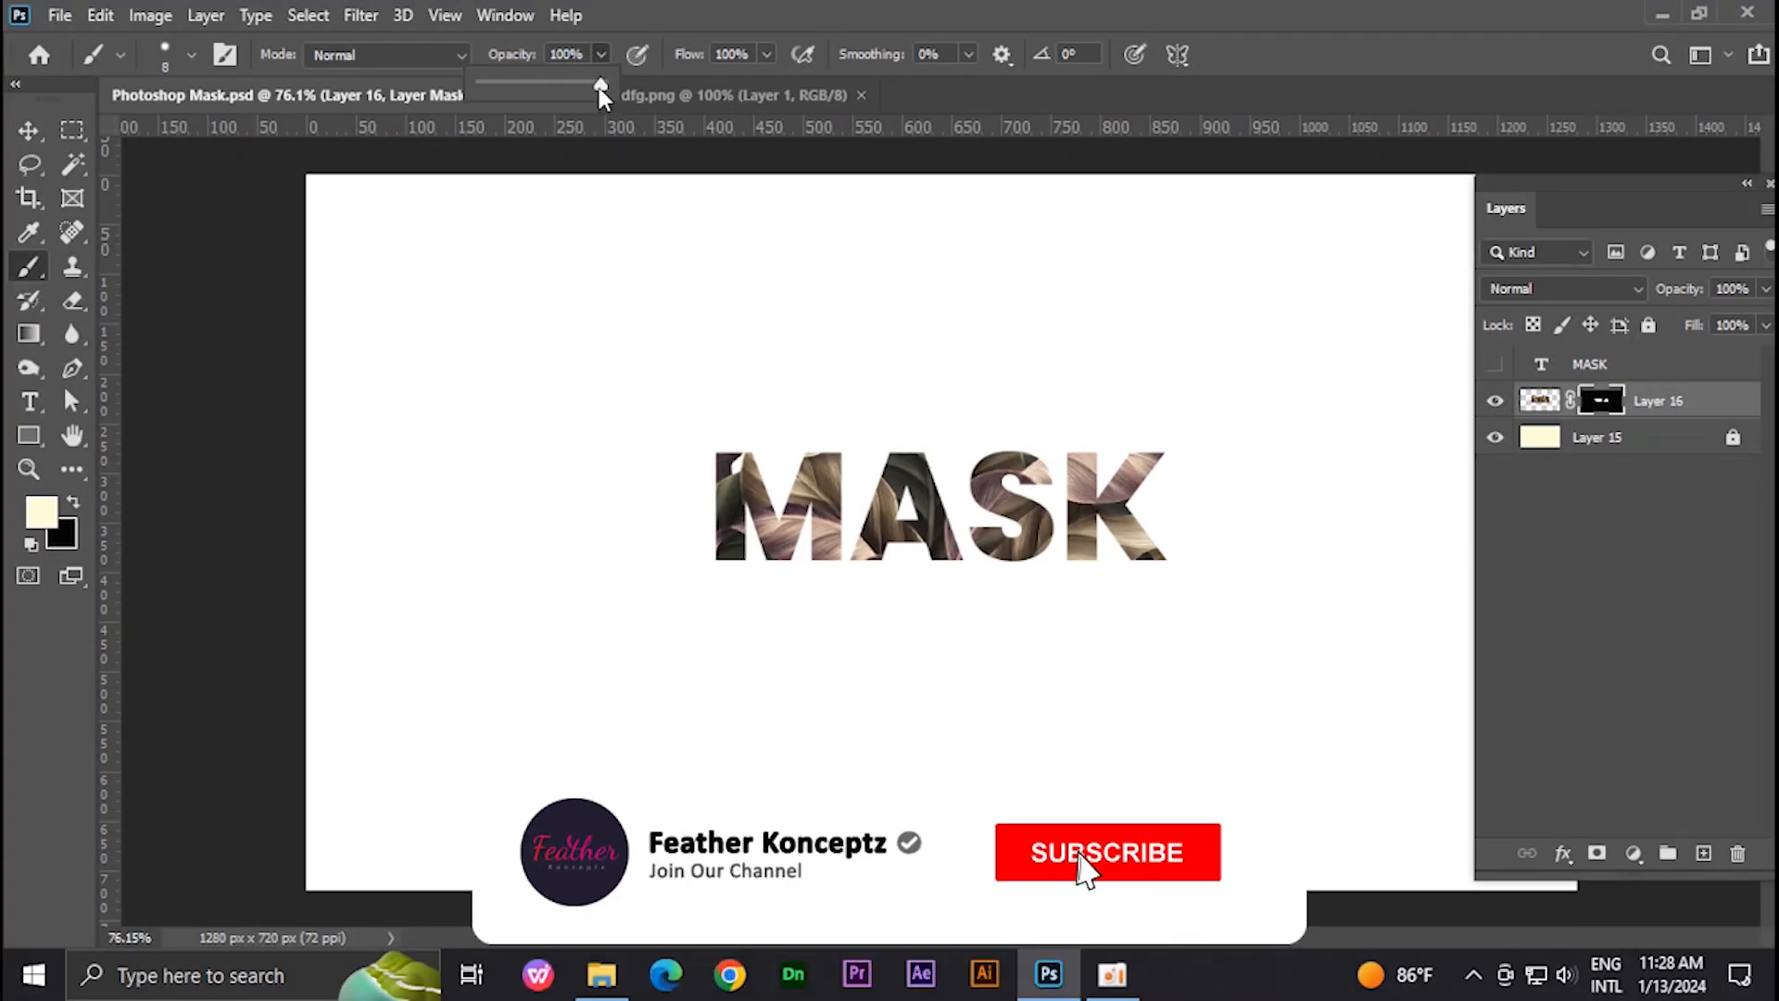
click(767, 53)
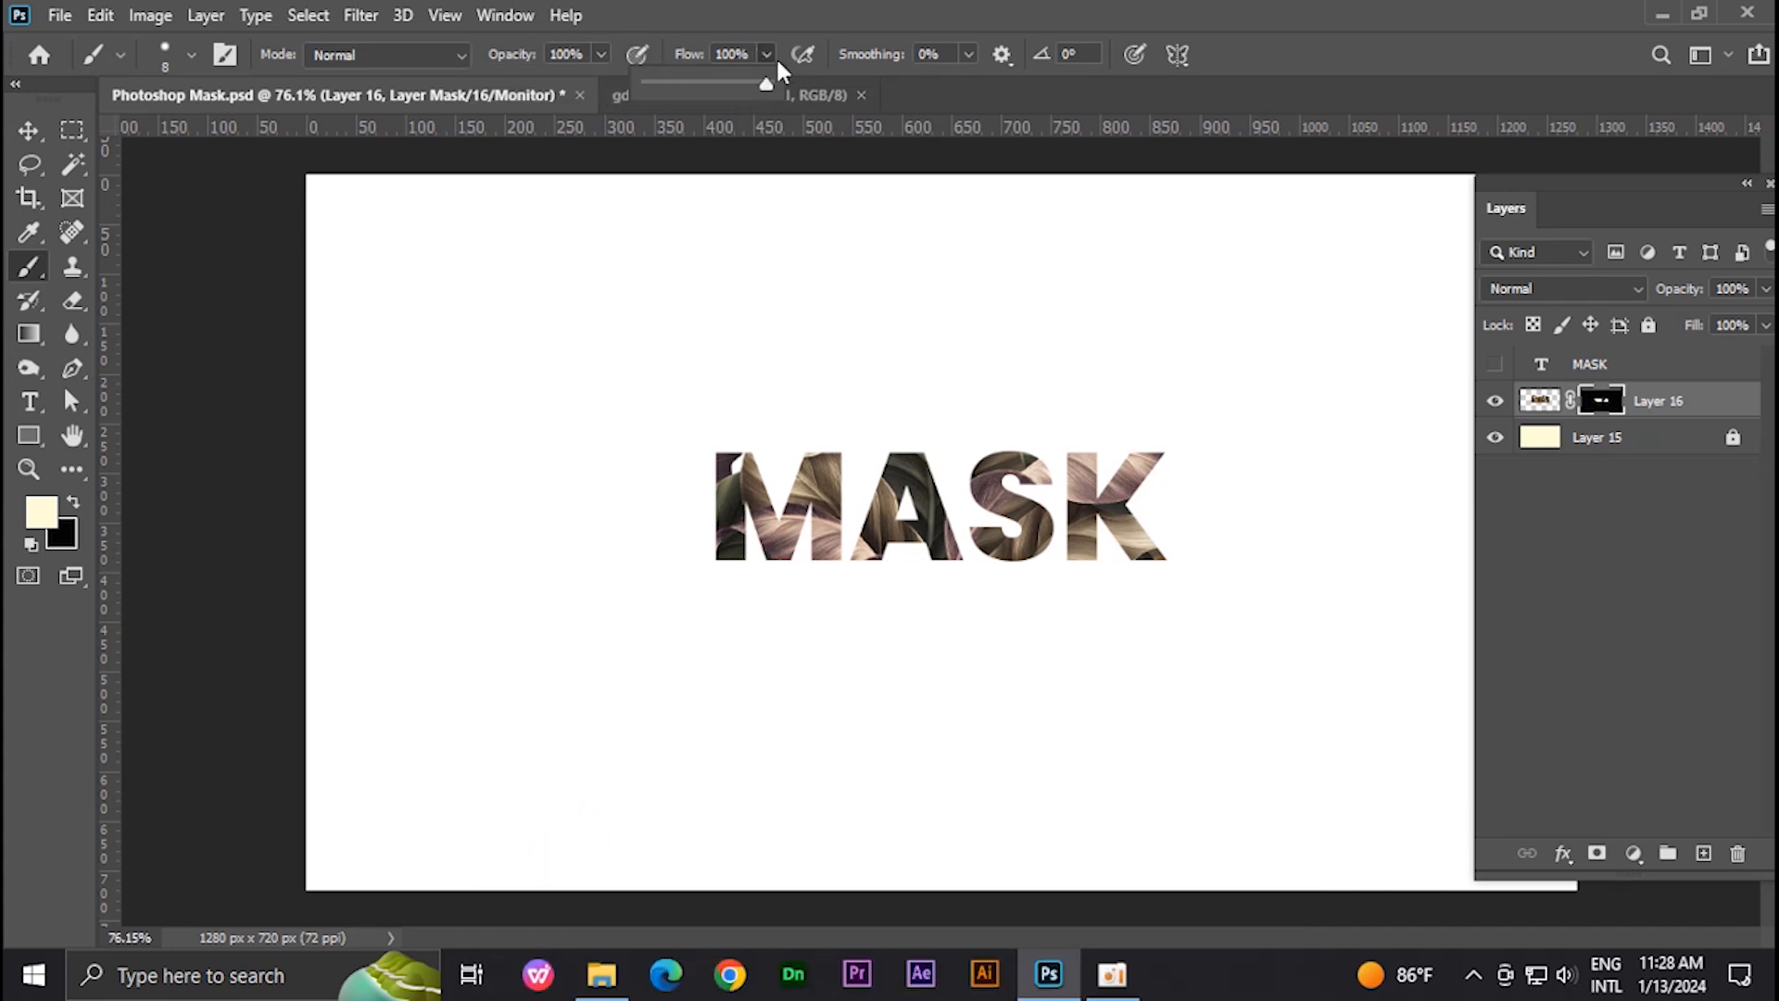
right_click(863, 431)
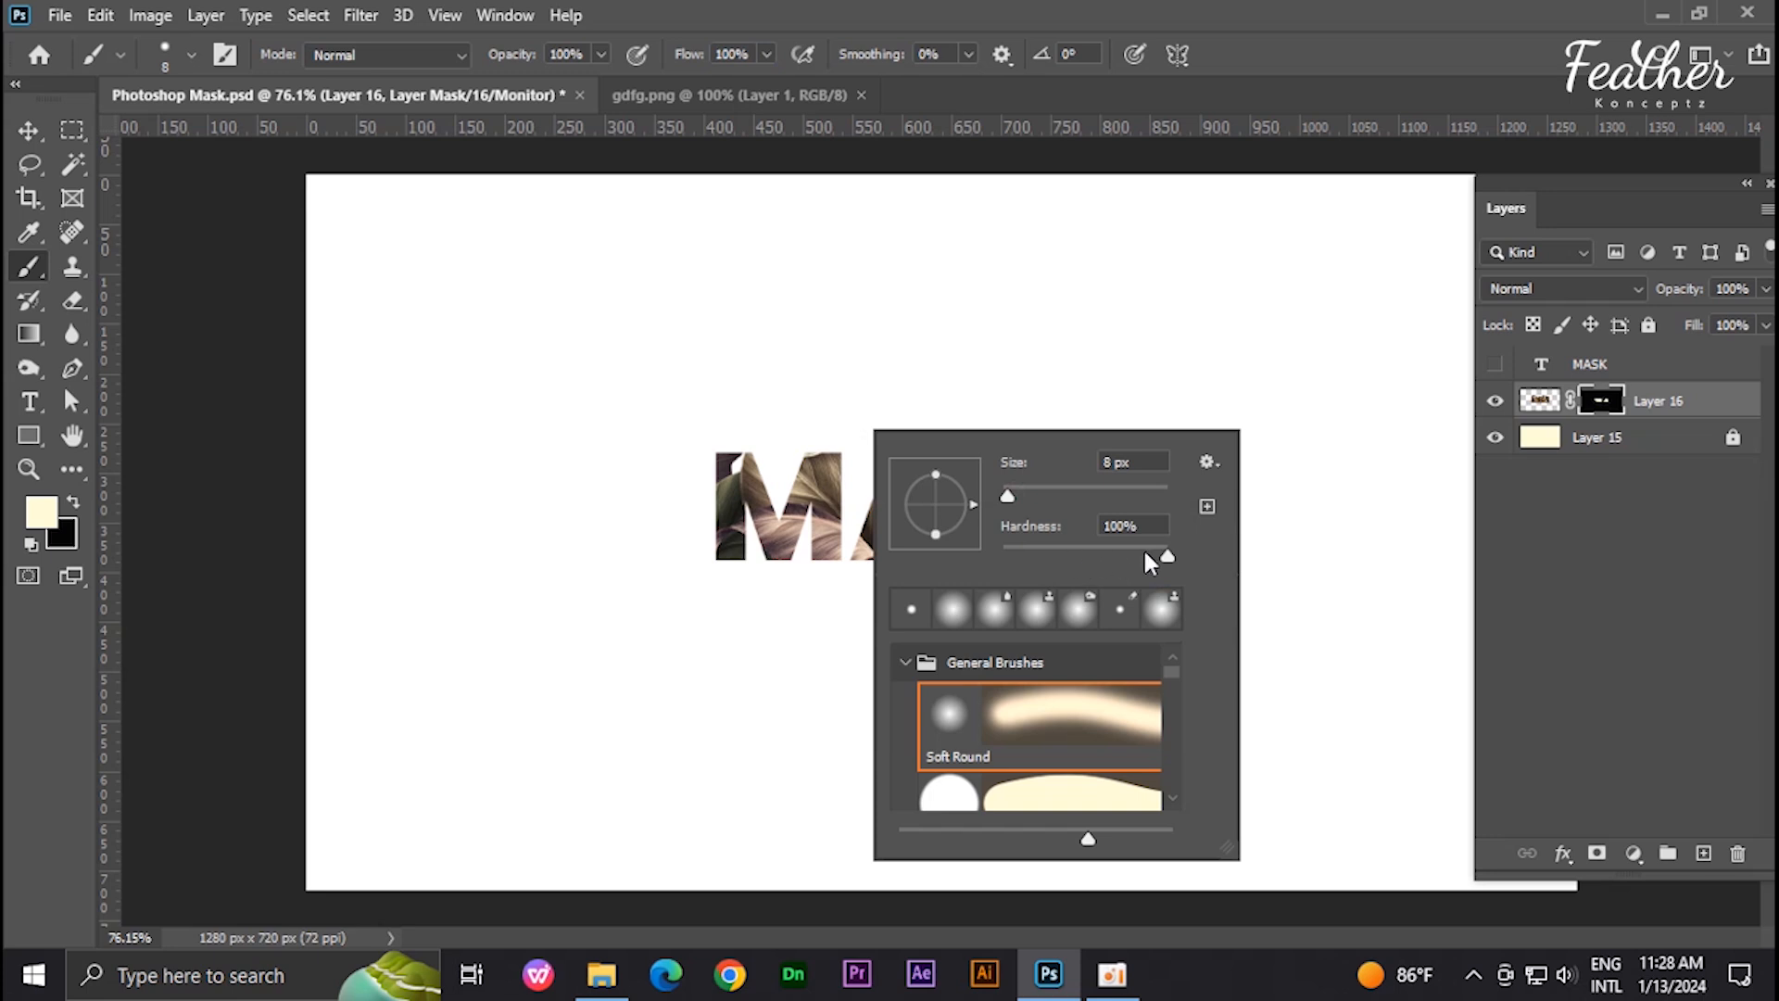
click(1036, 389)
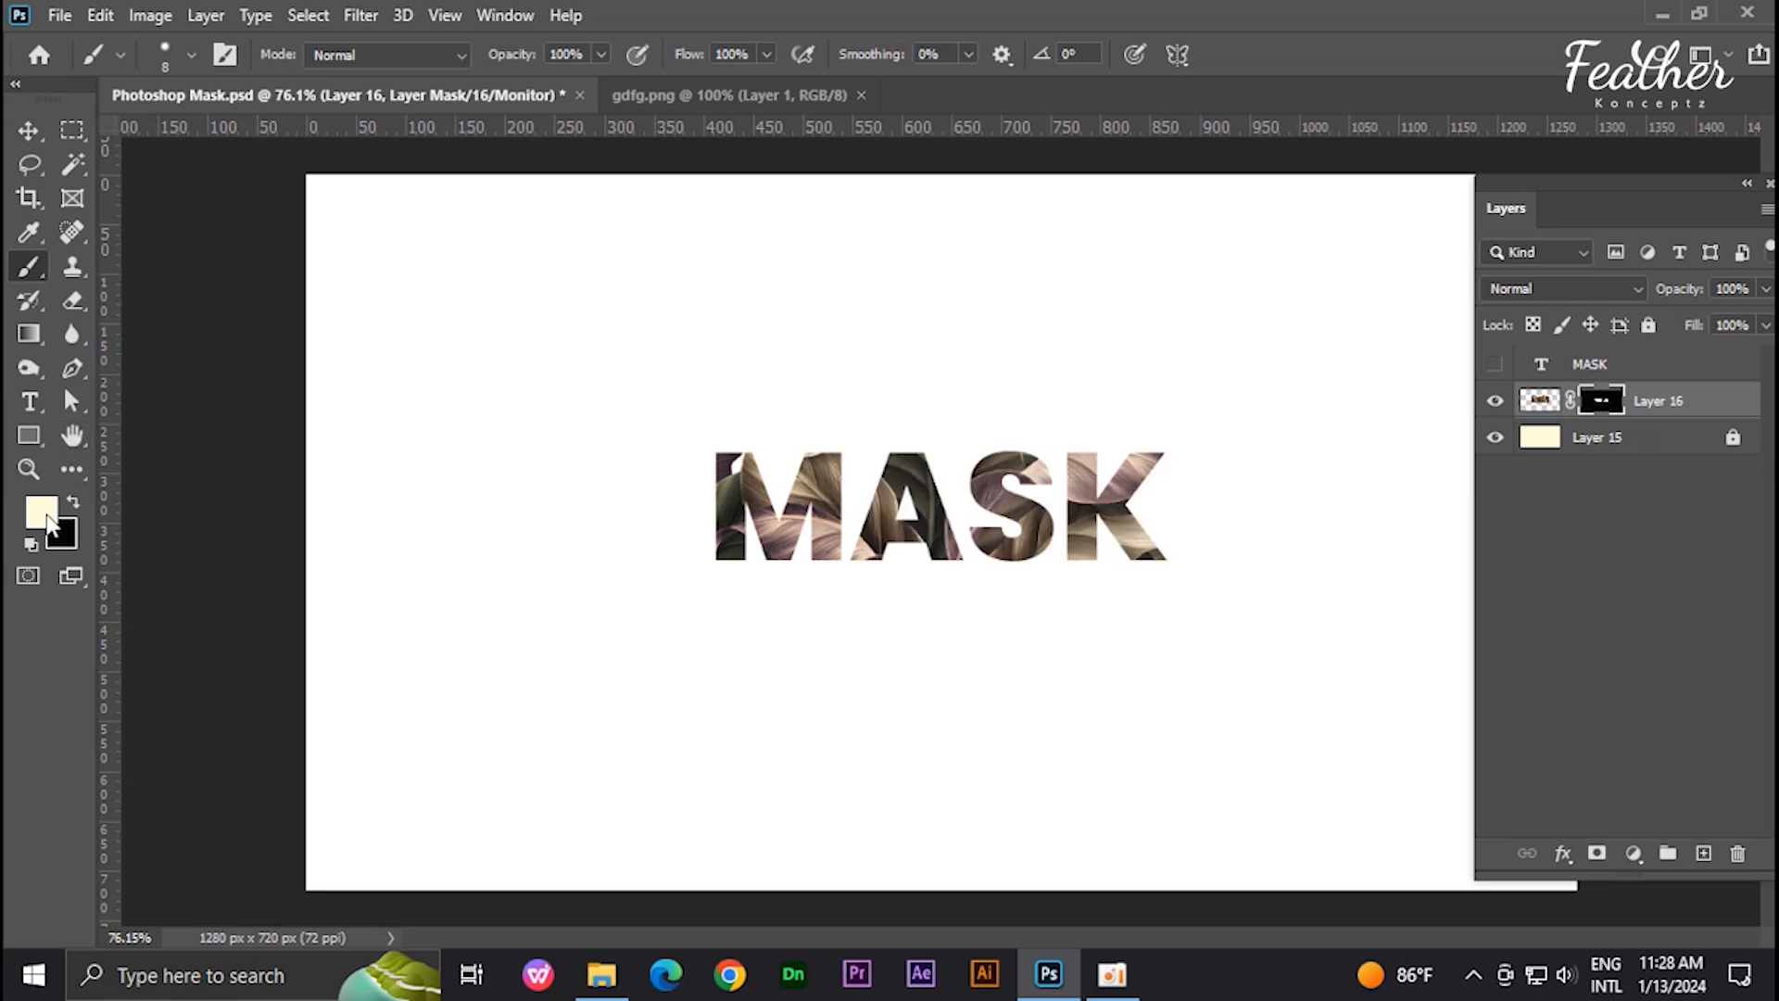
scroll(776, 486, up, 5)
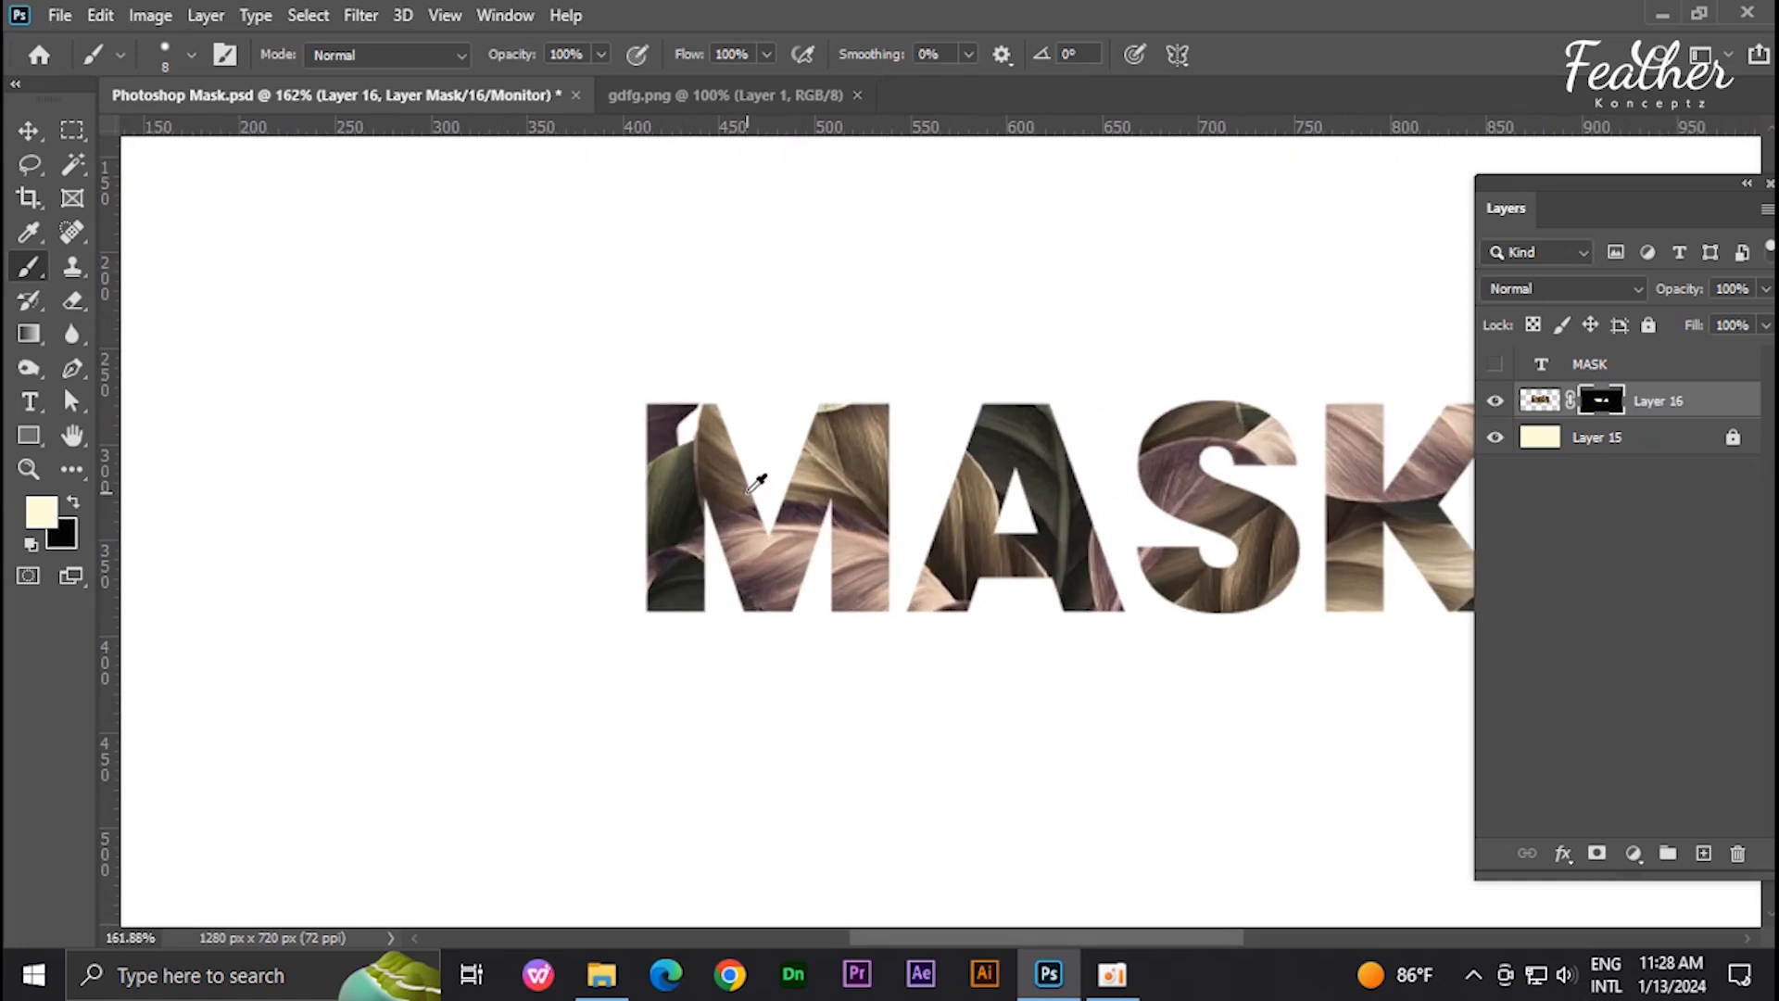
scroll(754, 416, up, 1)
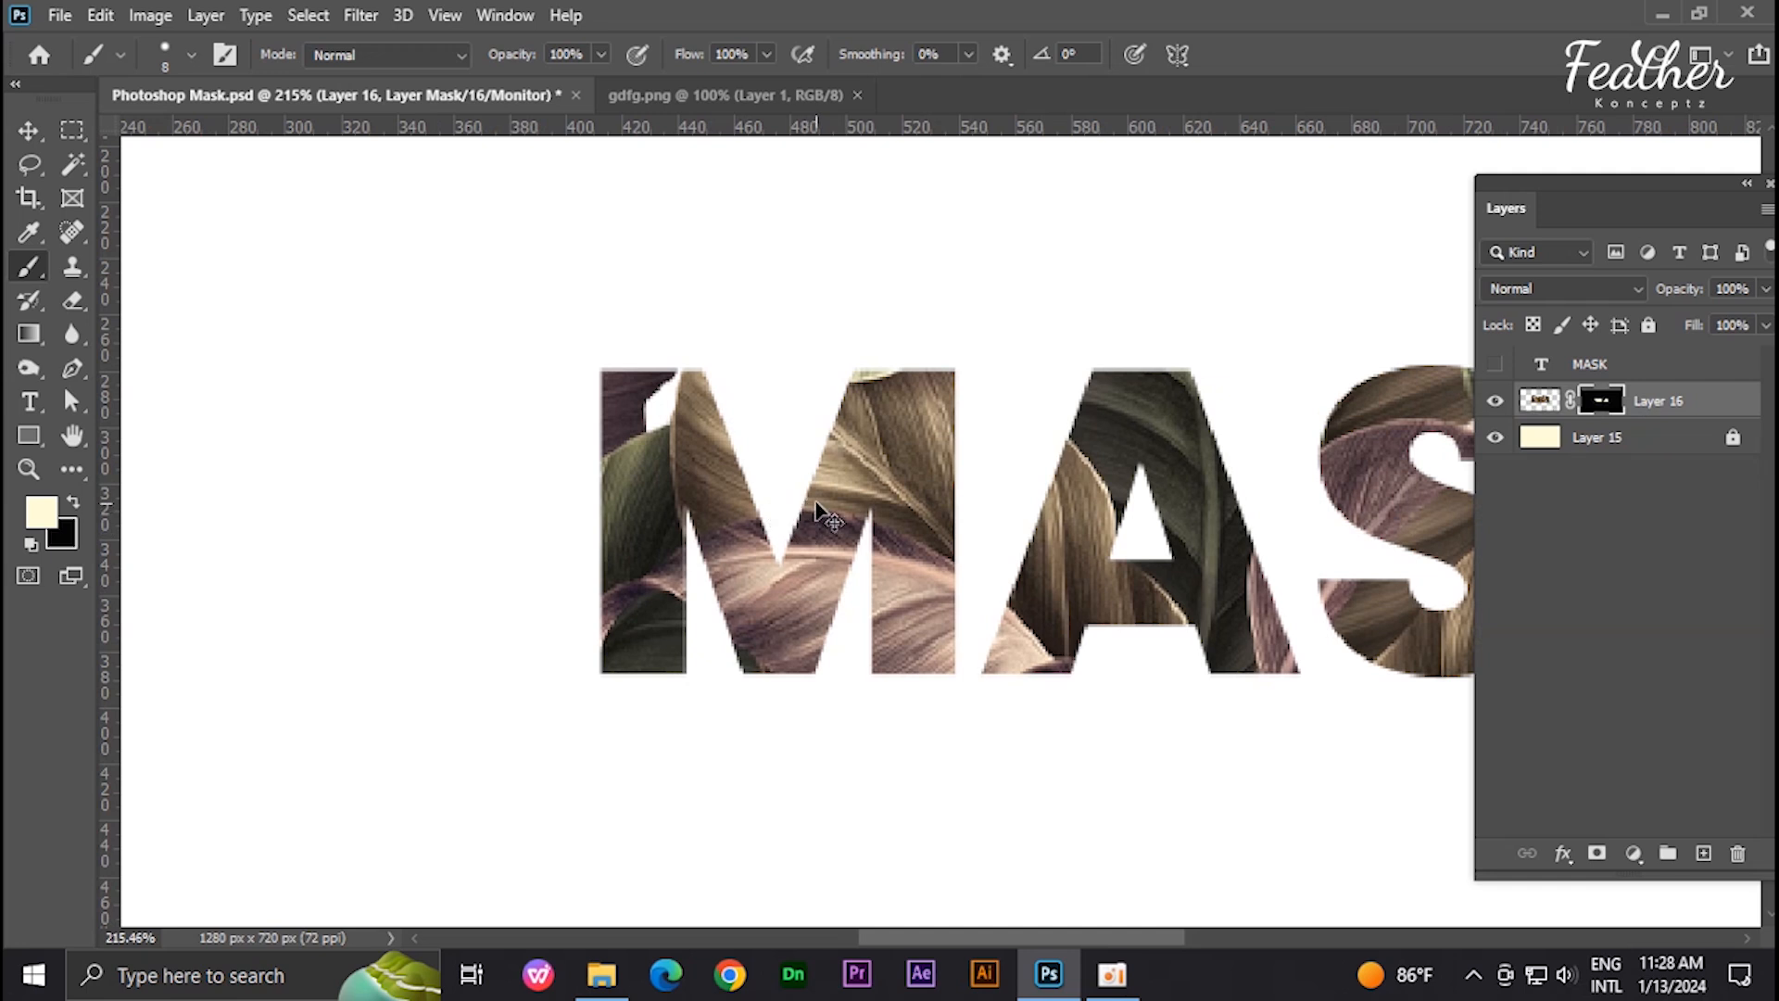
mouse_move(814, 502)
mouse_down()
mouse_move(745, 508)
mouse_move(852, 496)
mouse_move(723, 469)
mouse_move(842, 446)
mouse_move(750, 445)
mouse_move(739, 417)
mouse_move(776, 407)
mouse_move(859, 431)
mouse_move(819, 363)
mouse_move(696, 356)
mouse_move(684, 327)
mouse_move(790, 347)
mouse_move(673, 309)
mouse_move(671, 259)
mouse_move(792, 339)
mouse_move(709, 271)
mouse_move(807, 306)
mouse_move(757, 295)
mouse_move(854, 361)
mouse_move(799, 321)
mouse_up()
drag(695, 270, 670, 294)
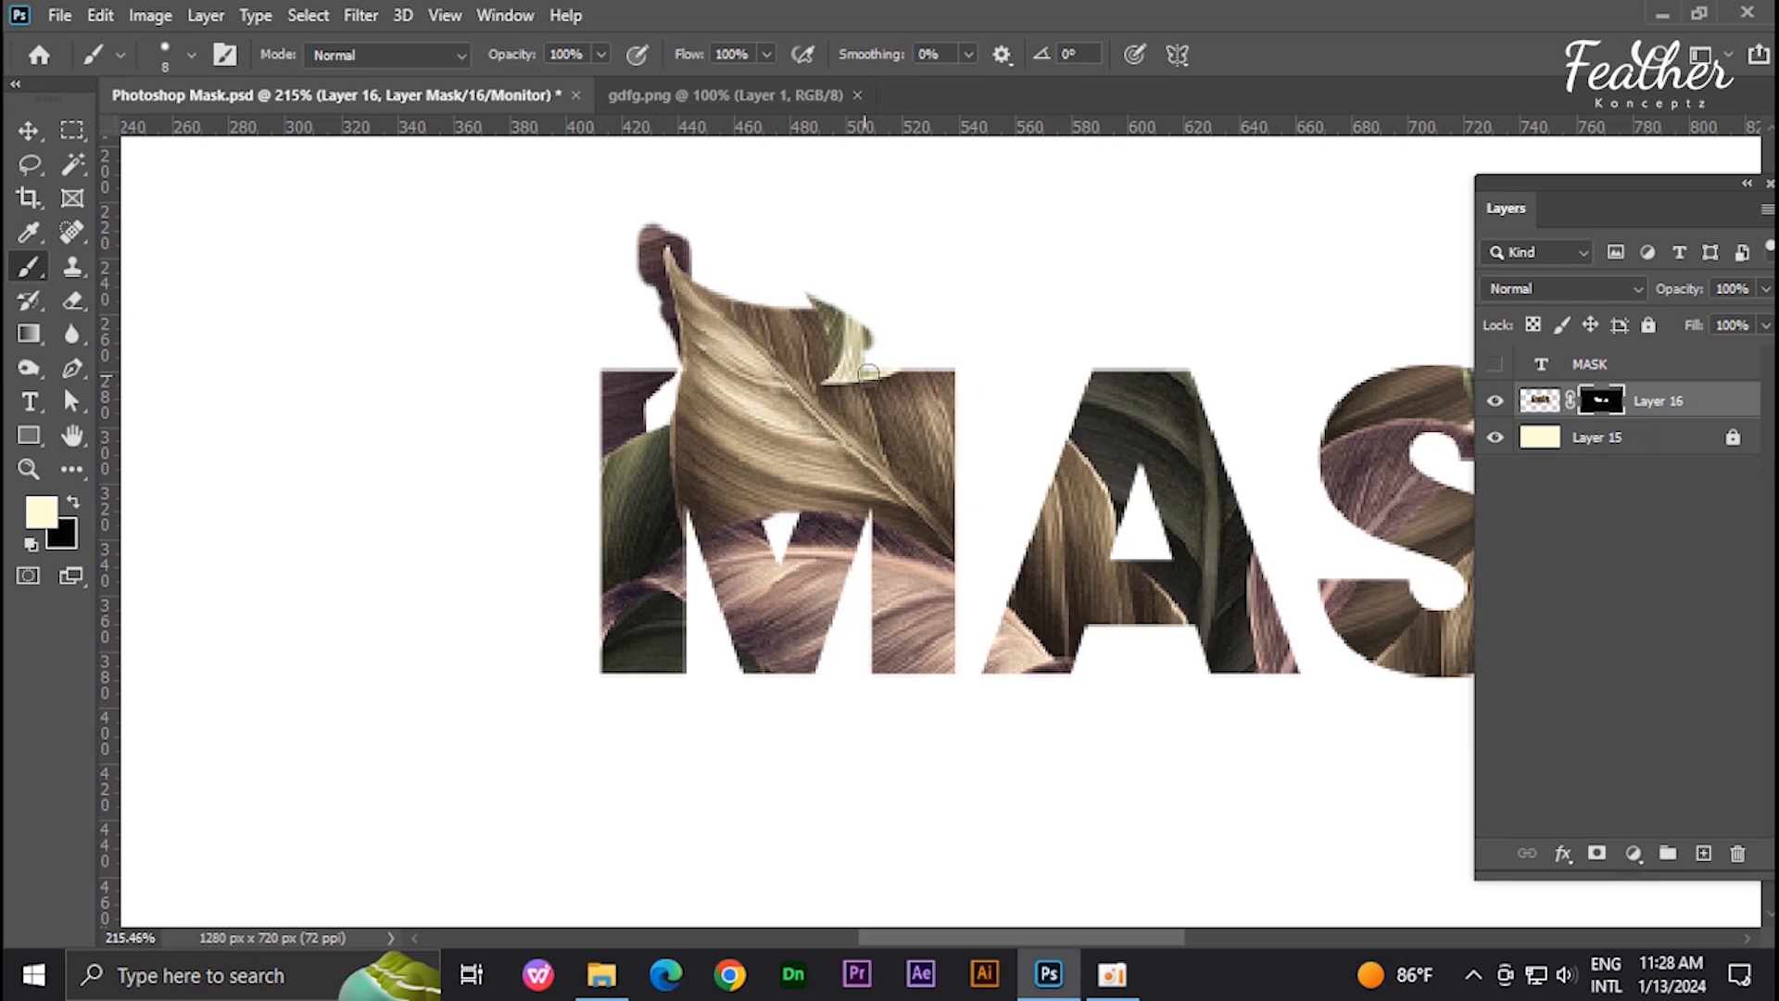
drag(868, 373, 858, 350)
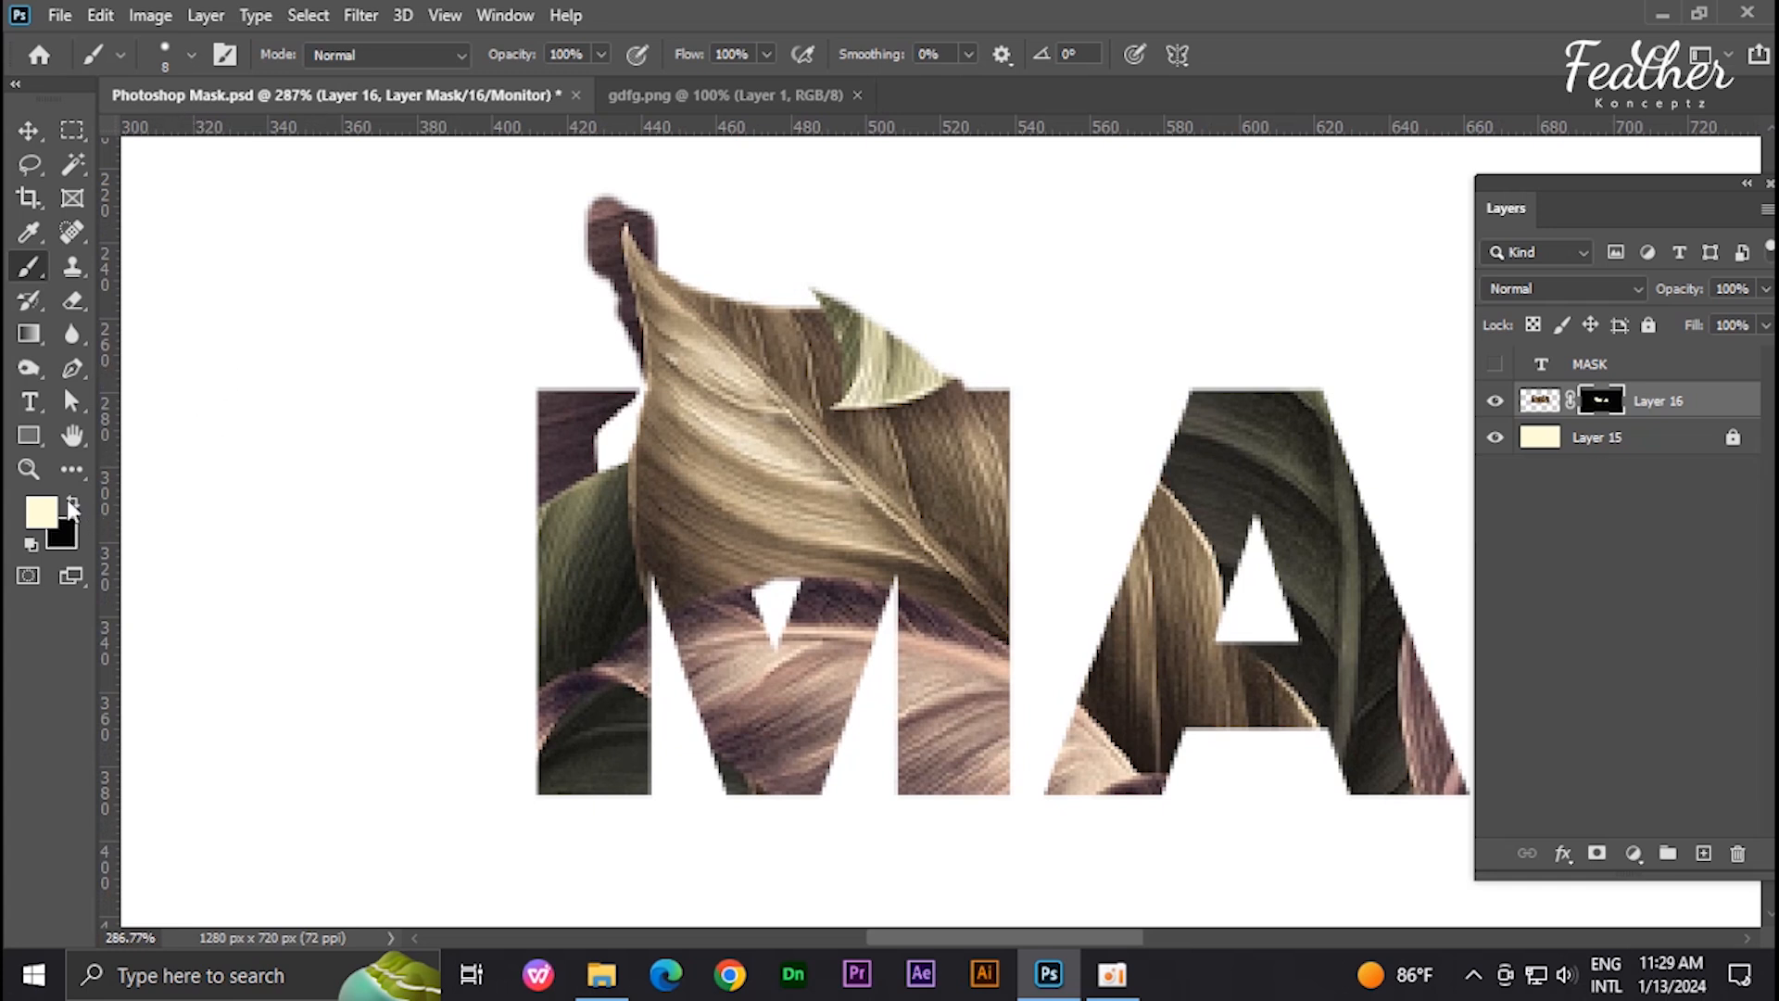
Step: Paint black on the layer mask to hide the excess purple leaf around the pointed leaf tip above the M
scroll(596, 309, up, 3)
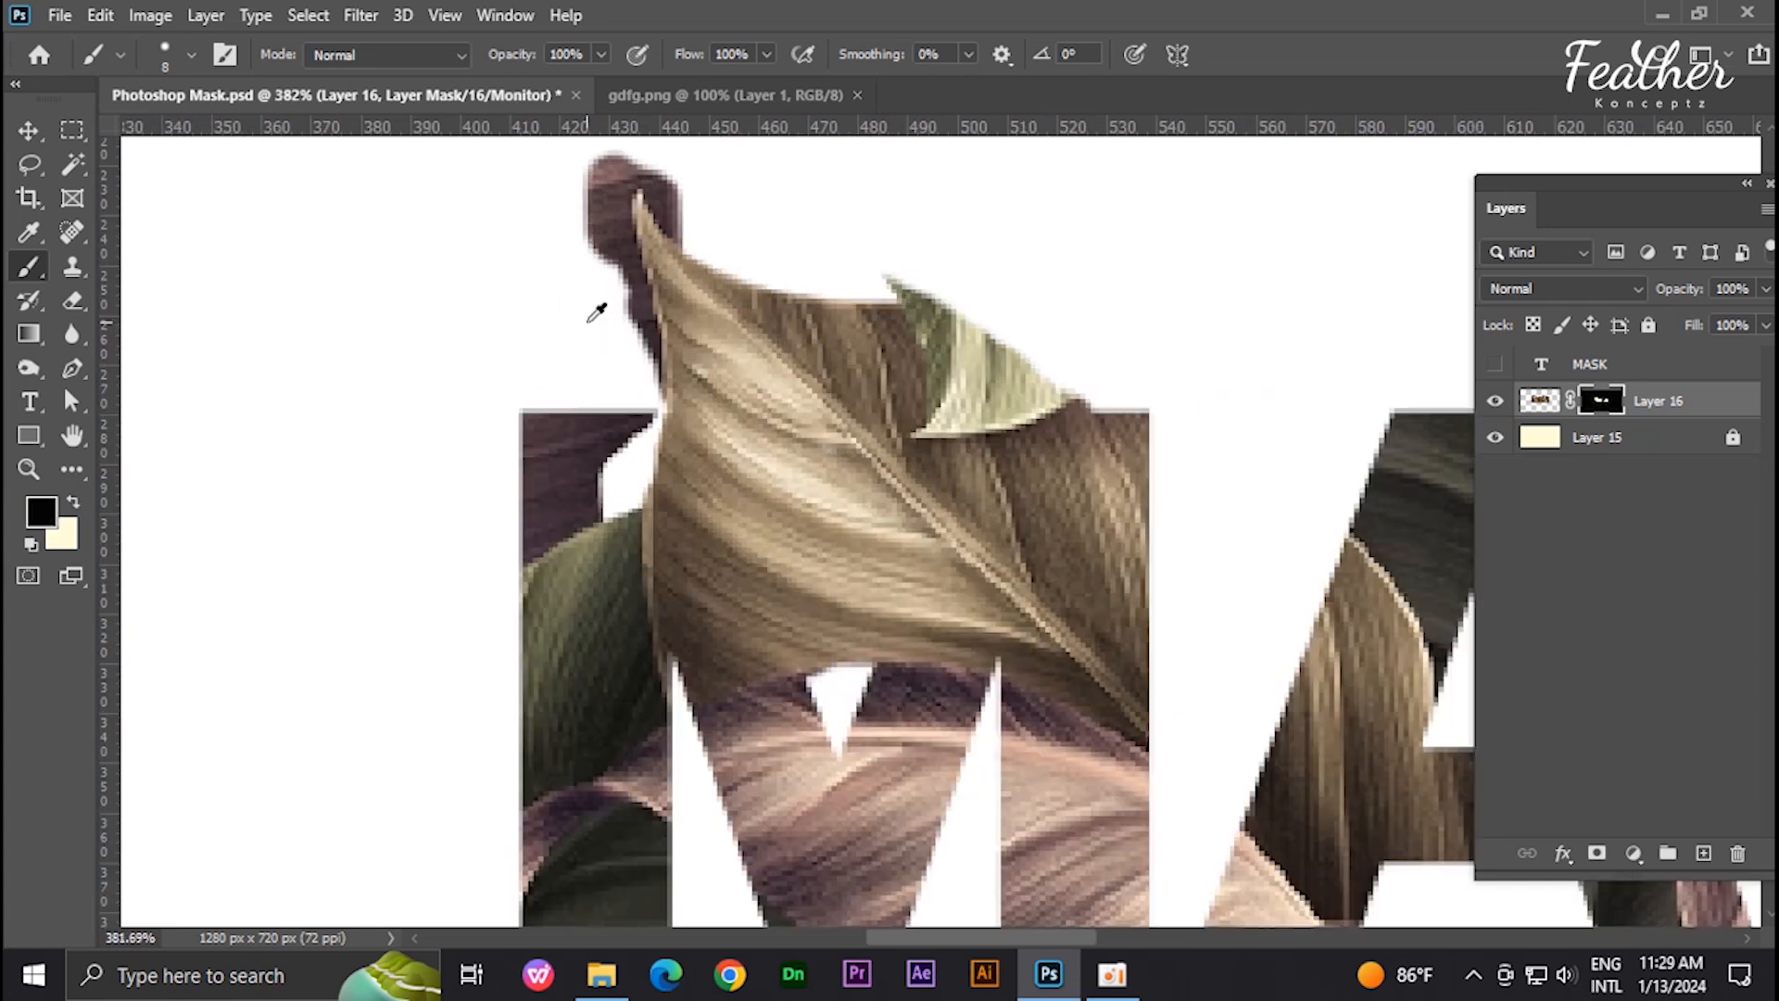
mouse_move(699, 556)
mouse_down()
mouse_move(653, 324)
mouse_move(641, 446)
mouse_move(641, 333)
mouse_move(655, 300)
mouse_move(667, 380)
mouse_move(680, 295)
mouse_move(673, 335)
mouse_move(693, 308)
mouse_move(763, 380)
mouse_move(699, 309)
mouse_up()
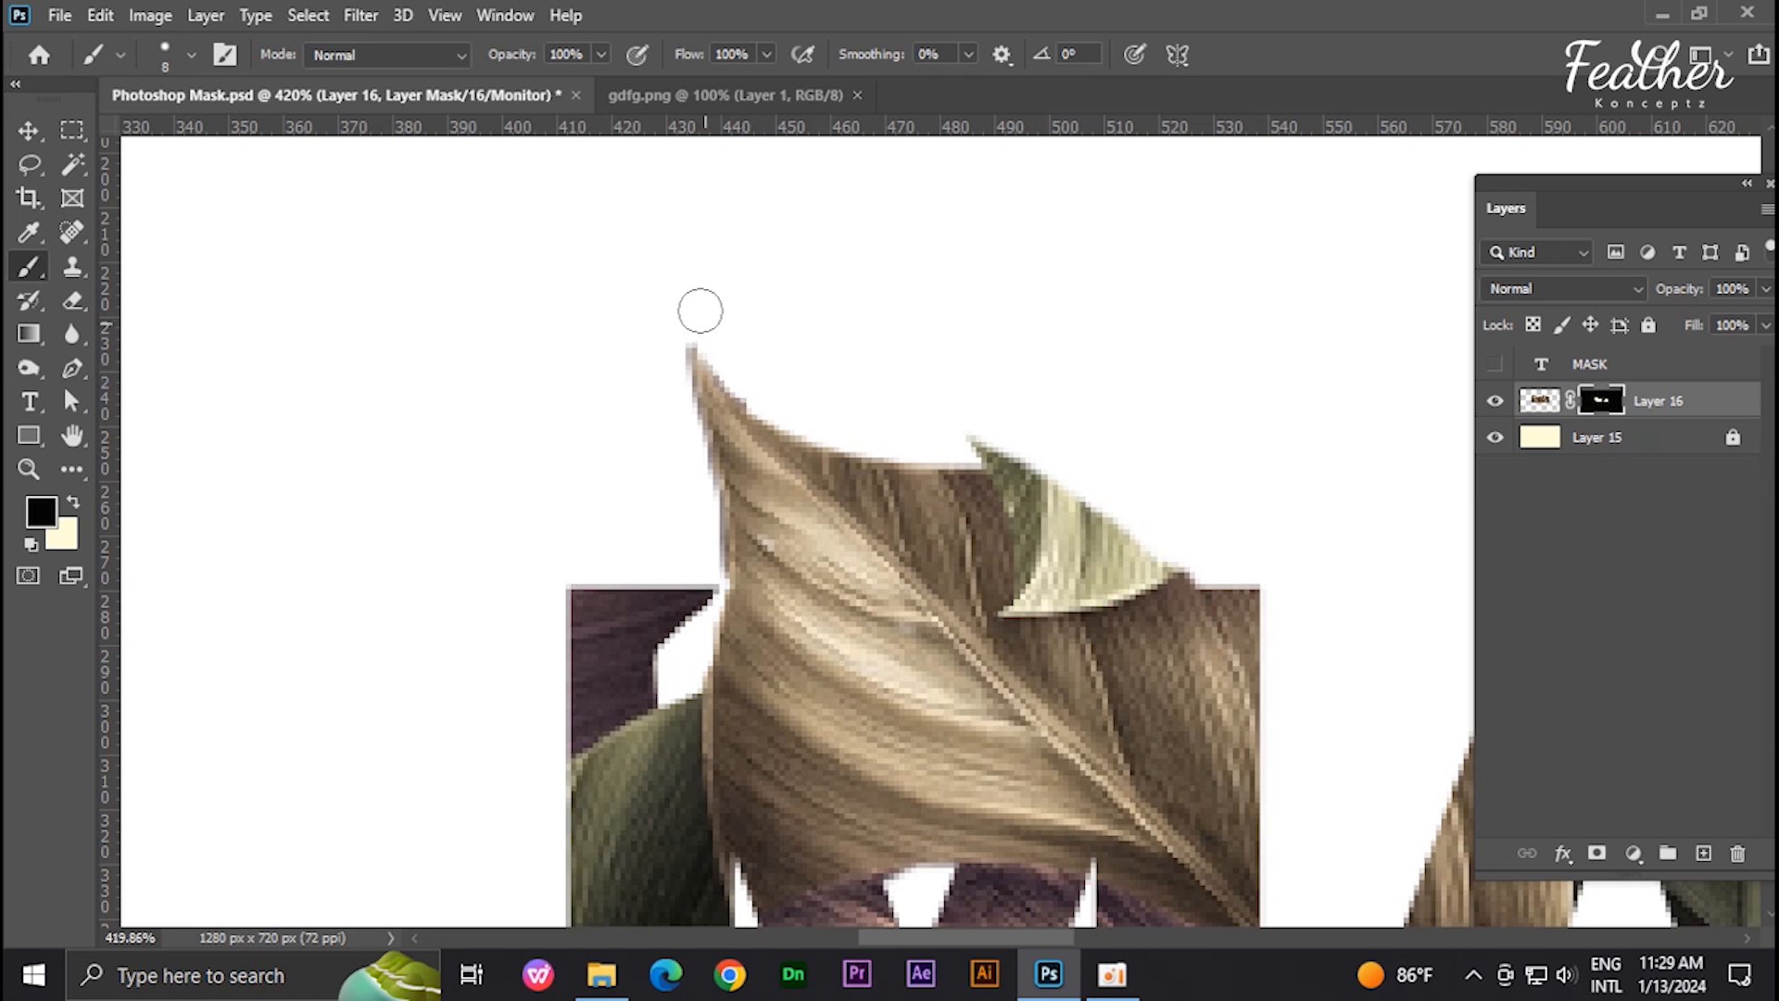
scroll(657, 382, down, 3)
Step: Paint with the light colour on the layer mask to reveal the brown leaf bridging the gap between the M and the A
drag(934, 475, 765, 305)
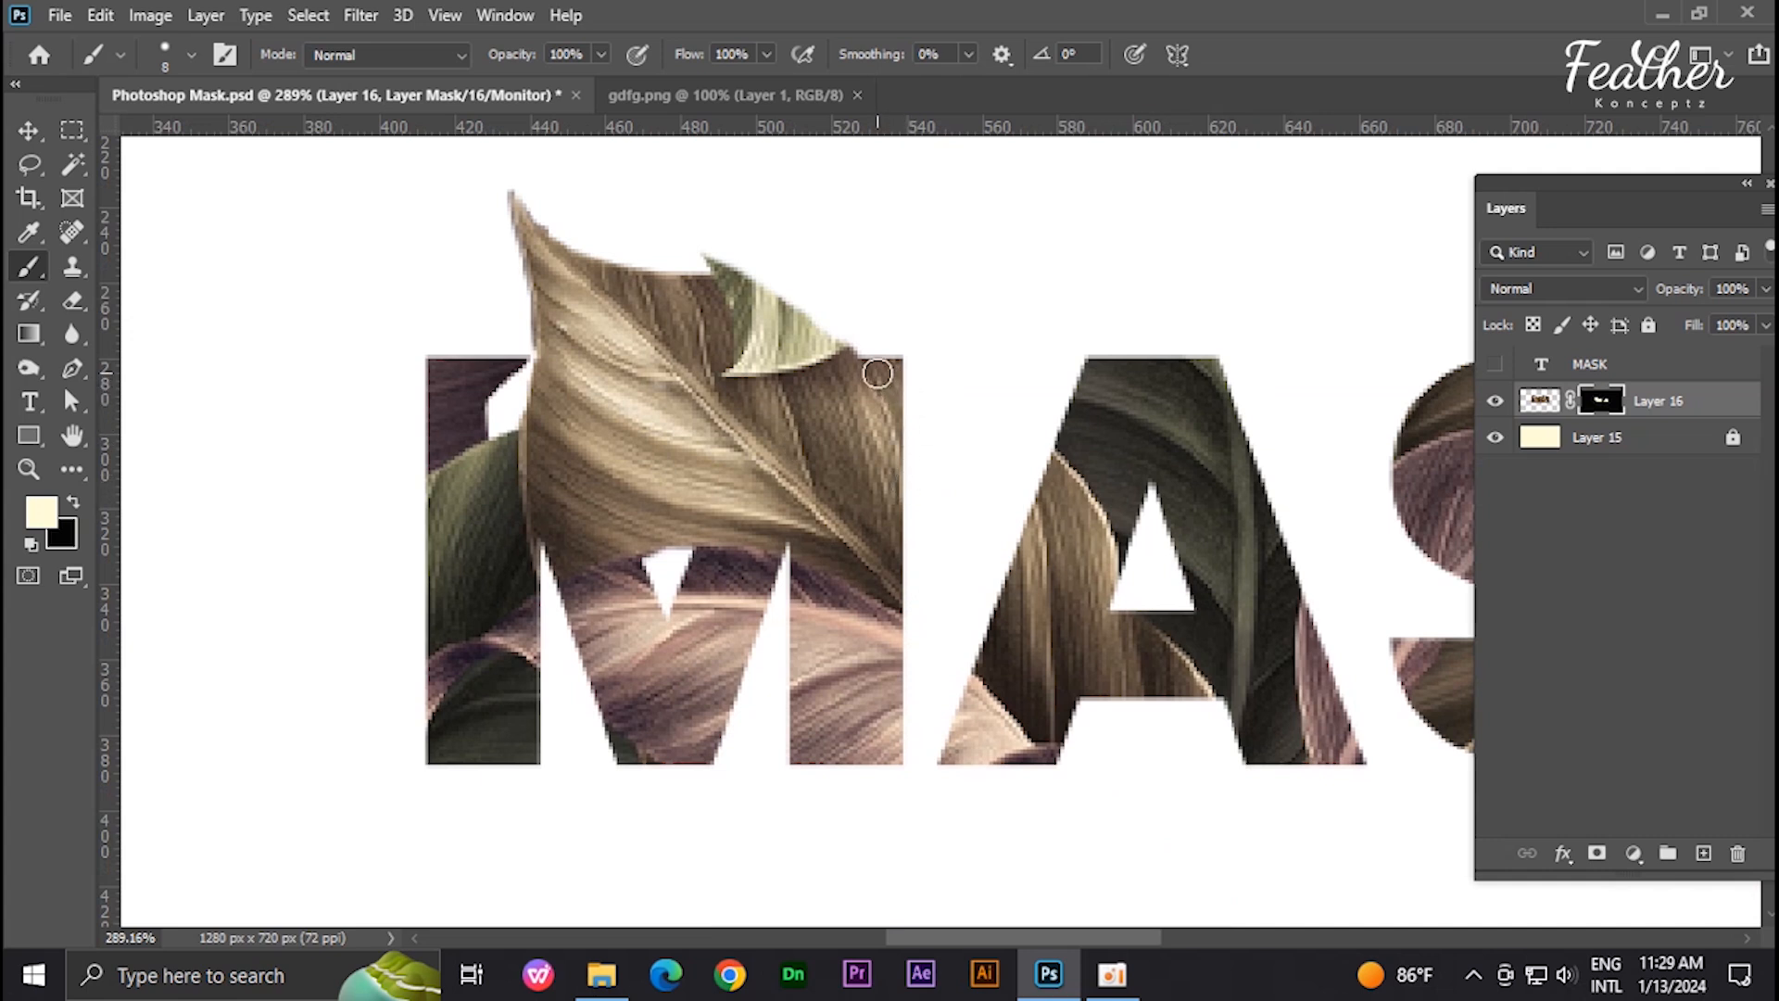
mouse_move(878, 374)
mouse_down()
mouse_move(1076, 506)
mouse_move(1044, 453)
mouse_move(899, 372)
mouse_move(1056, 499)
mouse_move(954, 448)
mouse_move(977, 519)
mouse_move(939, 461)
mouse_move(1022, 509)
mouse_move(967, 468)
mouse_move(1025, 570)
mouse_move(888, 480)
mouse_move(977, 585)
mouse_move(877, 481)
mouse_move(892, 458)
mouse_move(1010, 568)
mouse_move(855, 507)
mouse_move(1002, 609)
mouse_move(971, 576)
mouse_move(1003, 634)
mouse_move(991, 663)
mouse_move(869, 570)
mouse_move(951, 624)
mouse_move(906, 572)
mouse_up()
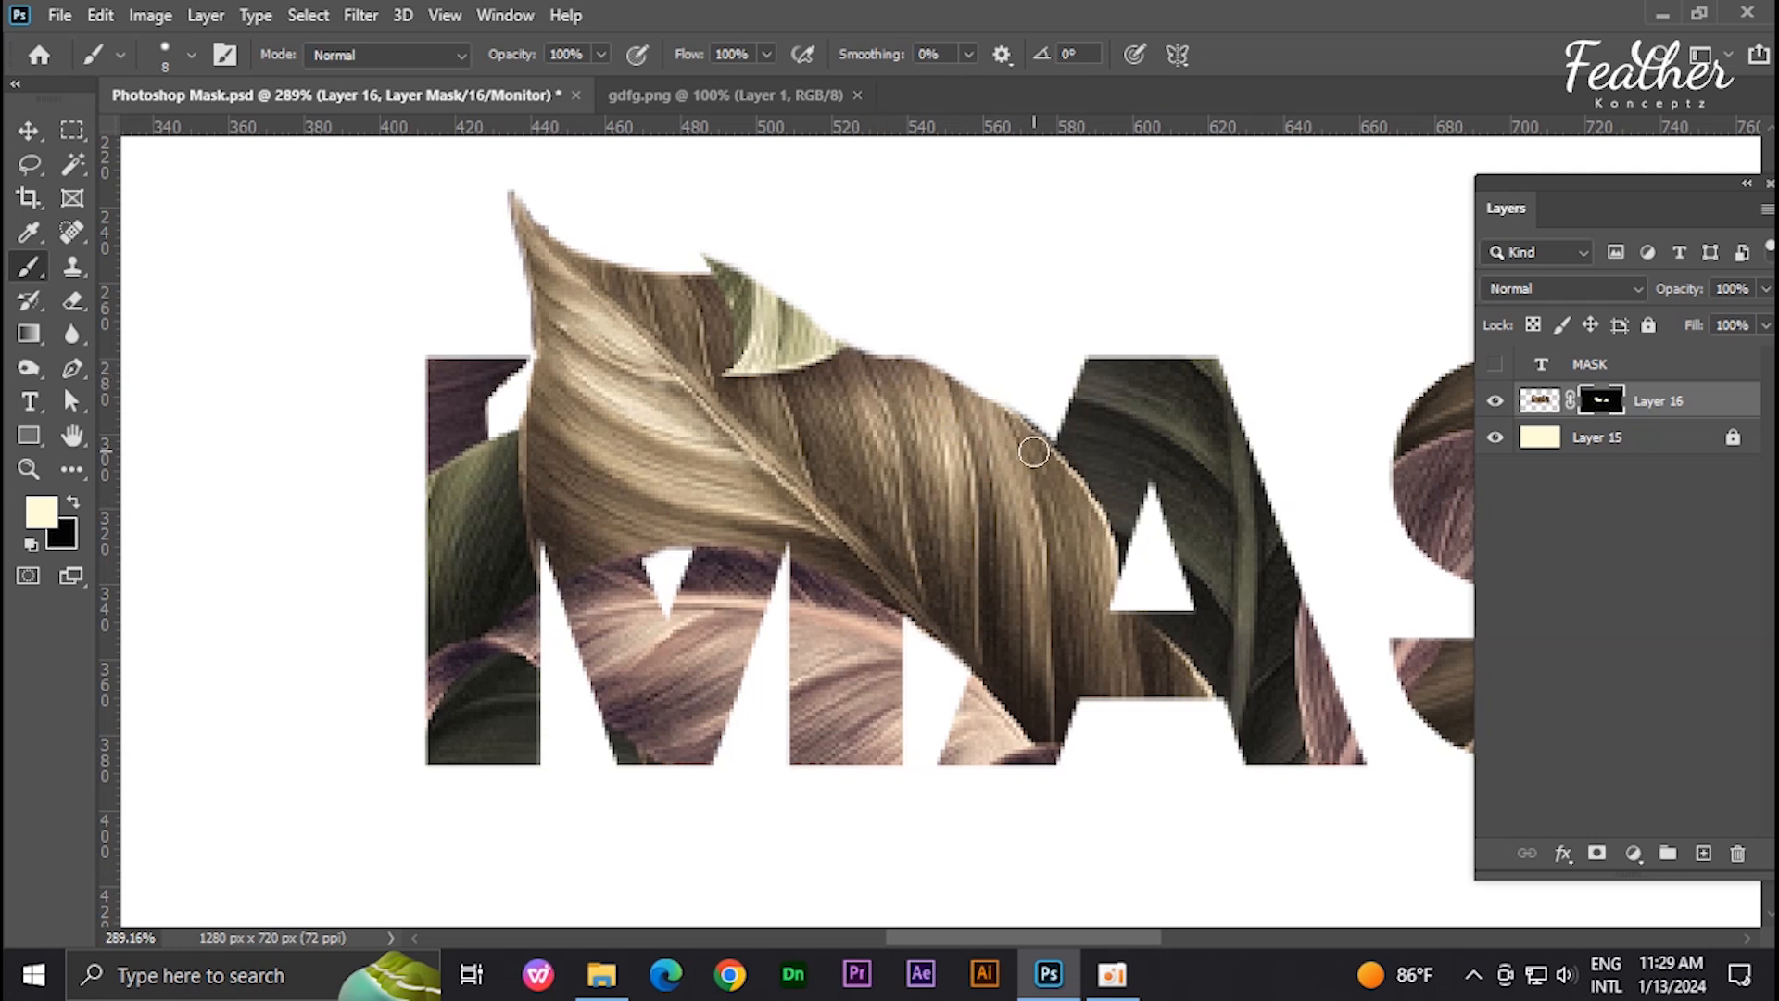
drag(908, 367, 804, 348)
drag(1198, 569, 914, 532)
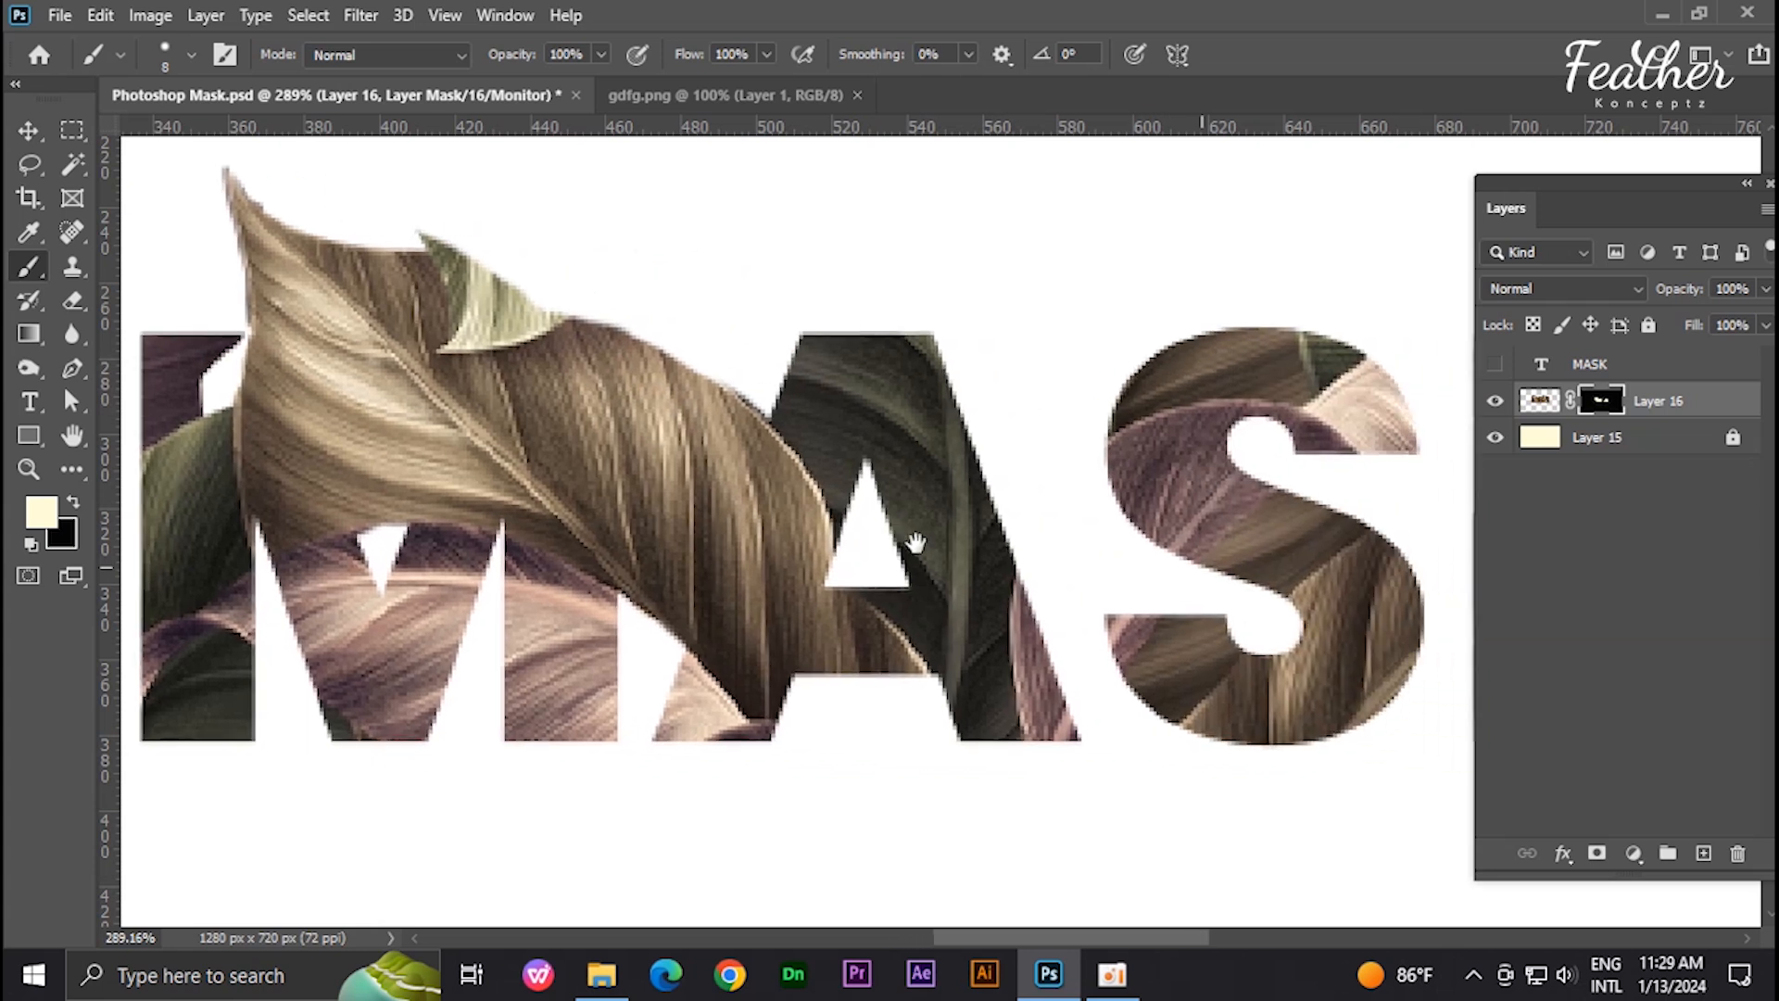
drag(1039, 497, 898, 500)
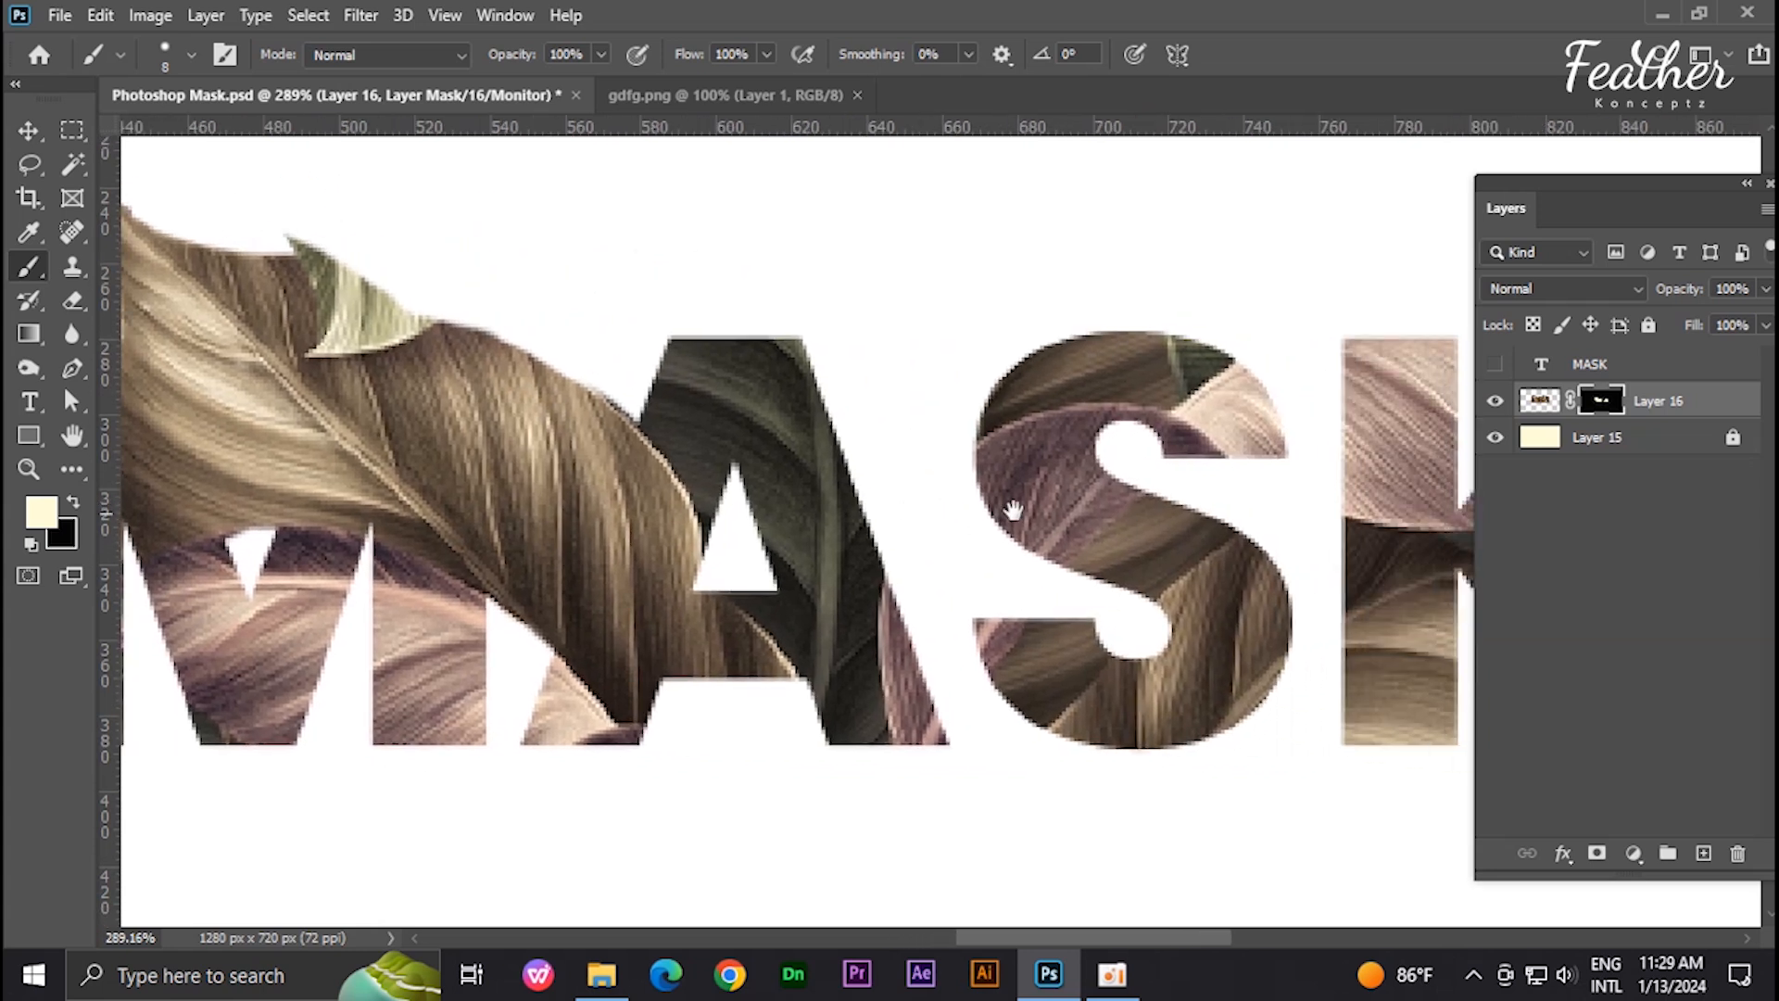
drag(1189, 480, 954, 469)
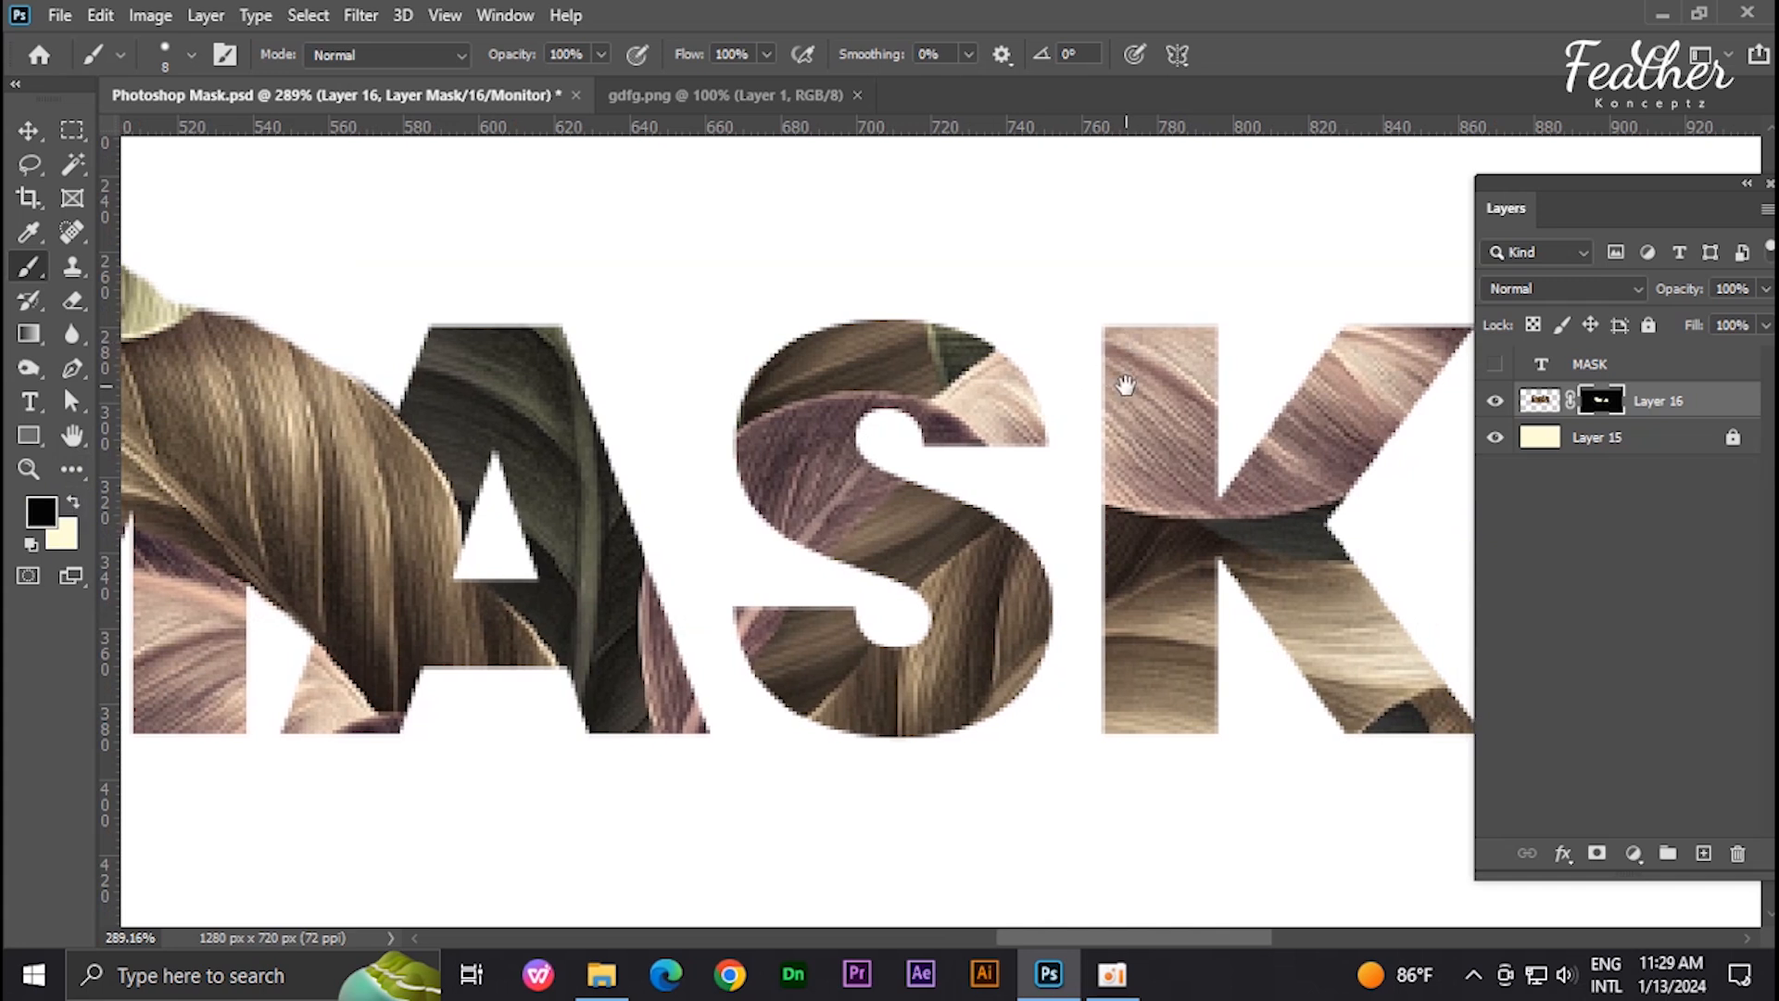
drag(1027, 464, 842, 461)
drag(833, 357, 858, 349)
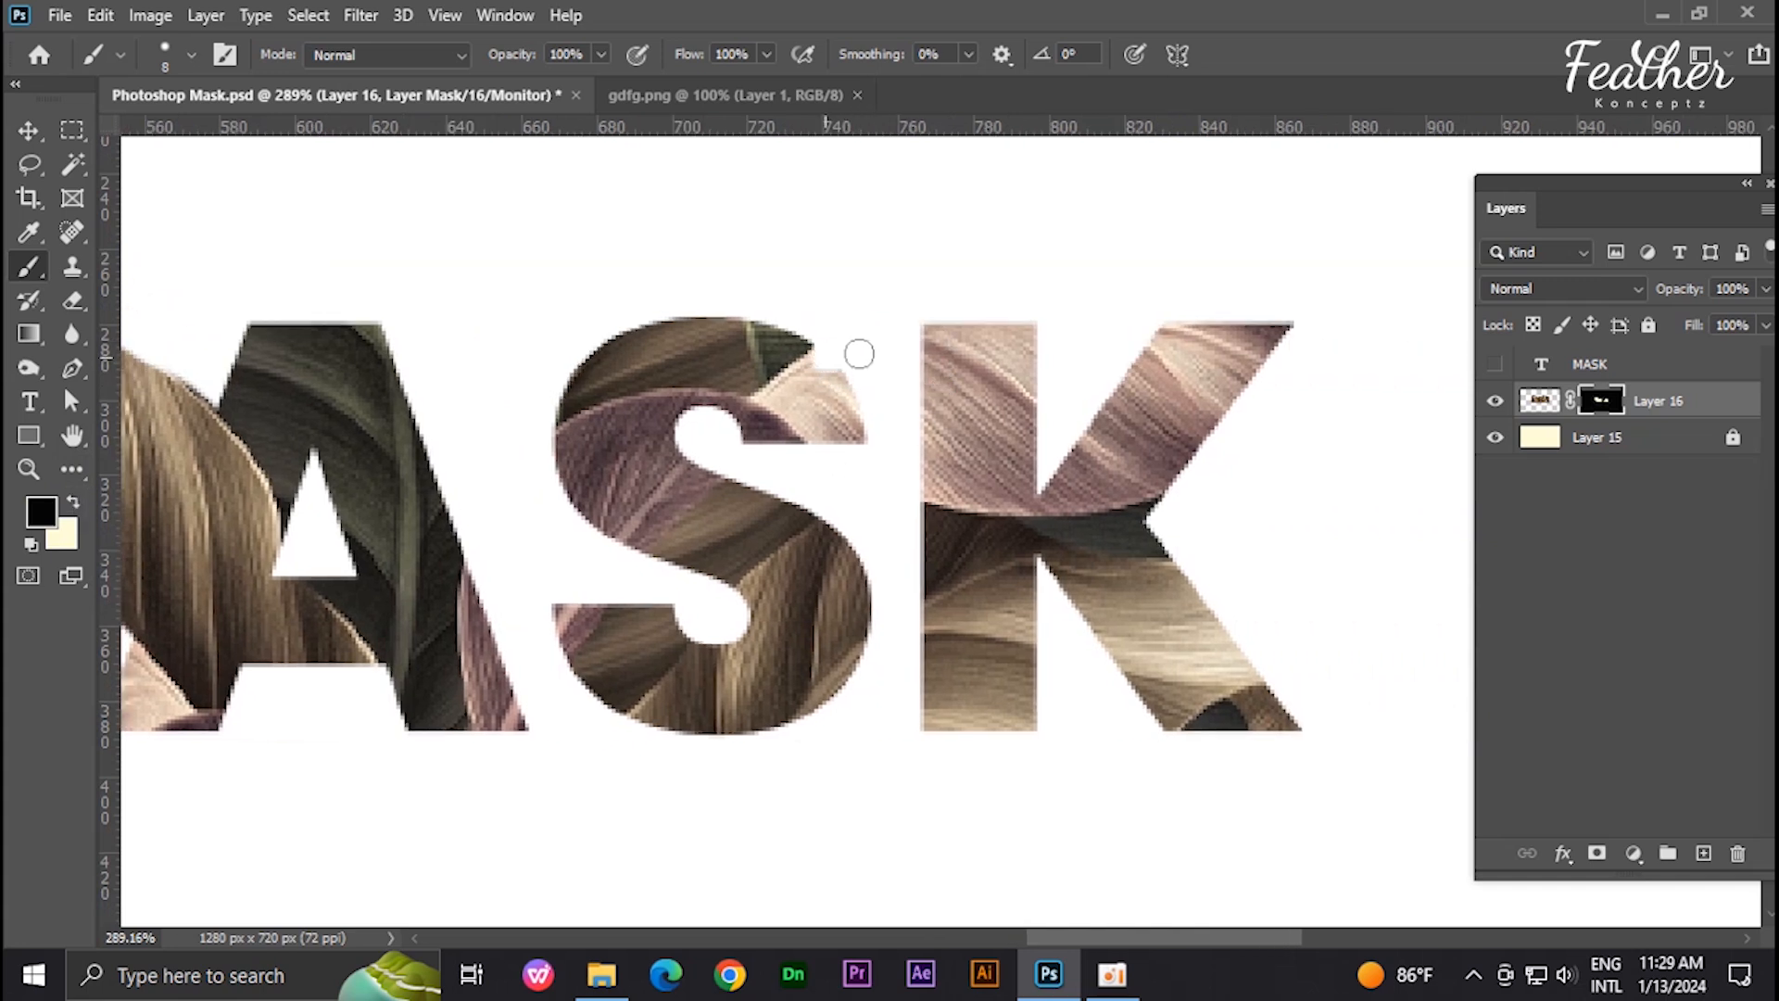
key(ctrl+z)
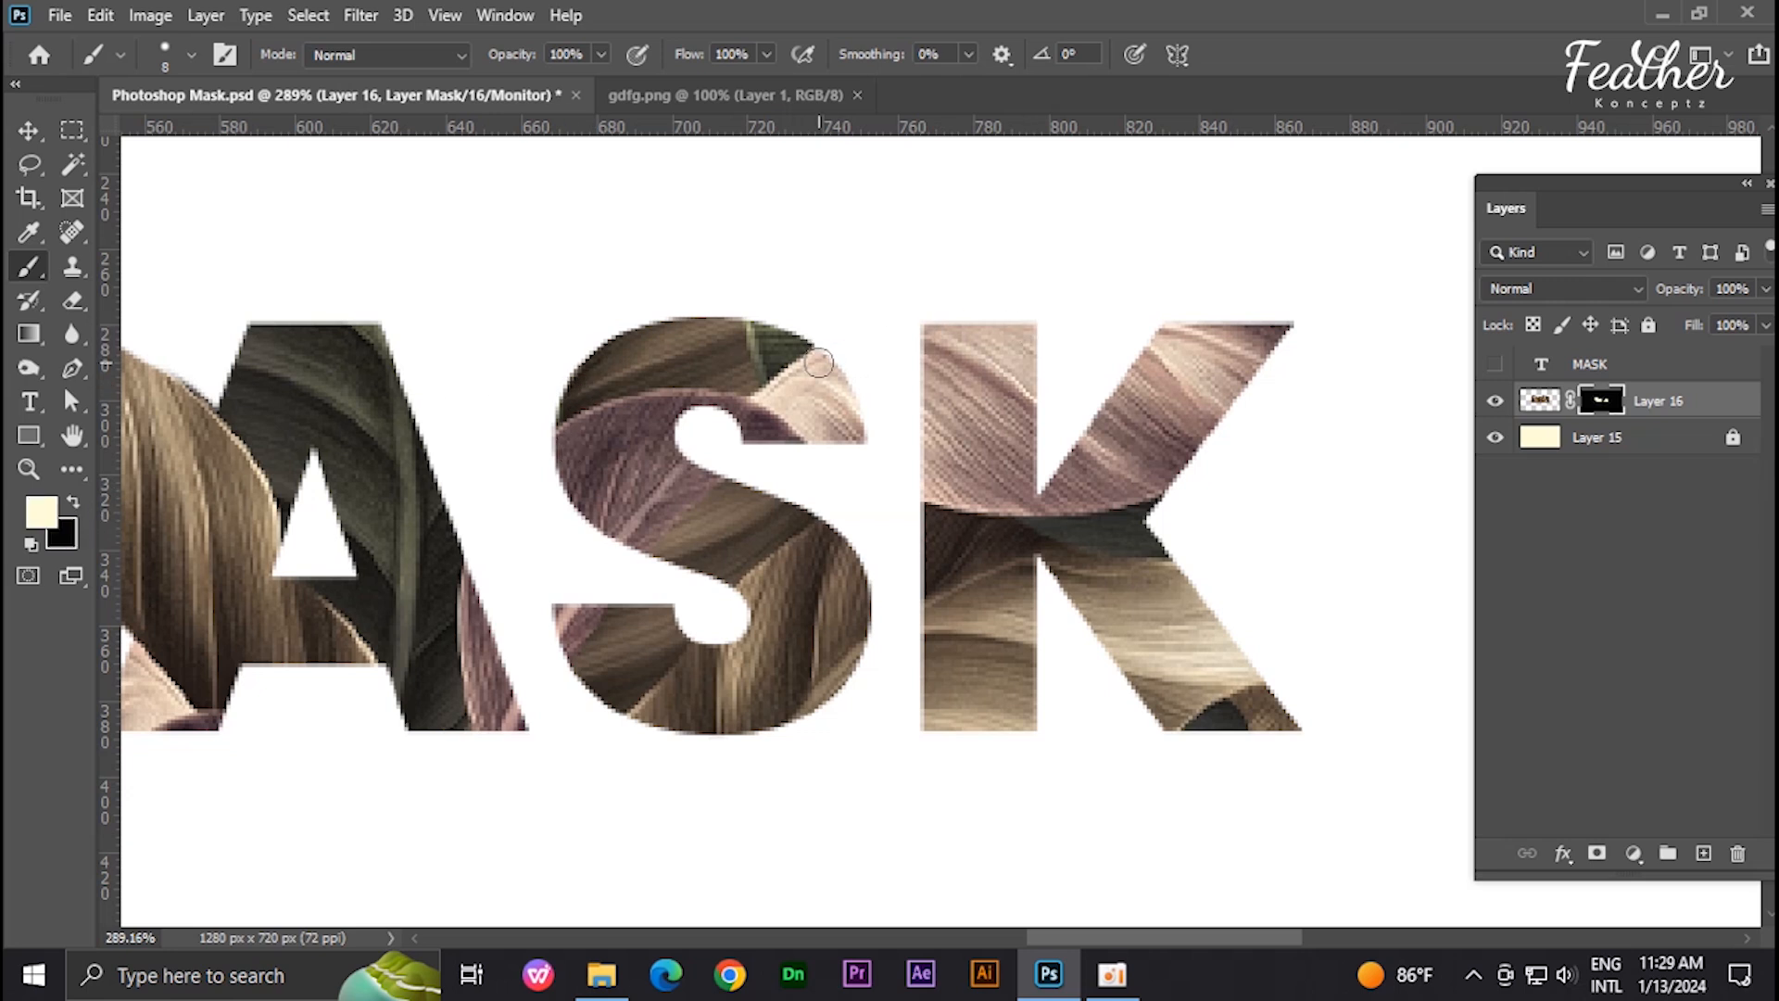
drag(819, 363, 974, 339)
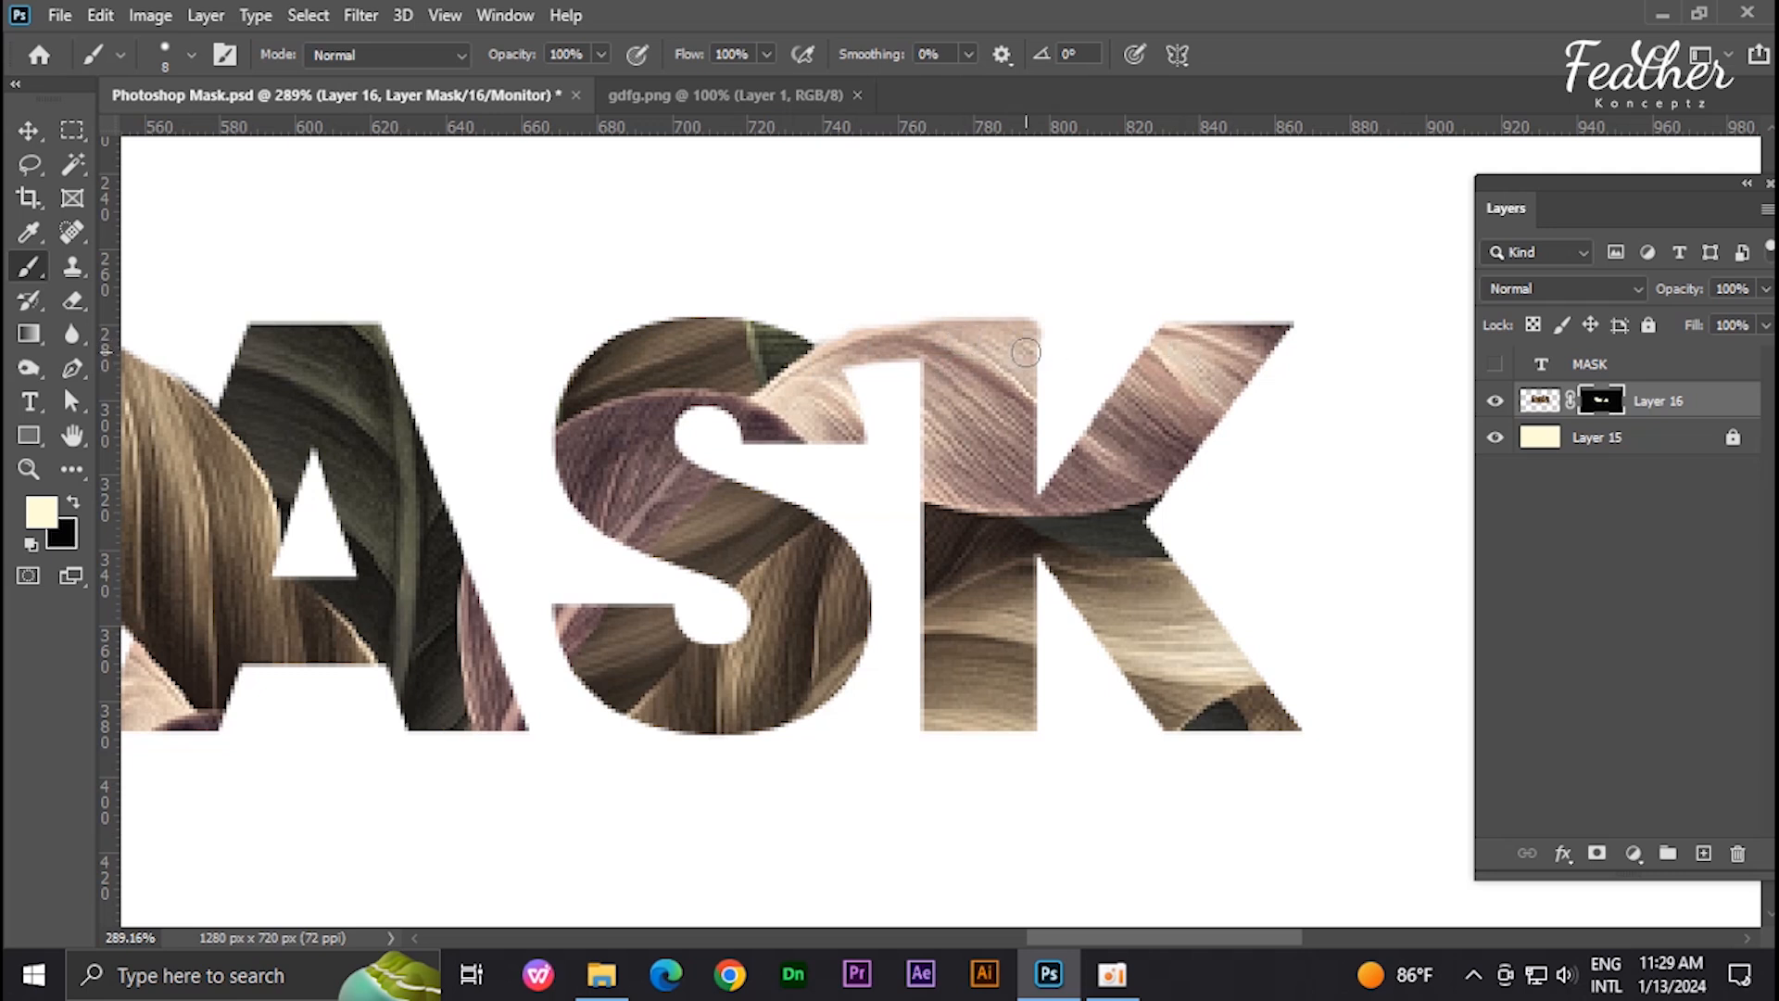
key(ctrl+z)
Step: Reveal the pink leaf on the layer mask from the S across the K, including its curled tip beyond the K
mouse_move(879, 434)
mouse_down()
mouse_move(956, 427)
mouse_move(856, 413)
mouse_move(980, 406)
mouse_move(833, 393)
mouse_move(938, 379)
mouse_move(883, 361)
mouse_move(933, 340)
mouse_move(820, 350)
mouse_move(1192, 332)
mouse_move(969, 315)
mouse_move(1240, 317)
mouse_move(932, 306)
mouse_move(1000, 311)
mouse_move(841, 333)
mouse_move(1000, 289)
mouse_move(851, 324)
mouse_up()
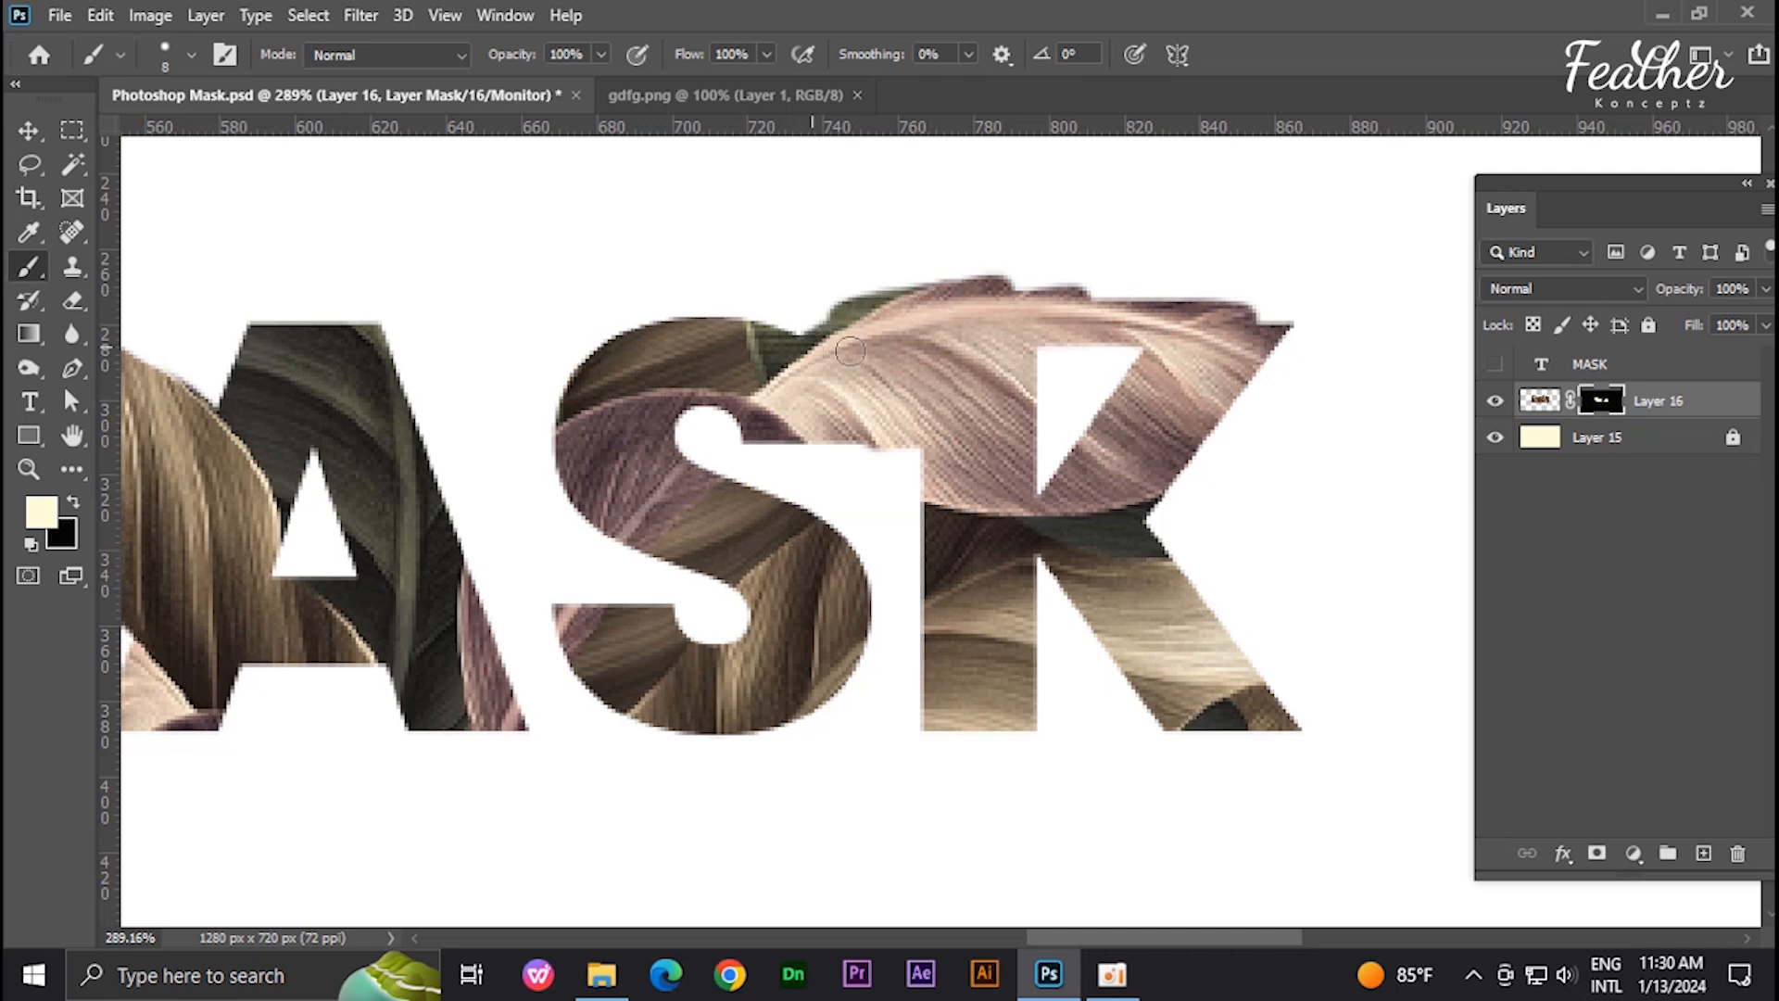
mouse_move(893, 442)
mouse_down()
mouse_move(933, 459)
mouse_move(820, 424)
mouse_move(839, 448)
mouse_move(822, 435)
mouse_move(968, 482)
mouse_move(888, 470)
mouse_up()
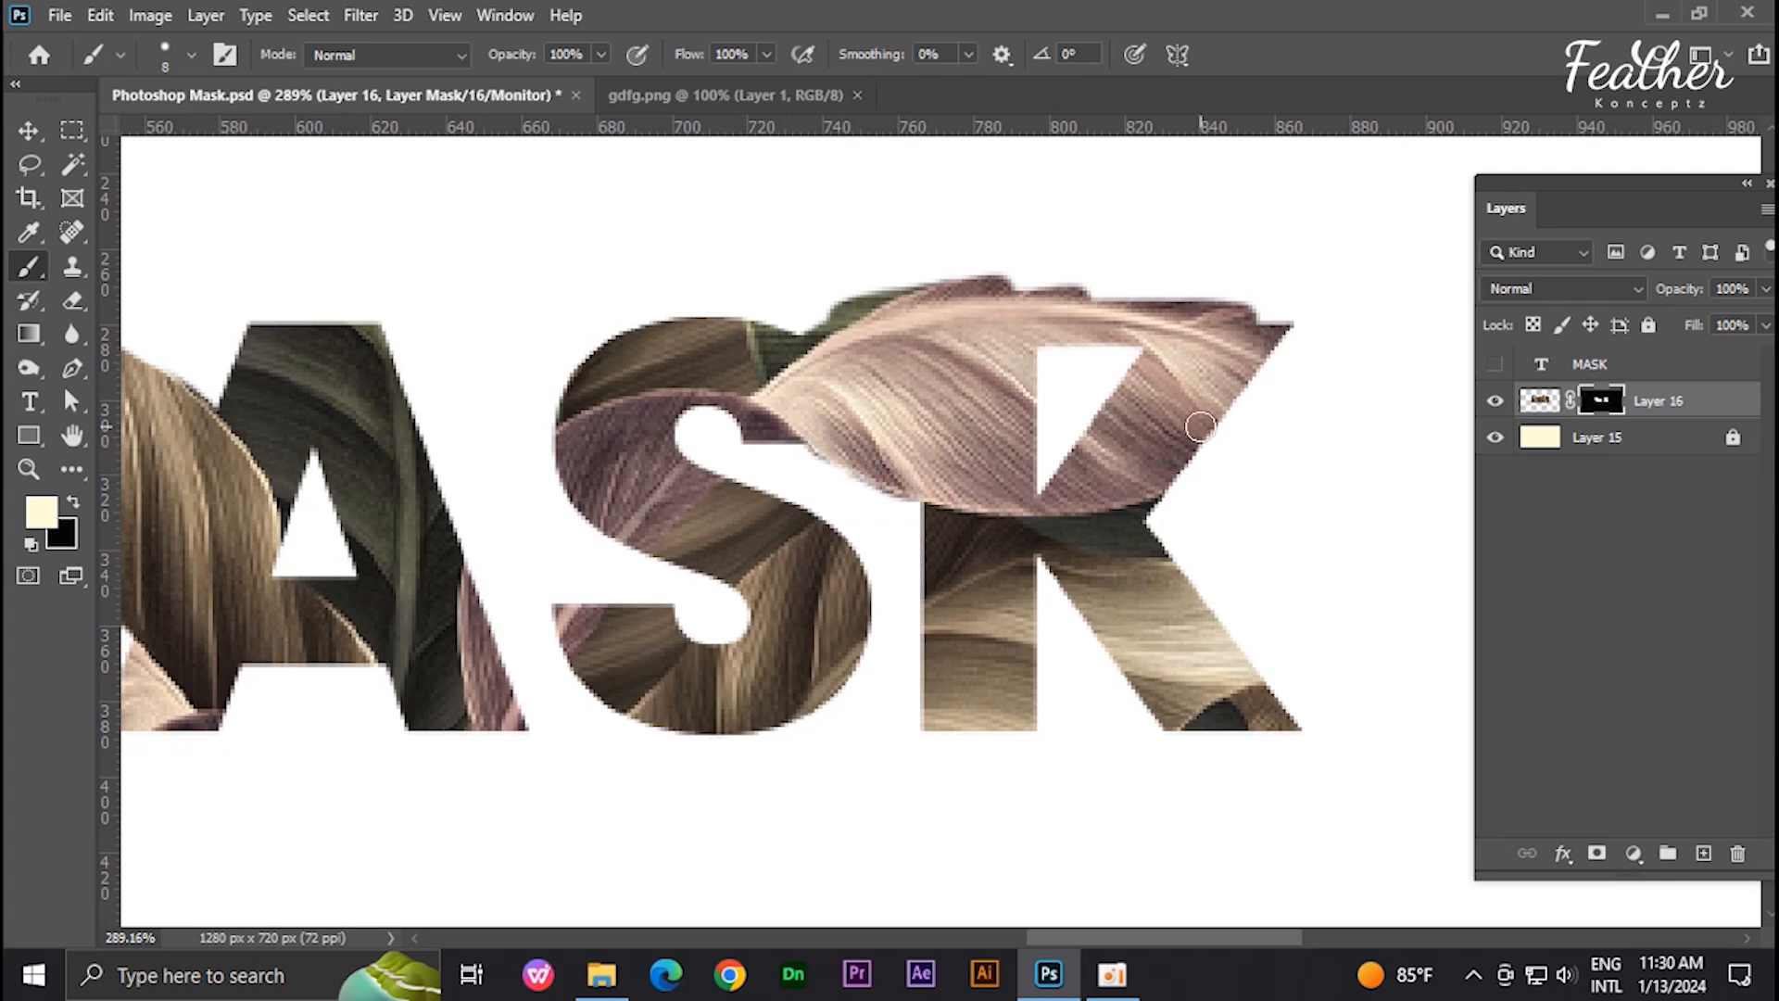
scroll(1175, 349, right, 4)
mouse_move(637, 284)
mouse_down()
mouse_move(825, 294)
mouse_move(640, 279)
mouse_move(576, 294)
mouse_move(770, 268)
mouse_move(850, 283)
mouse_move(957, 342)
mouse_move(928, 326)
mouse_move(969, 365)
mouse_move(861, 388)
mouse_move(932, 350)
mouse_move(842, 416)
mouse_move(946, 389)
mouse_move(825, 464)
mouse_move(981, 364)
mouse_move(957, 393)
mouse_move(984, 410)
mouse_move(799, 483)
mouse_move(971, 395)
mouse_move(1088, 445)
mouse_move(1026, 423)
mouse_move(1083, 470)
mouse_move(1051, 453)
mouse_move(1064, 466)
mouse_move(986, 416)
mouse_move(1070, 498)
mouse_move(1064, 484)
mouse_move(1060, 514)
mouse_move(1059, 473)
mouse_move(1042, 594)
mouse_move(1051, 556)
mouse_move(1023, 455)
mouse_move(1055, 501)
mouse_move(1056, 470)
mouse_move(982, 410)
mouse_up()
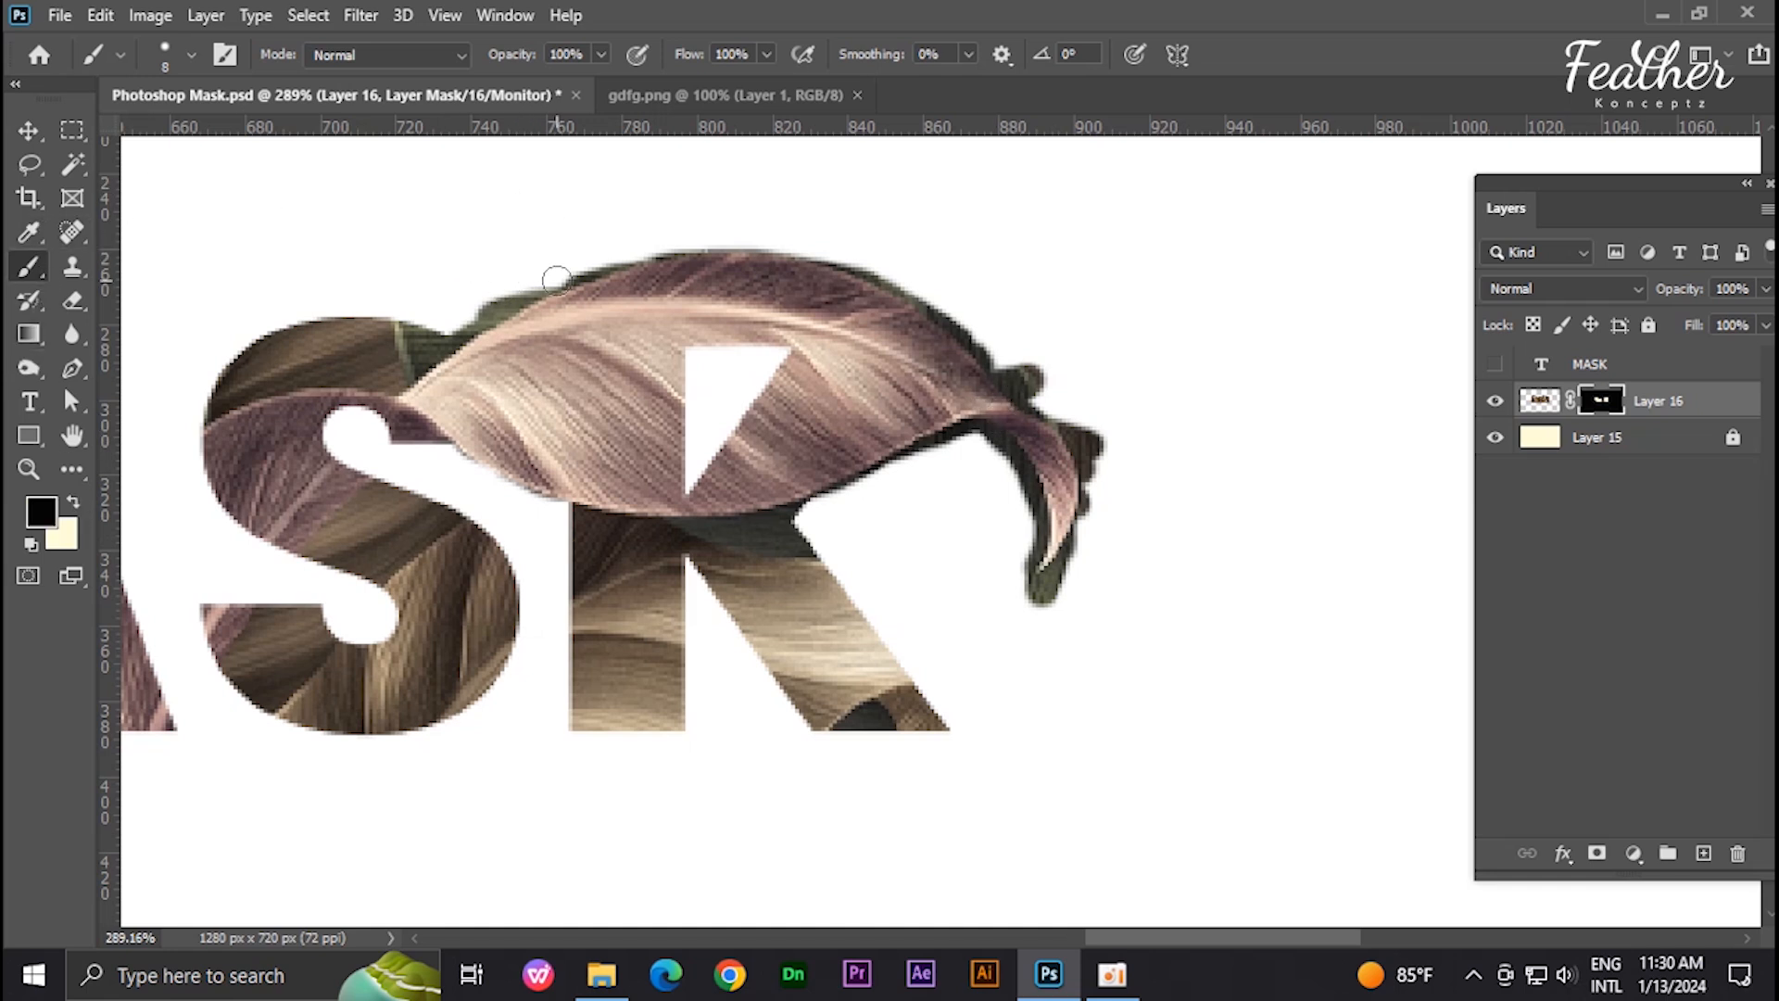
Step: Paint black on the layer mask along the pink leaf's edges and curled tip to hide the surrounding dark leaf remnants
scroll(556, 278, up, 2)
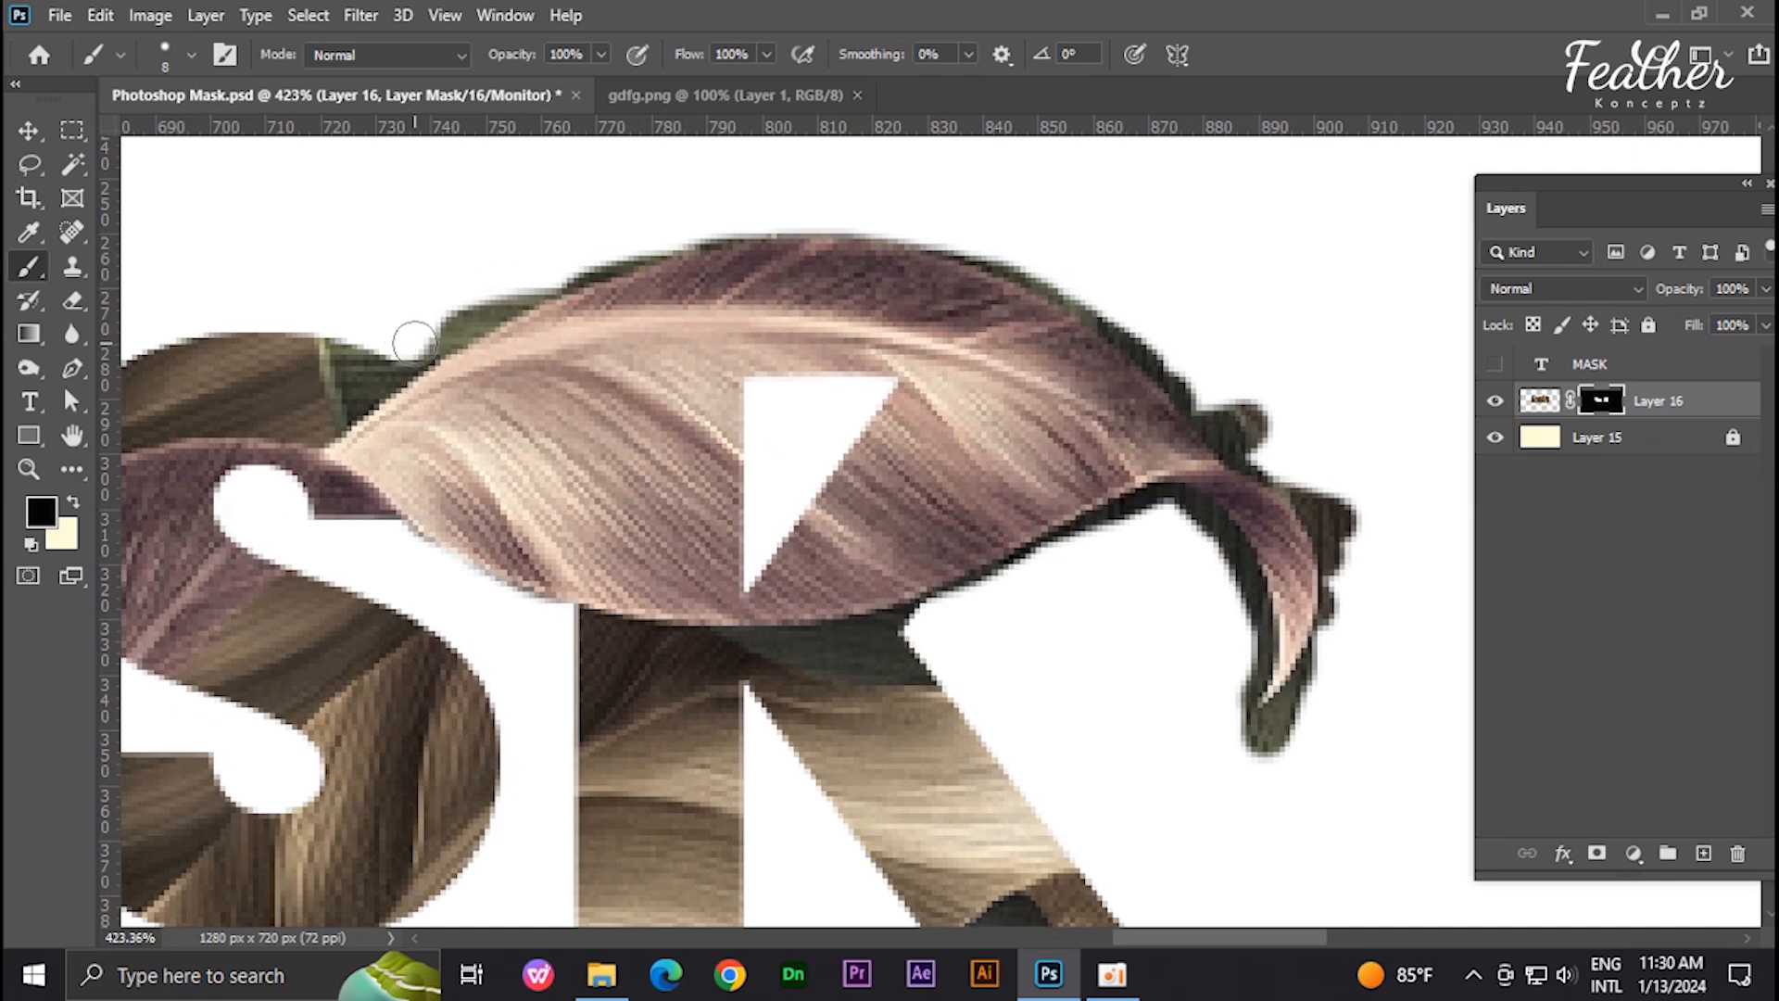
drag(415, 342, 460, 322)
mouse_move(488, 303)
mouse_down()
mouse_move(727, 219)
mouse_move(854, 207)
mouse_move(1016, 240)
mouse_move(994, 246)
mouse_move(1118, 318)
mouse_move(1246, 439)
mouse_up()
mouse_move(1196, 368)
mouse_down()
mouse_move(912, 237)
mouse_move(953, 312)
mouse_move(970, 303)
mouse_move(949, 317)
mouse_move(1002, 342)
mouse_move(1050, 416)
mouse_move(1052, 367)
mouse_move(1055, 509)
mouse_up()
mouse_move(1054, 447)
mouse_down()
mouse_move(1033, 555)
mouse_move(1000, 604)
mouse_move(1028, 541)
mouse_move(1003, 617)
mouse_up()
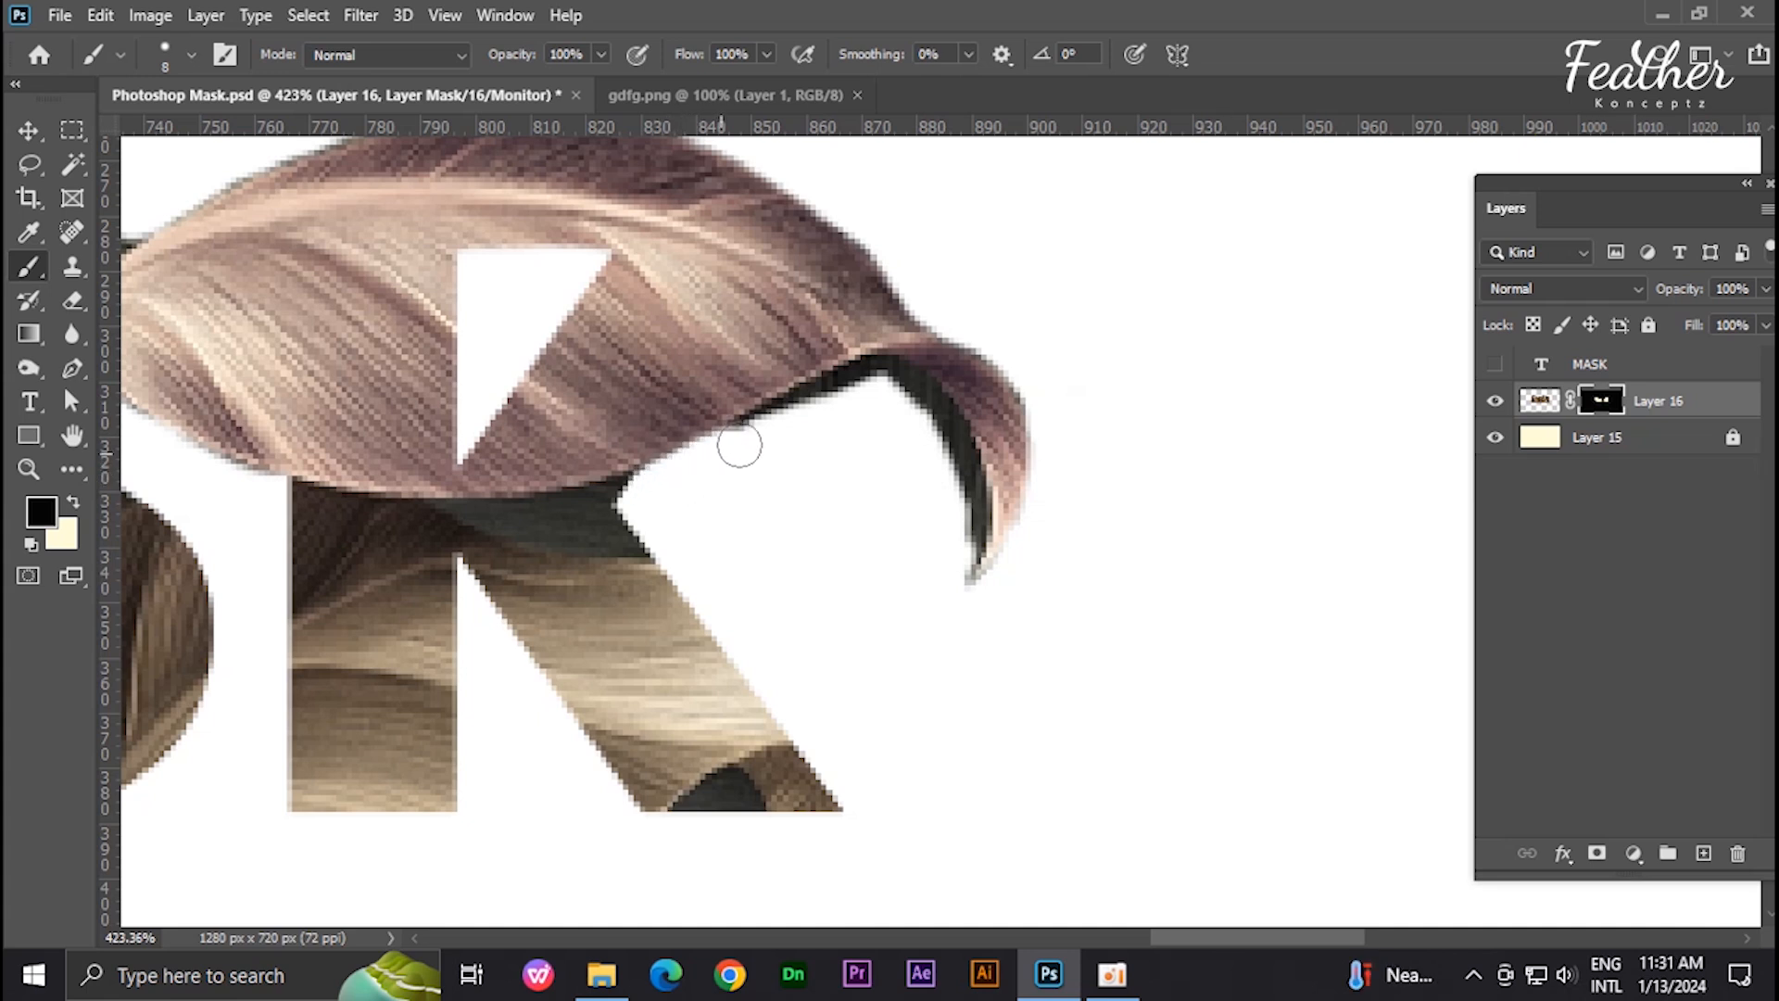
mouse_move(740, 446)
mouse_down()
mouse_move(885, 374)
mouse_move(920, 401)
mouse_move(915, 388)
mouse_move(951, 456)
mouse_move(959, 531)
mouse_move(954, 457)
mouse_move(963, 475)
mouse_move(949, 574)
mouse_up()
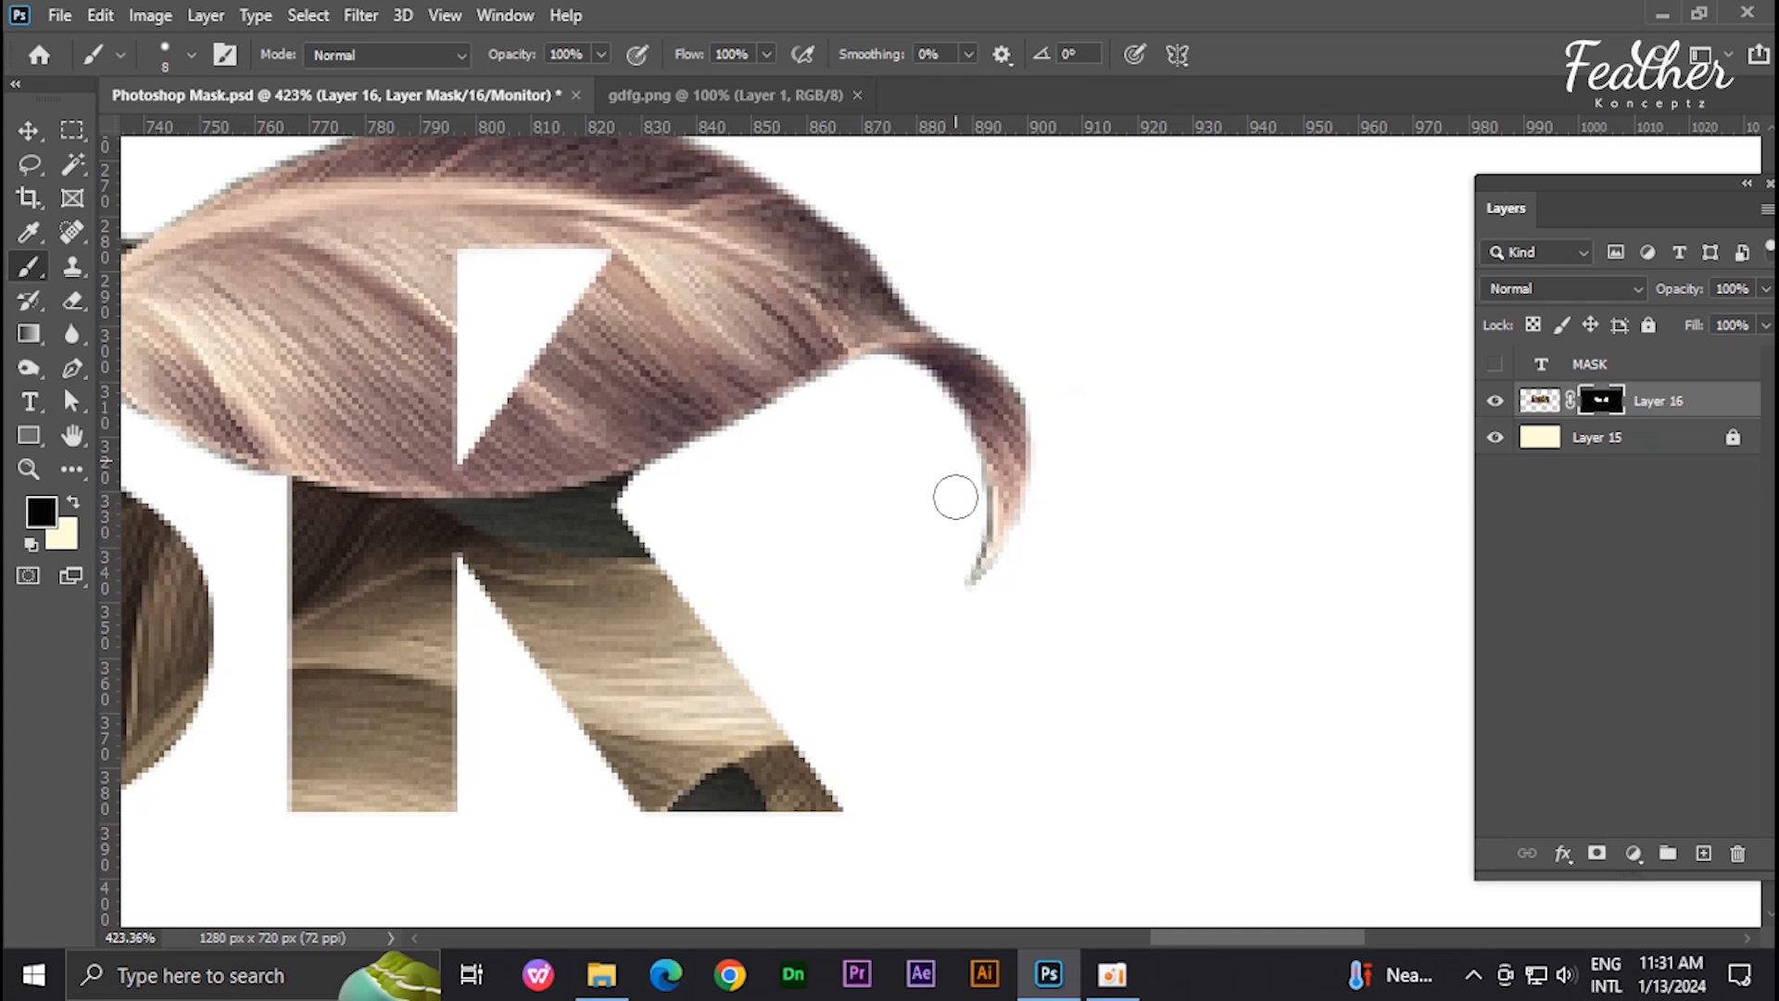
scroll(956, 559, down, 10)
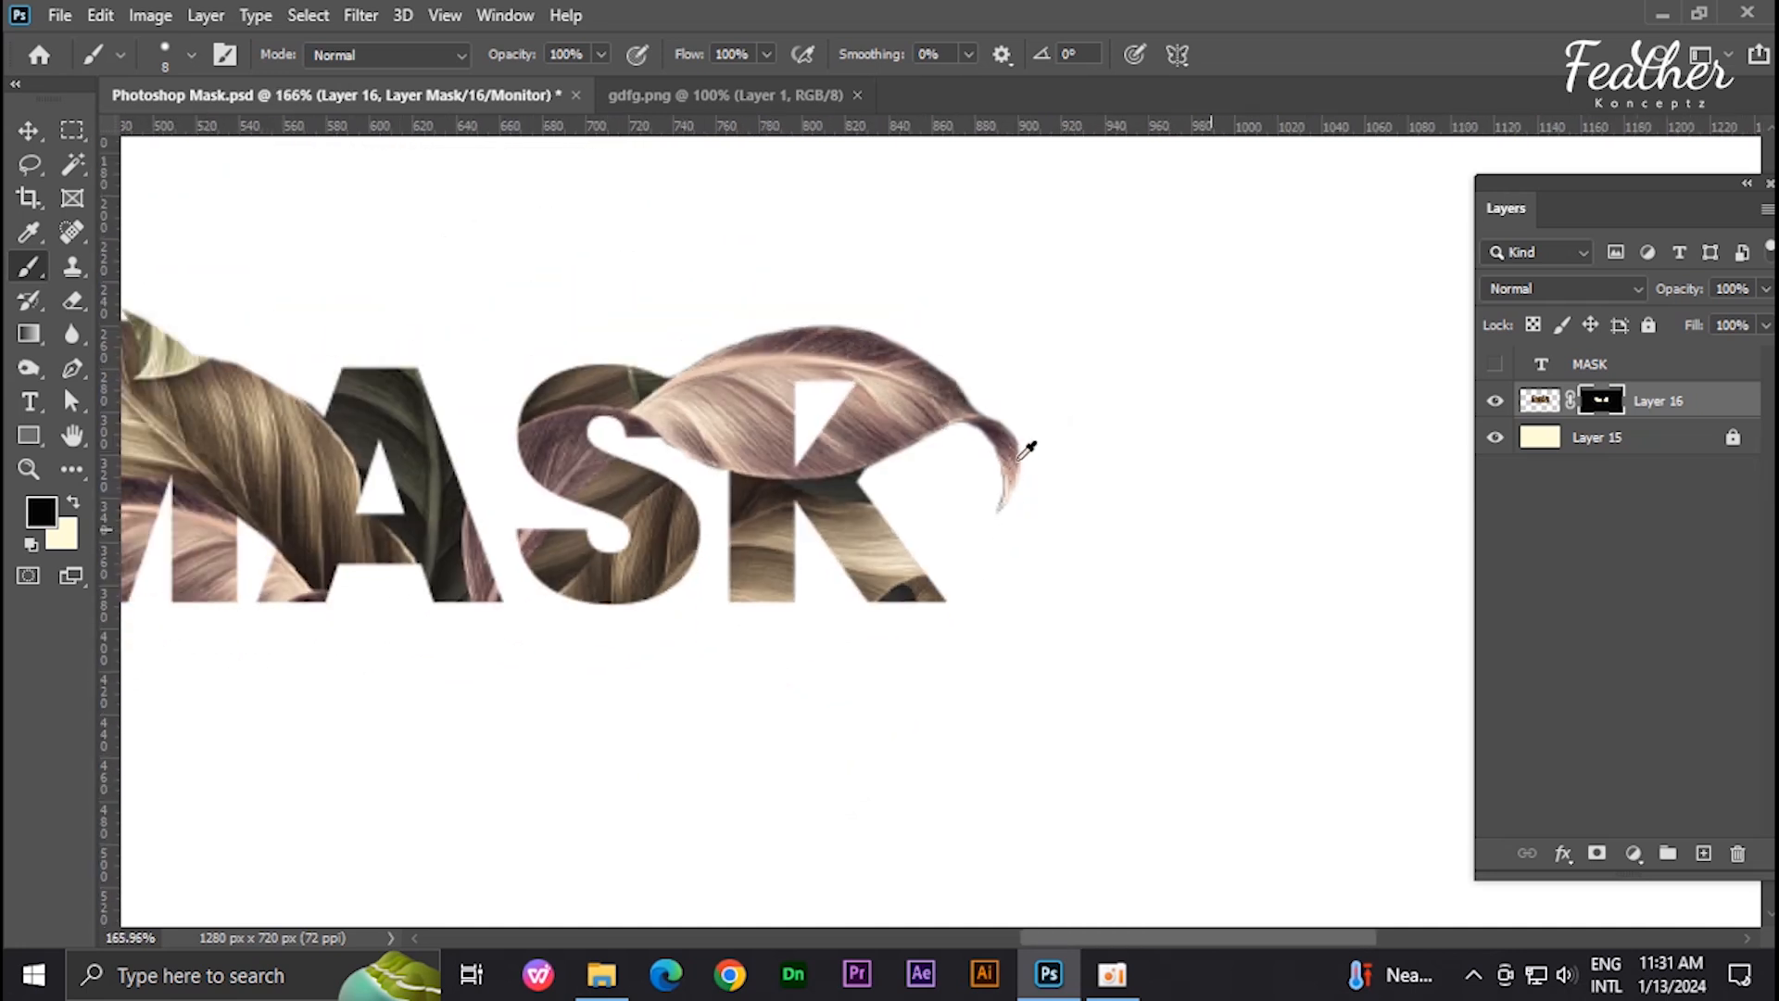
Step: Save the document with the finished leaf mask edits
scroll(945, 454, up, 2)
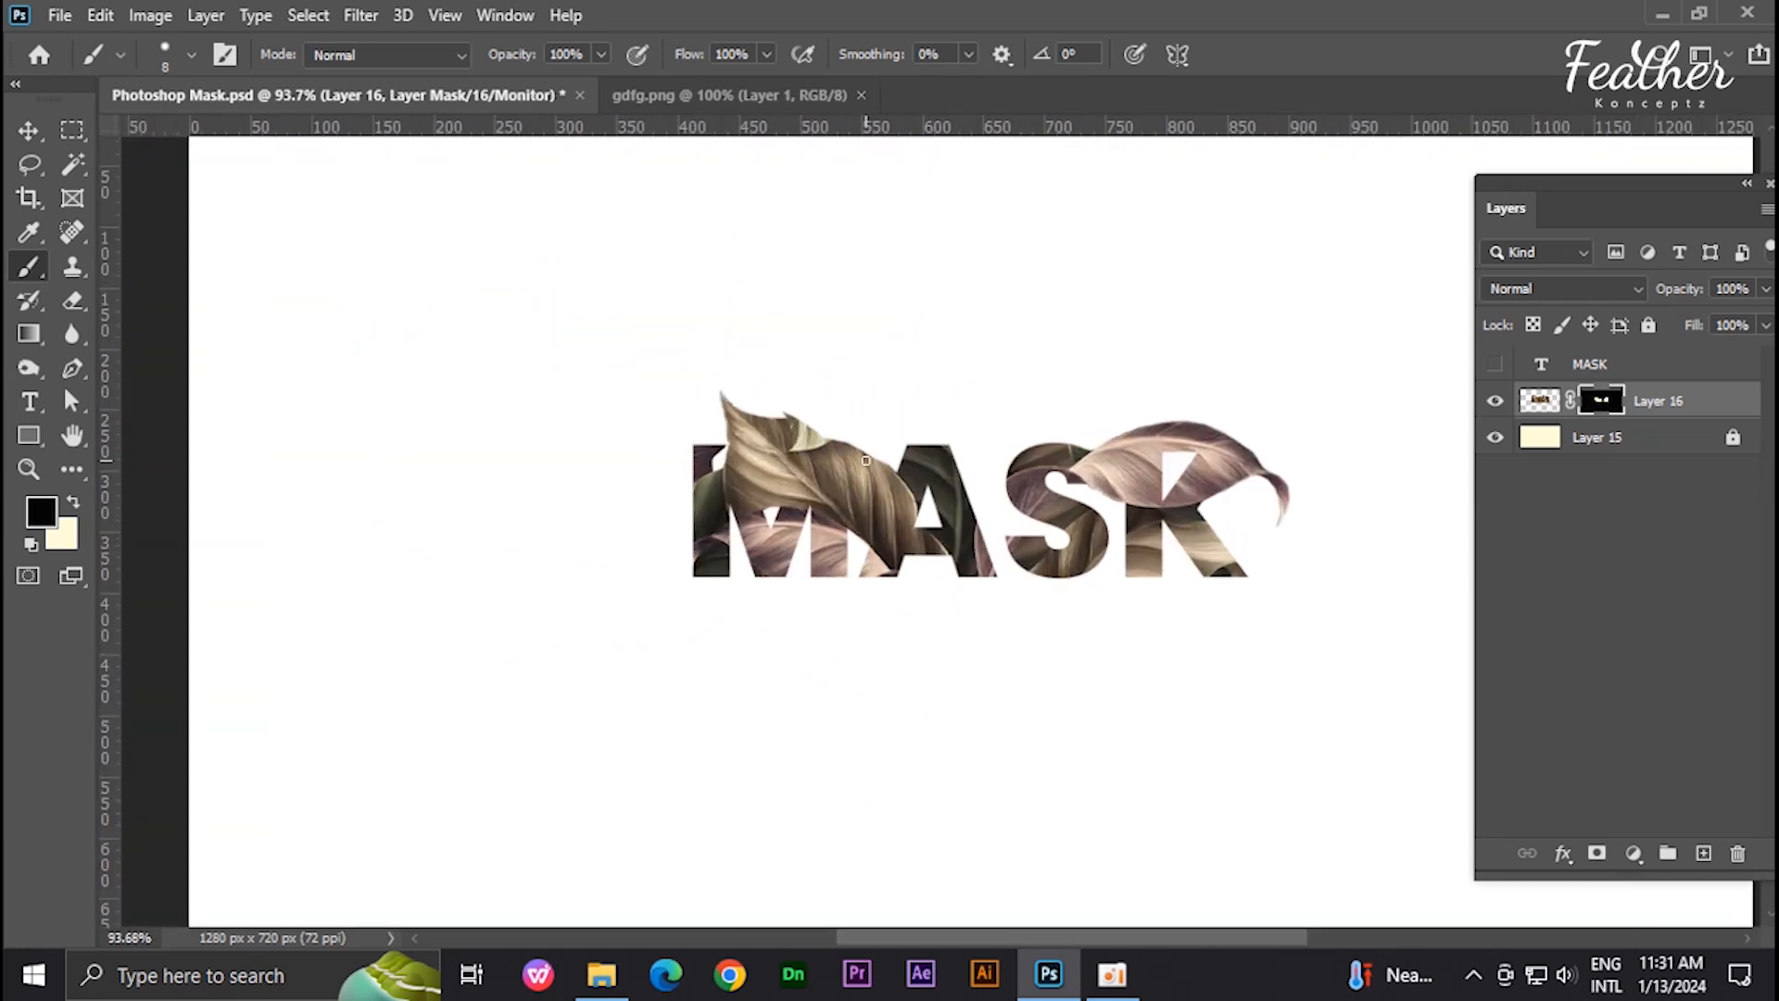
key(ctrl+s)
scroll(1335, 431, down, 2)
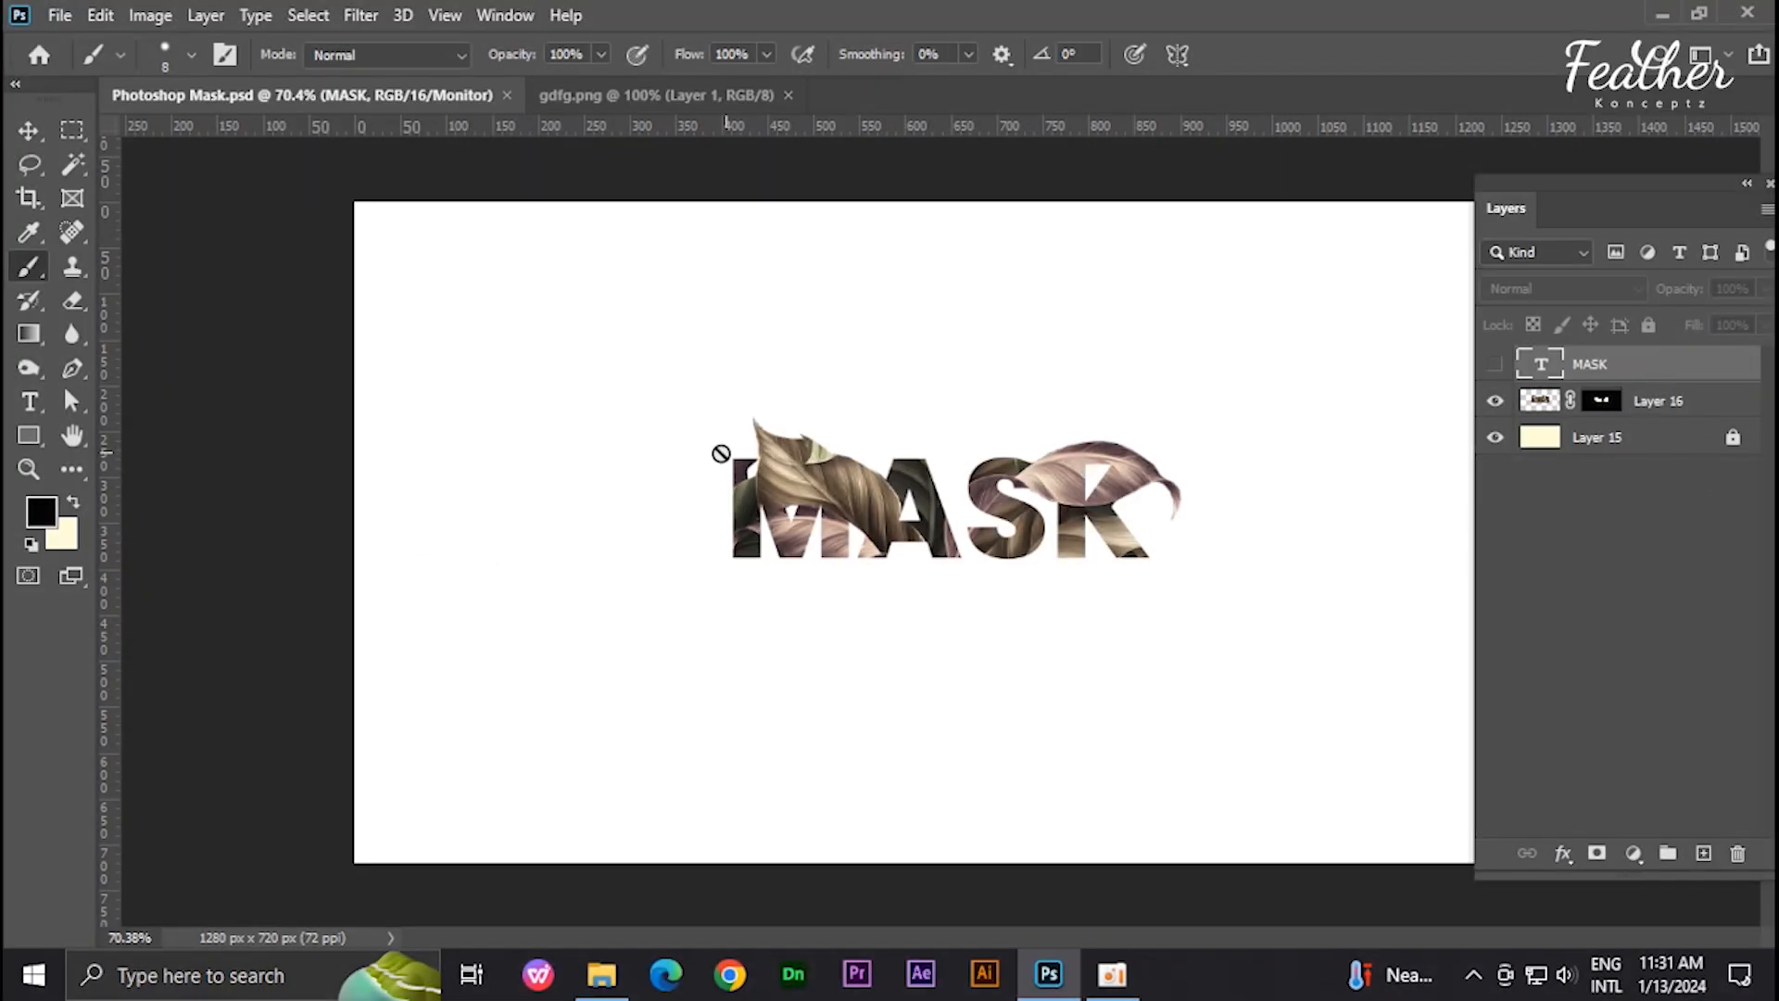
Step: Enlarge the leaf-filled MASK artwork on Layer 16 proportionally around its centre
click(1711, 398)
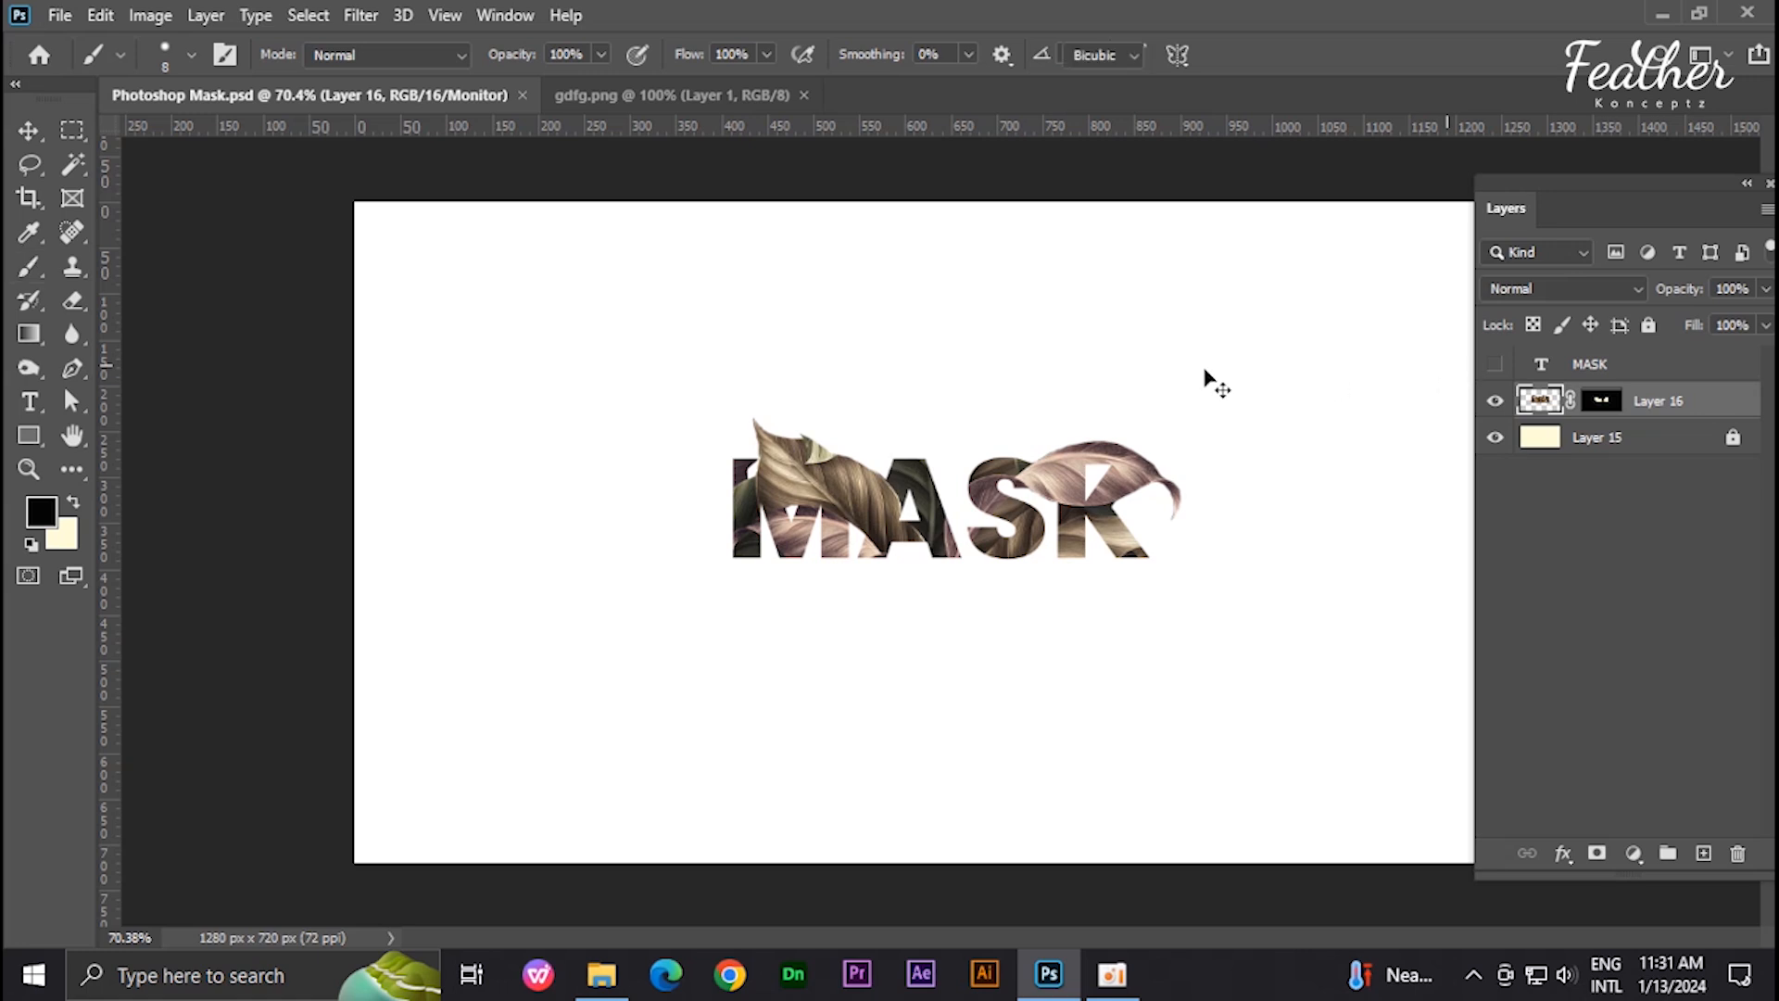
key(ctrl+t)
drag(1233, 477, 1316, 476)
key(b)
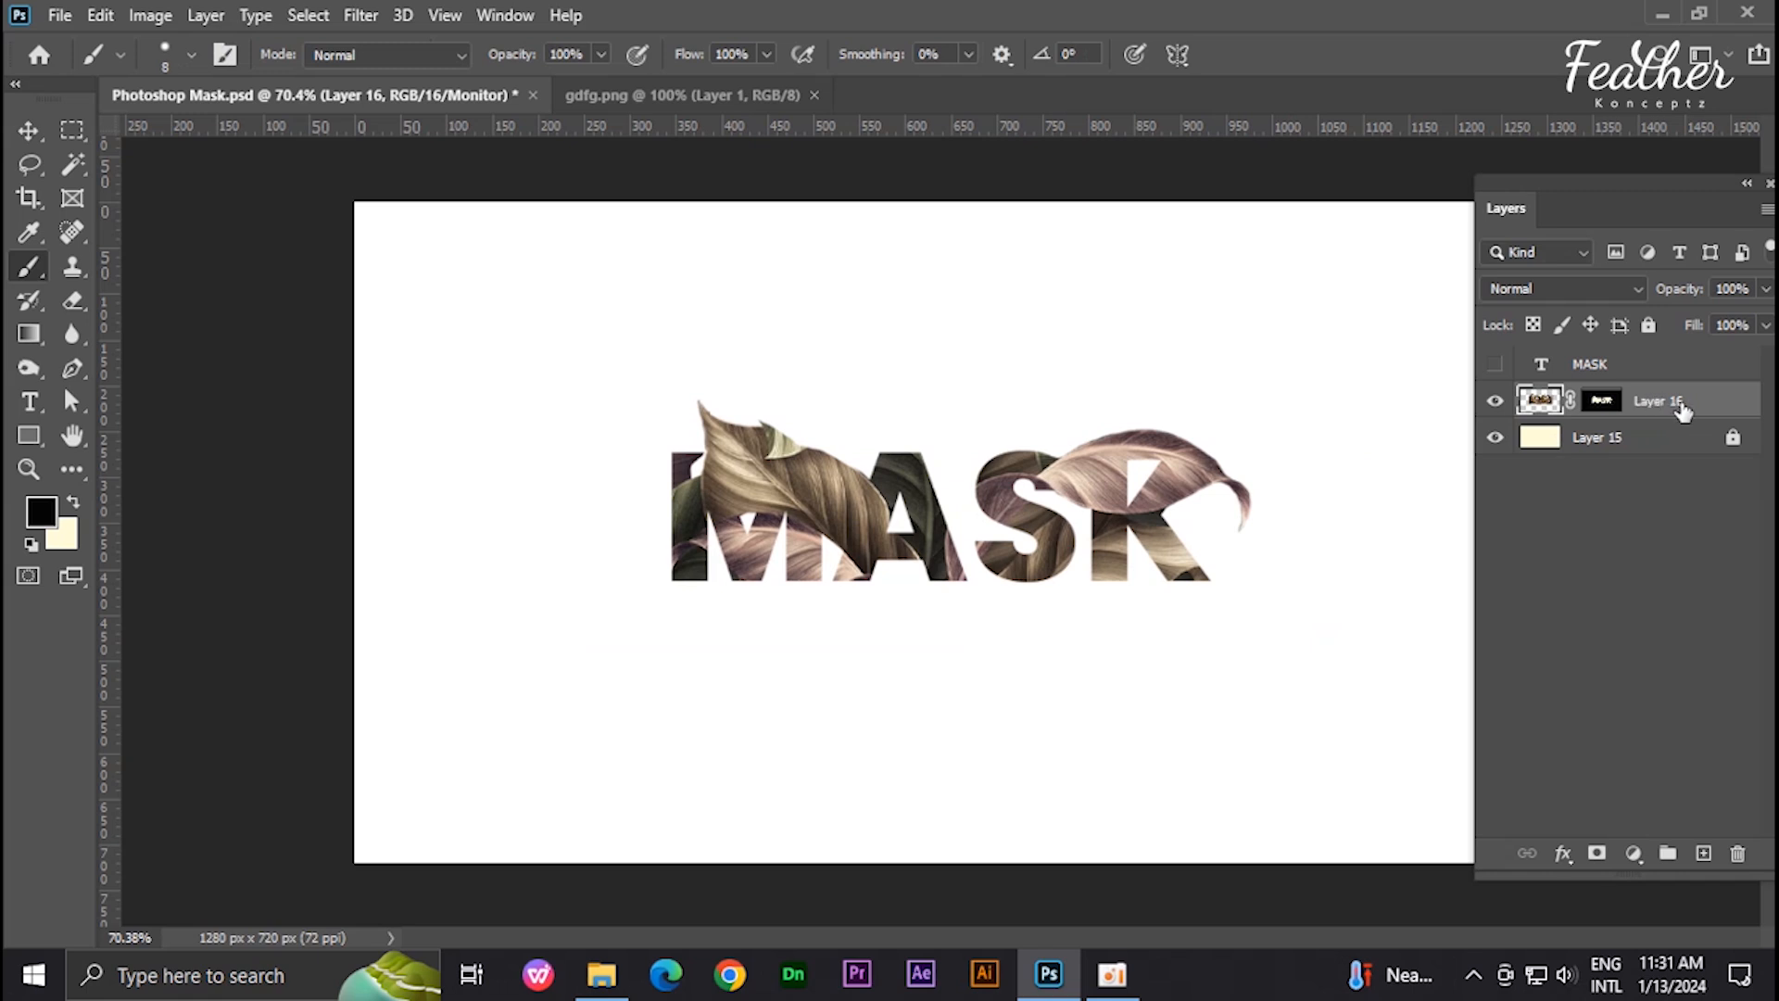
Step: Duplicate Layer 16 and flip the copy vertically
key(ctrl+j)
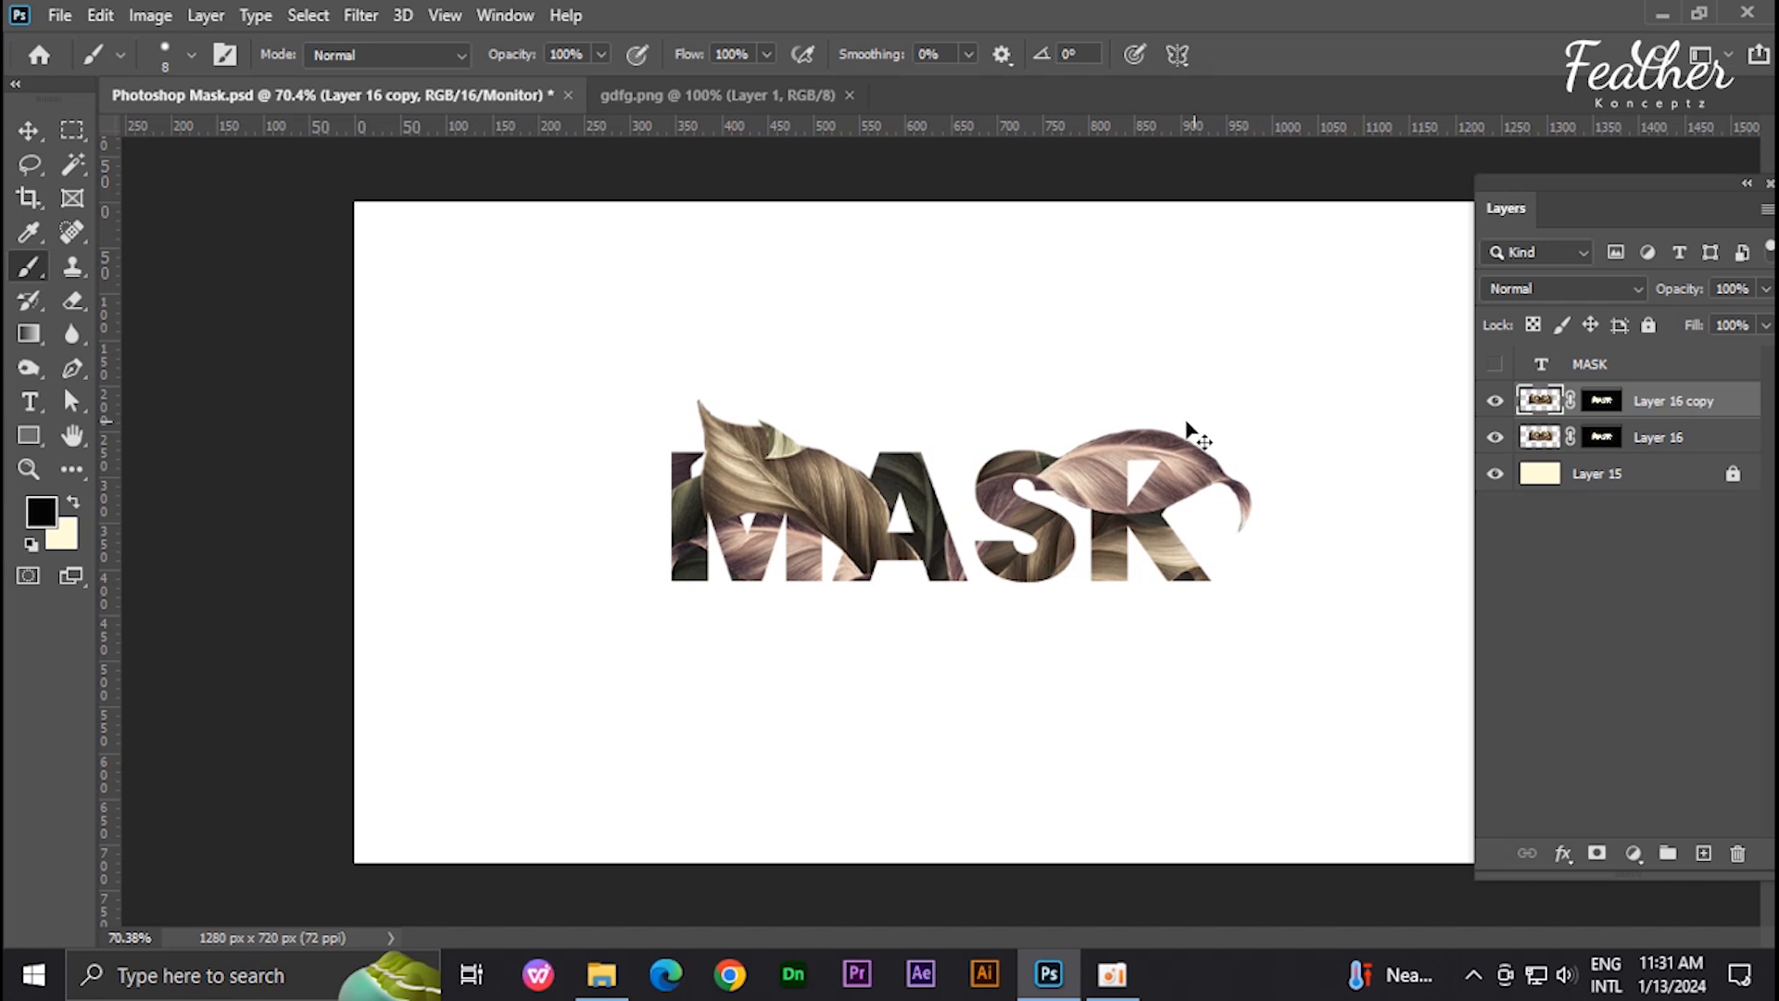
key(ctrl+t)
right_click(1047, 455)
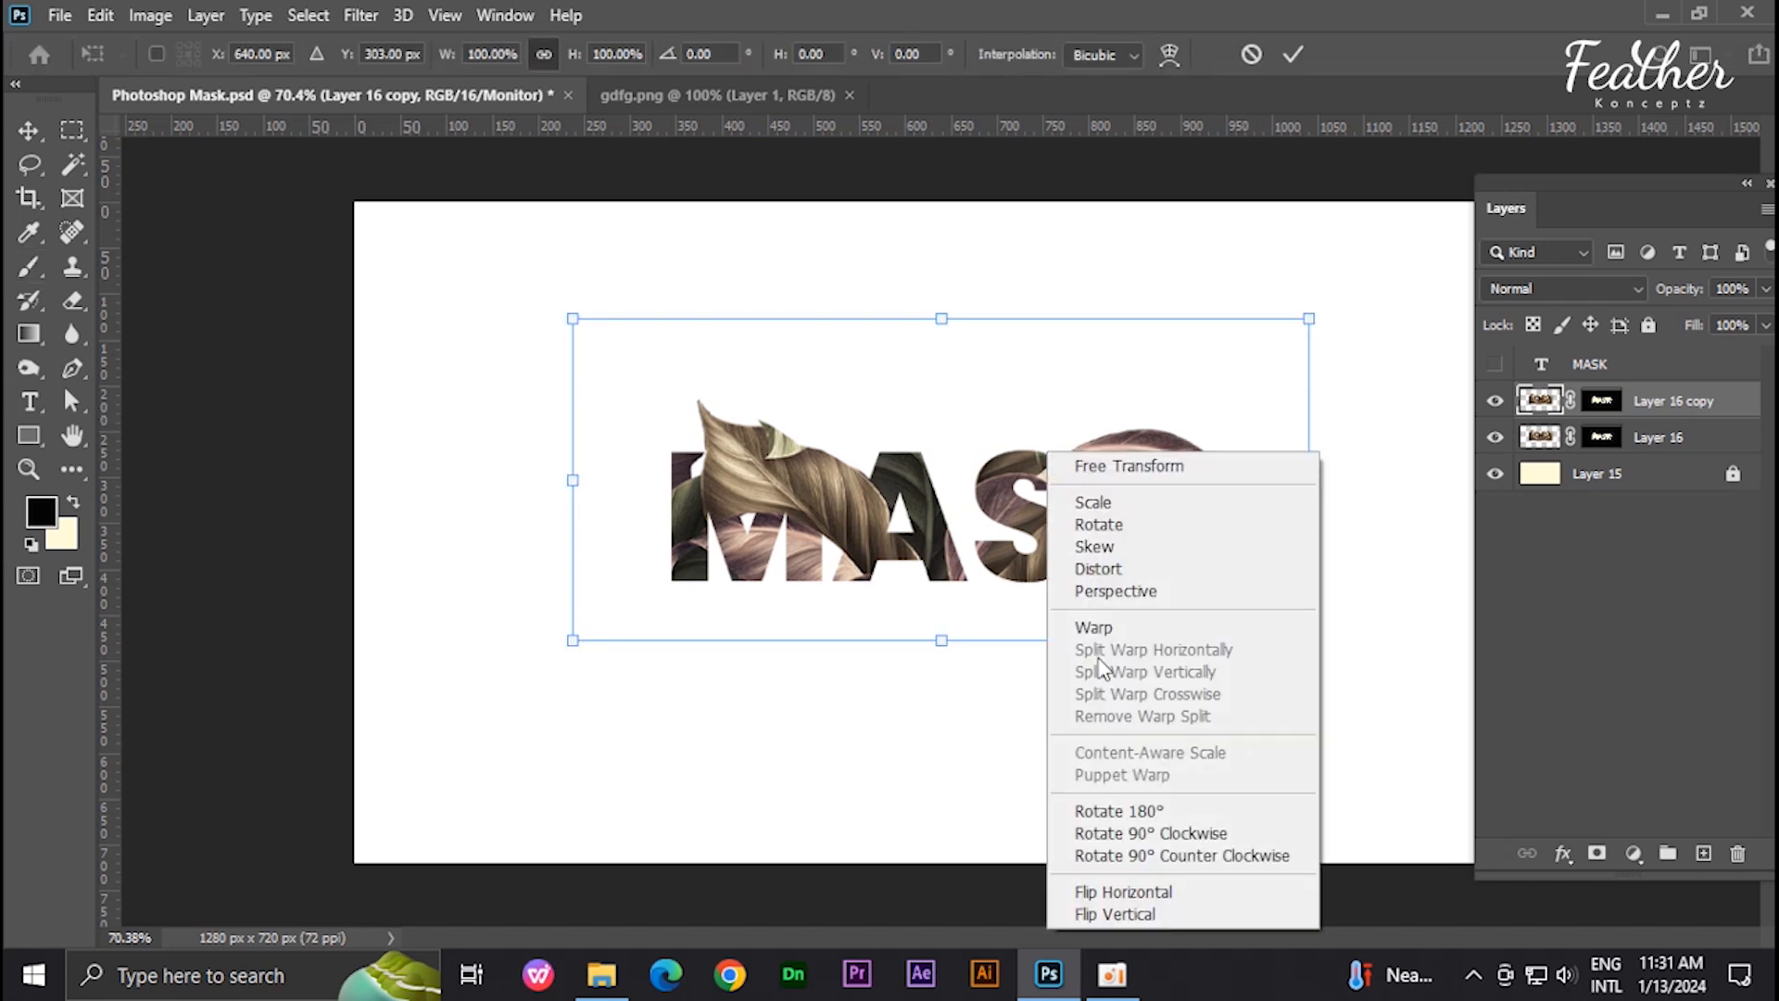
click(1112, 916)
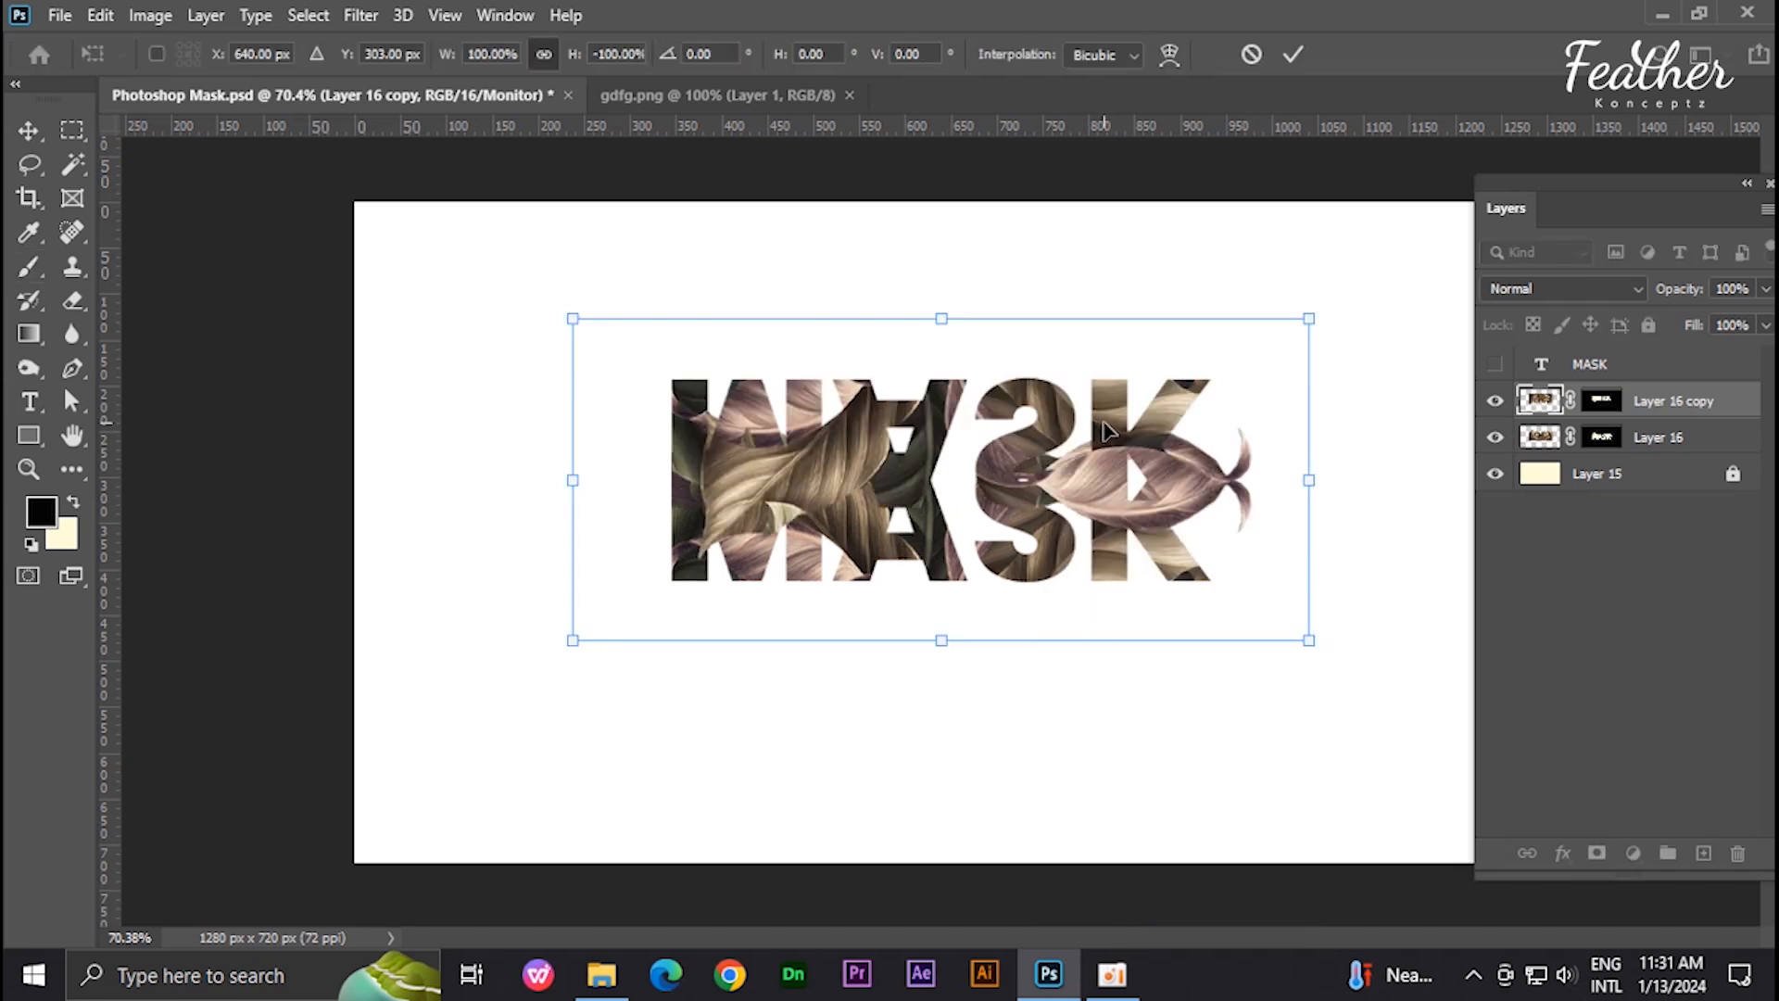
Step: Move the flipped copy straight down until its letters meet the base of the original MASK letters
drag(1110, 429, 1114, 643)
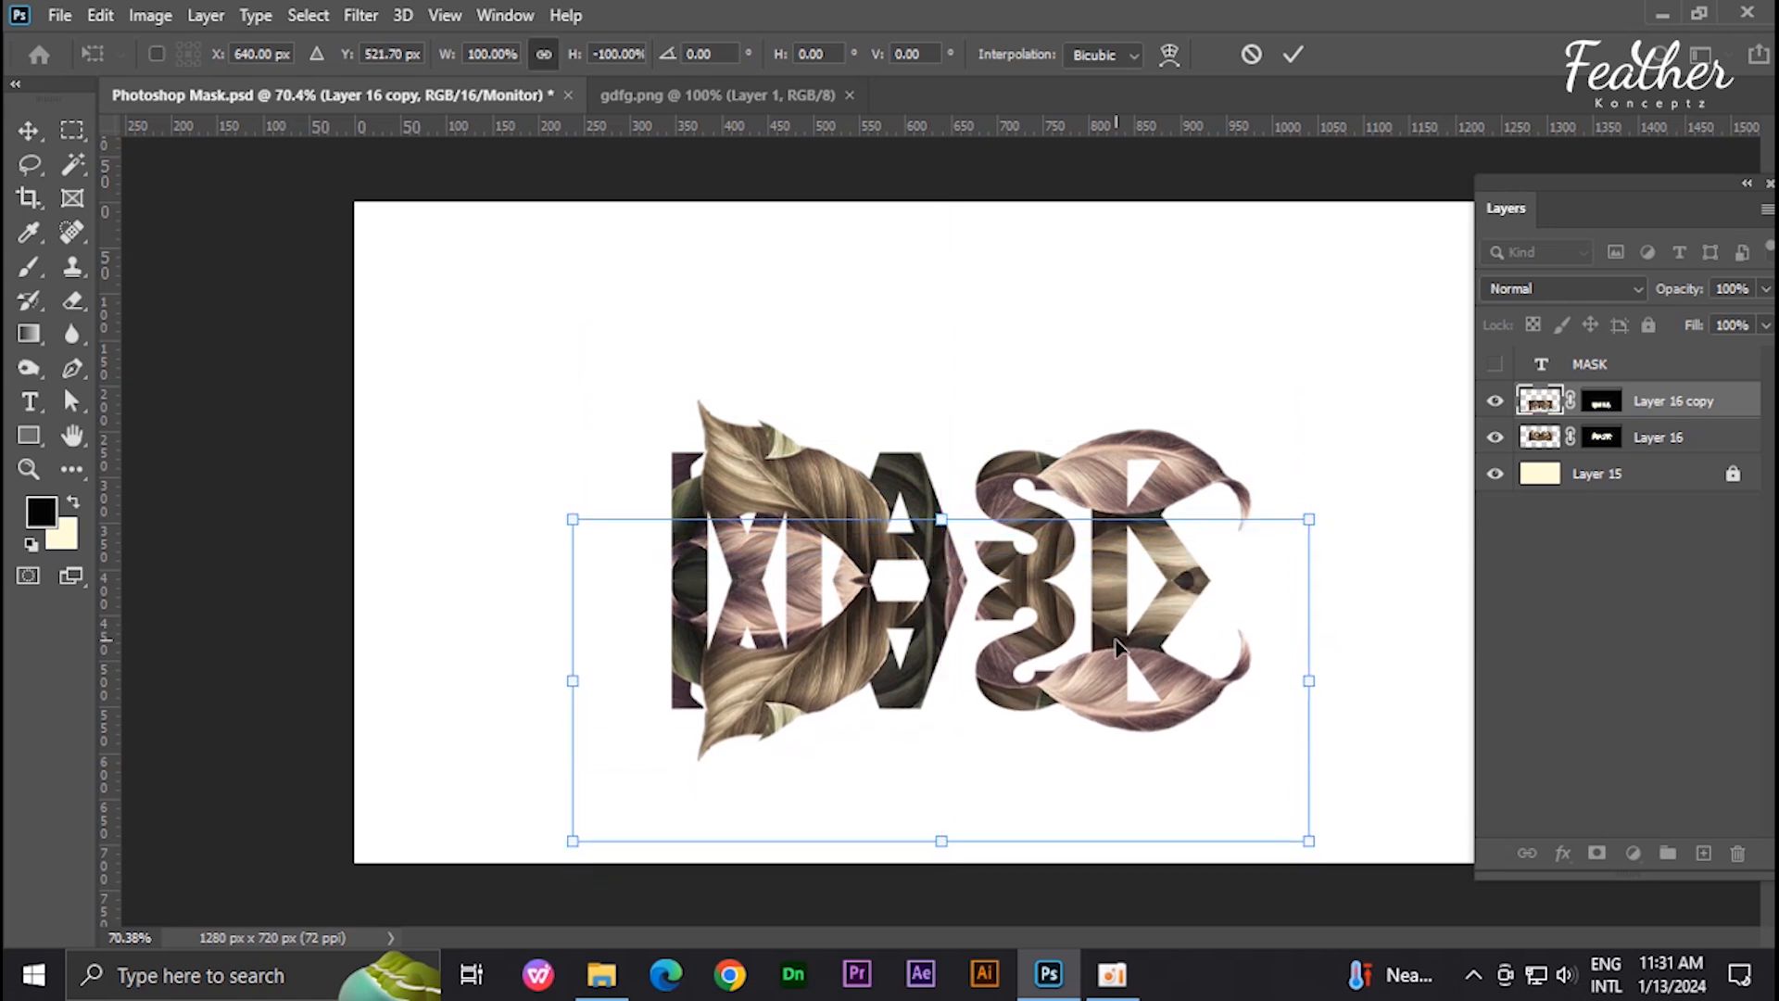
key(Return)
key(b)
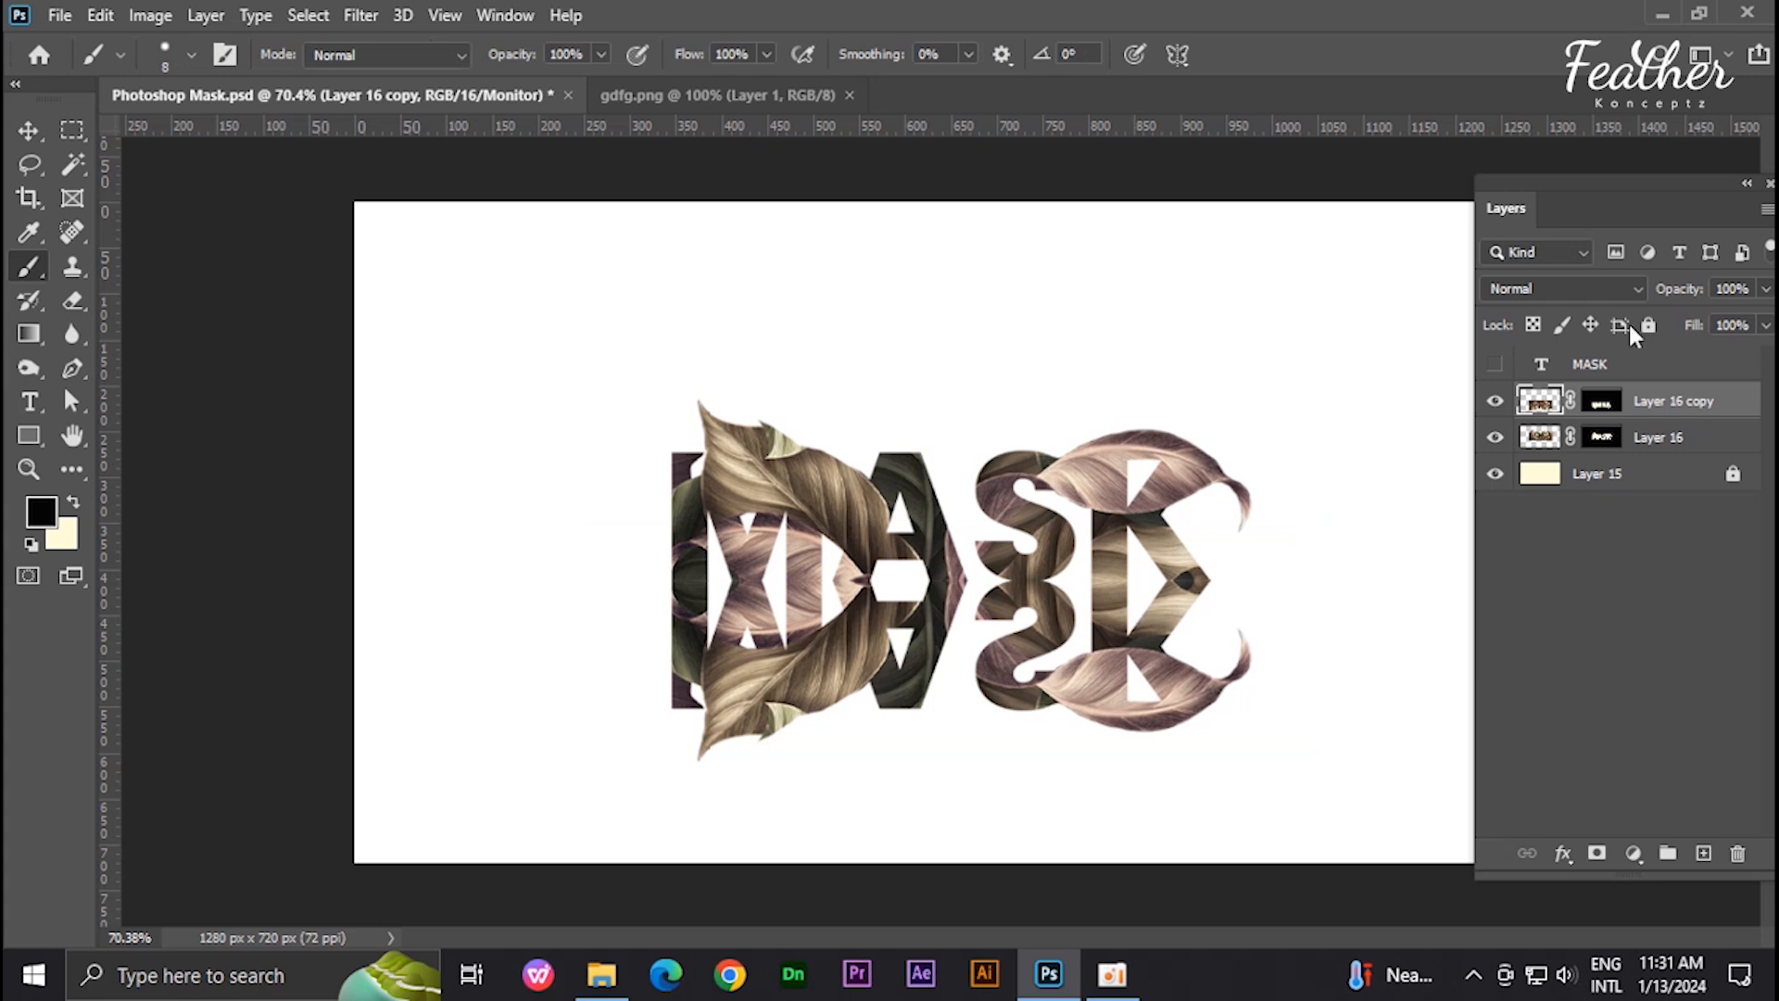
Step: Place the flipped copy beneath Layer 16 in the layer stack
click(1604, 405)
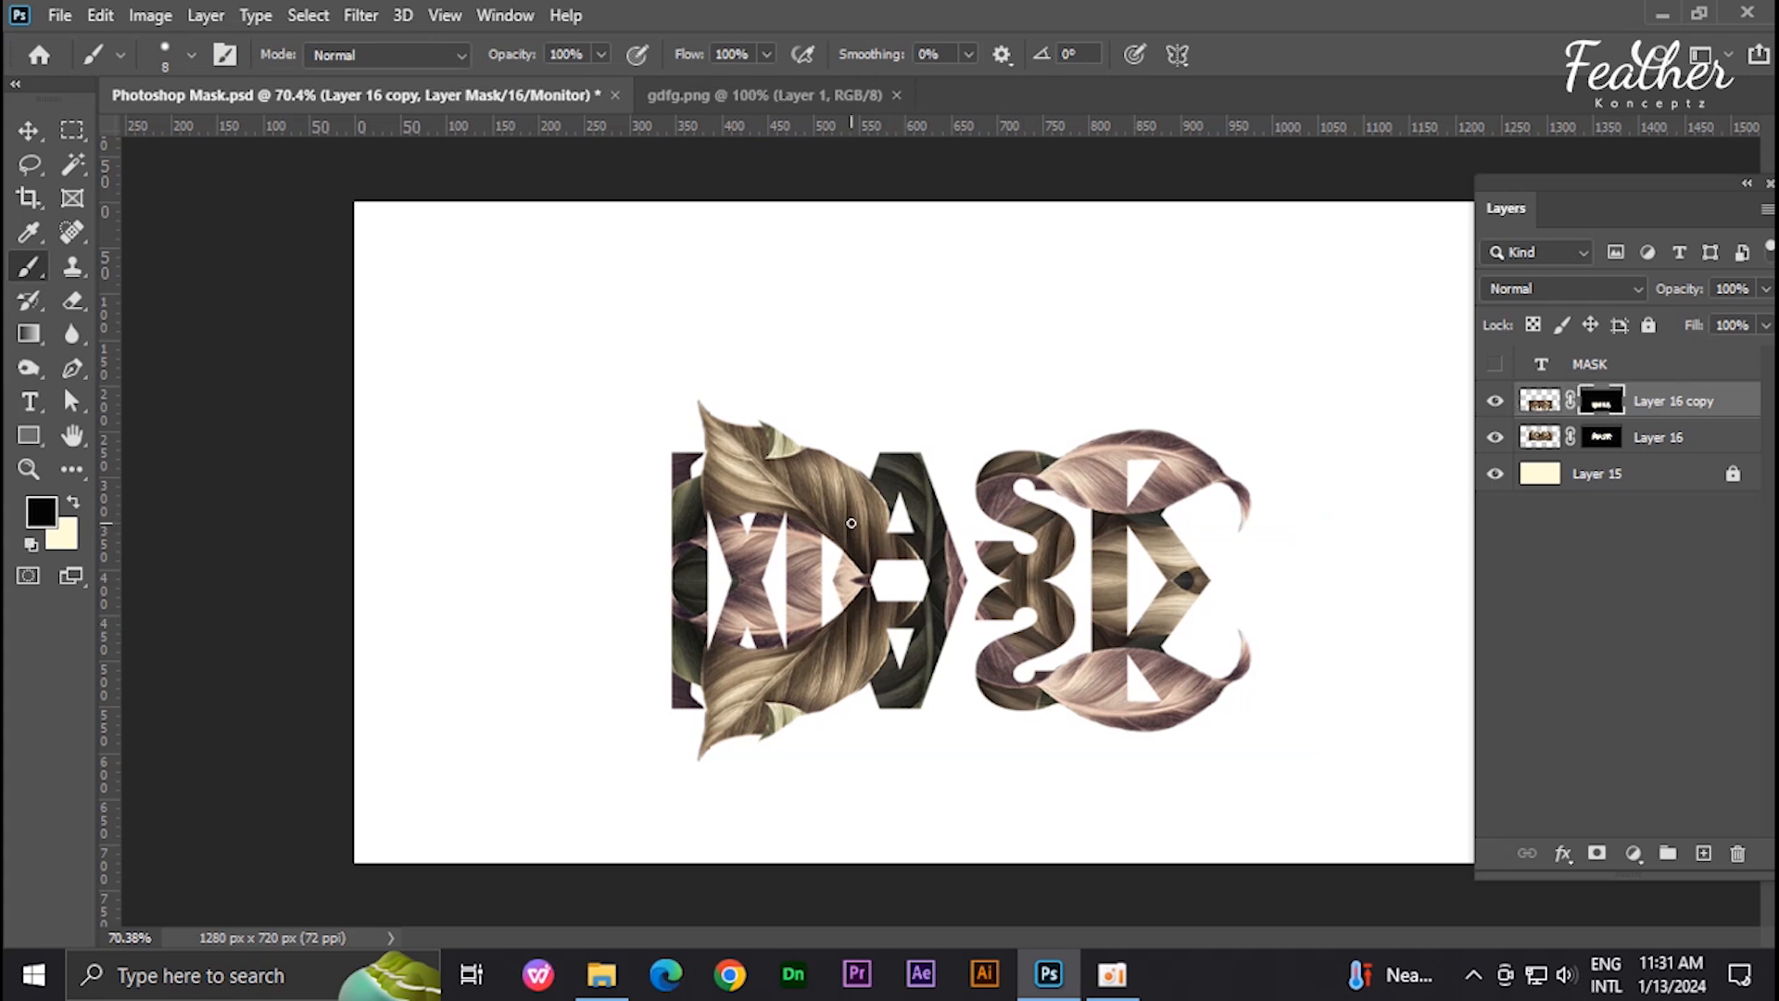
key(bracketright)
drag(1687, 417, 1699, 451)
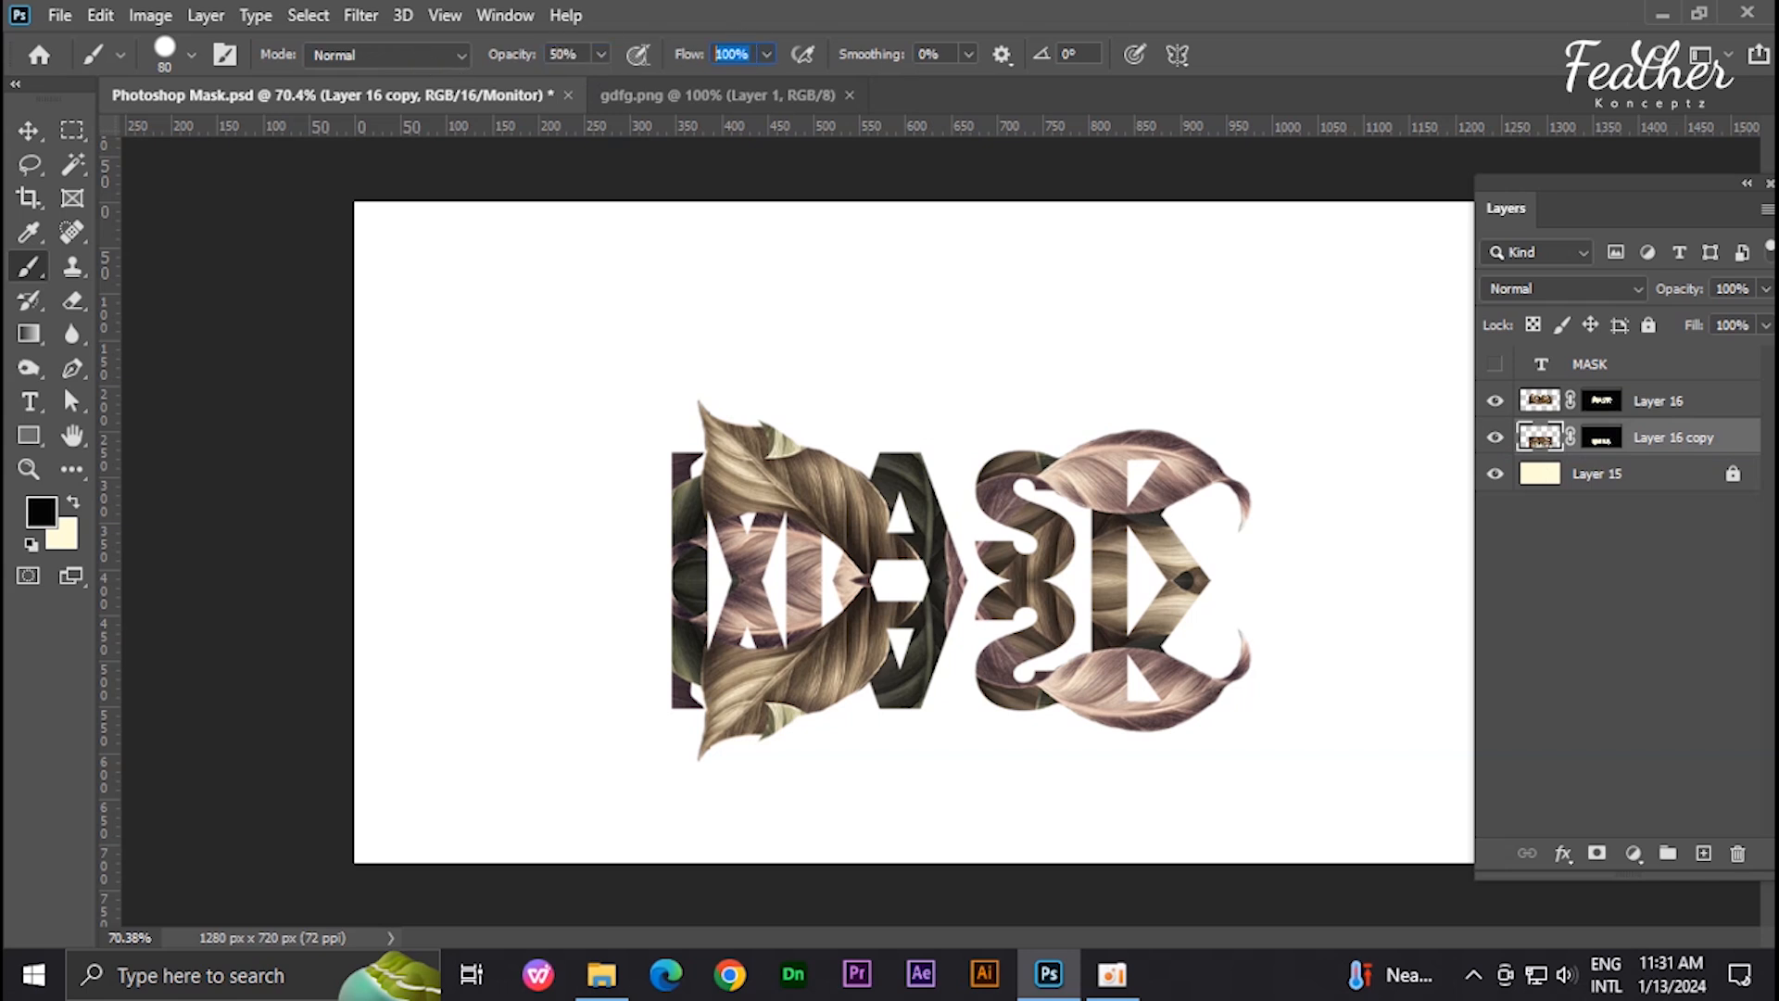
Step: Set the brush to a Soft Round 400 px tip with 0% hardness, 50% opacity and 50% flow
right_click(805, 312)
drag(1109, 445, 822, 424)
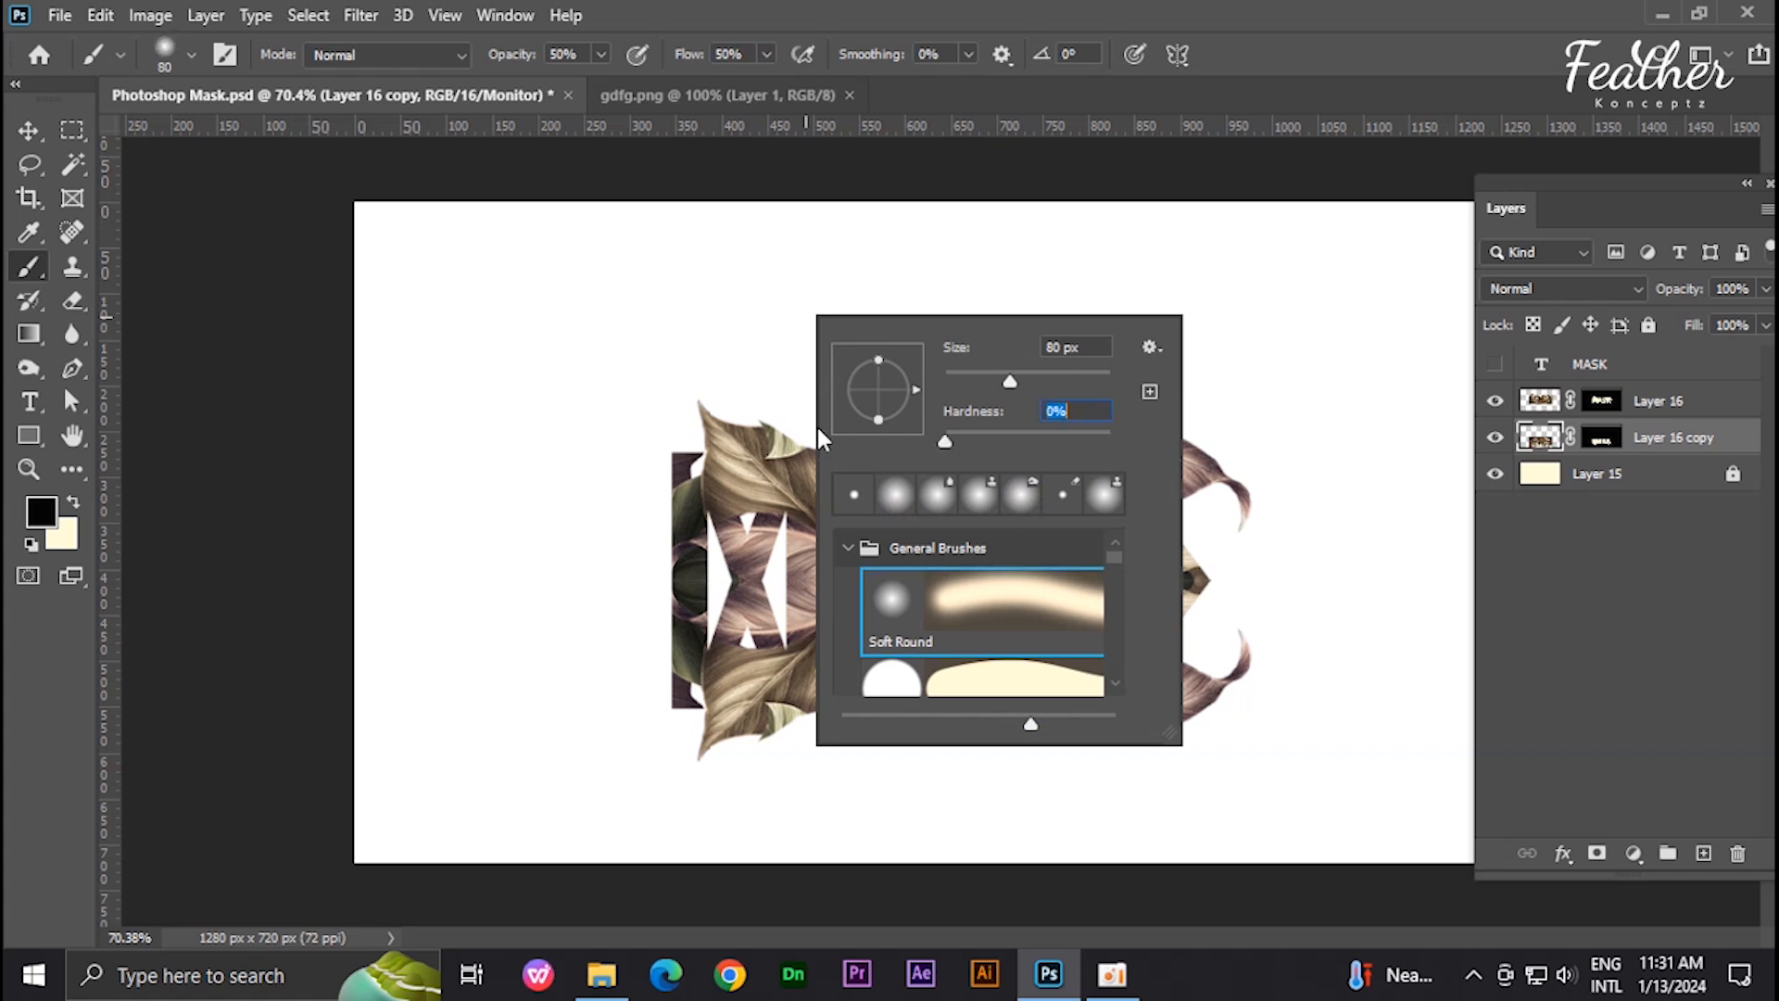
click(816, 424)
key(bracketright)
key(bracketright)
key(bracketright)
key(bracketright)
key(bracketright)
key(bracketright)
key(bracketright)
key(bracketright)
key(bracketright)
key(x)
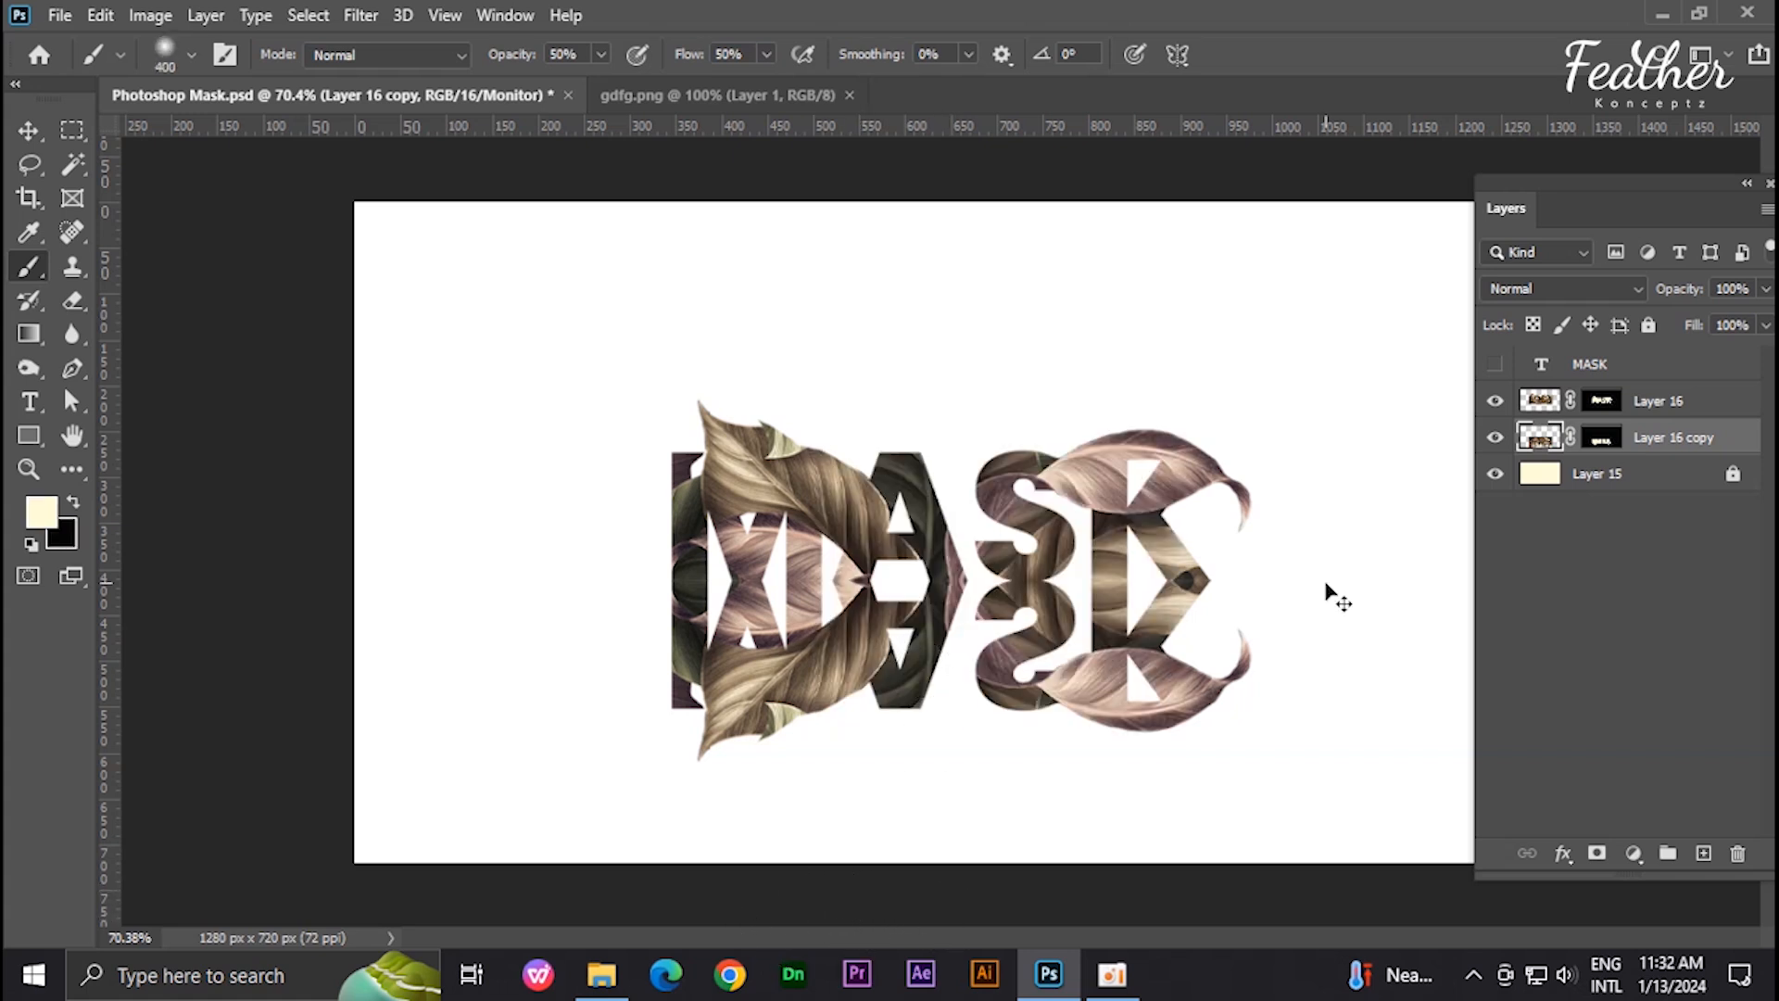
Step: Paint black on the flipped copy's layer mask from below, fading the reflection to a faint trace under the letters
click(1585, 439)
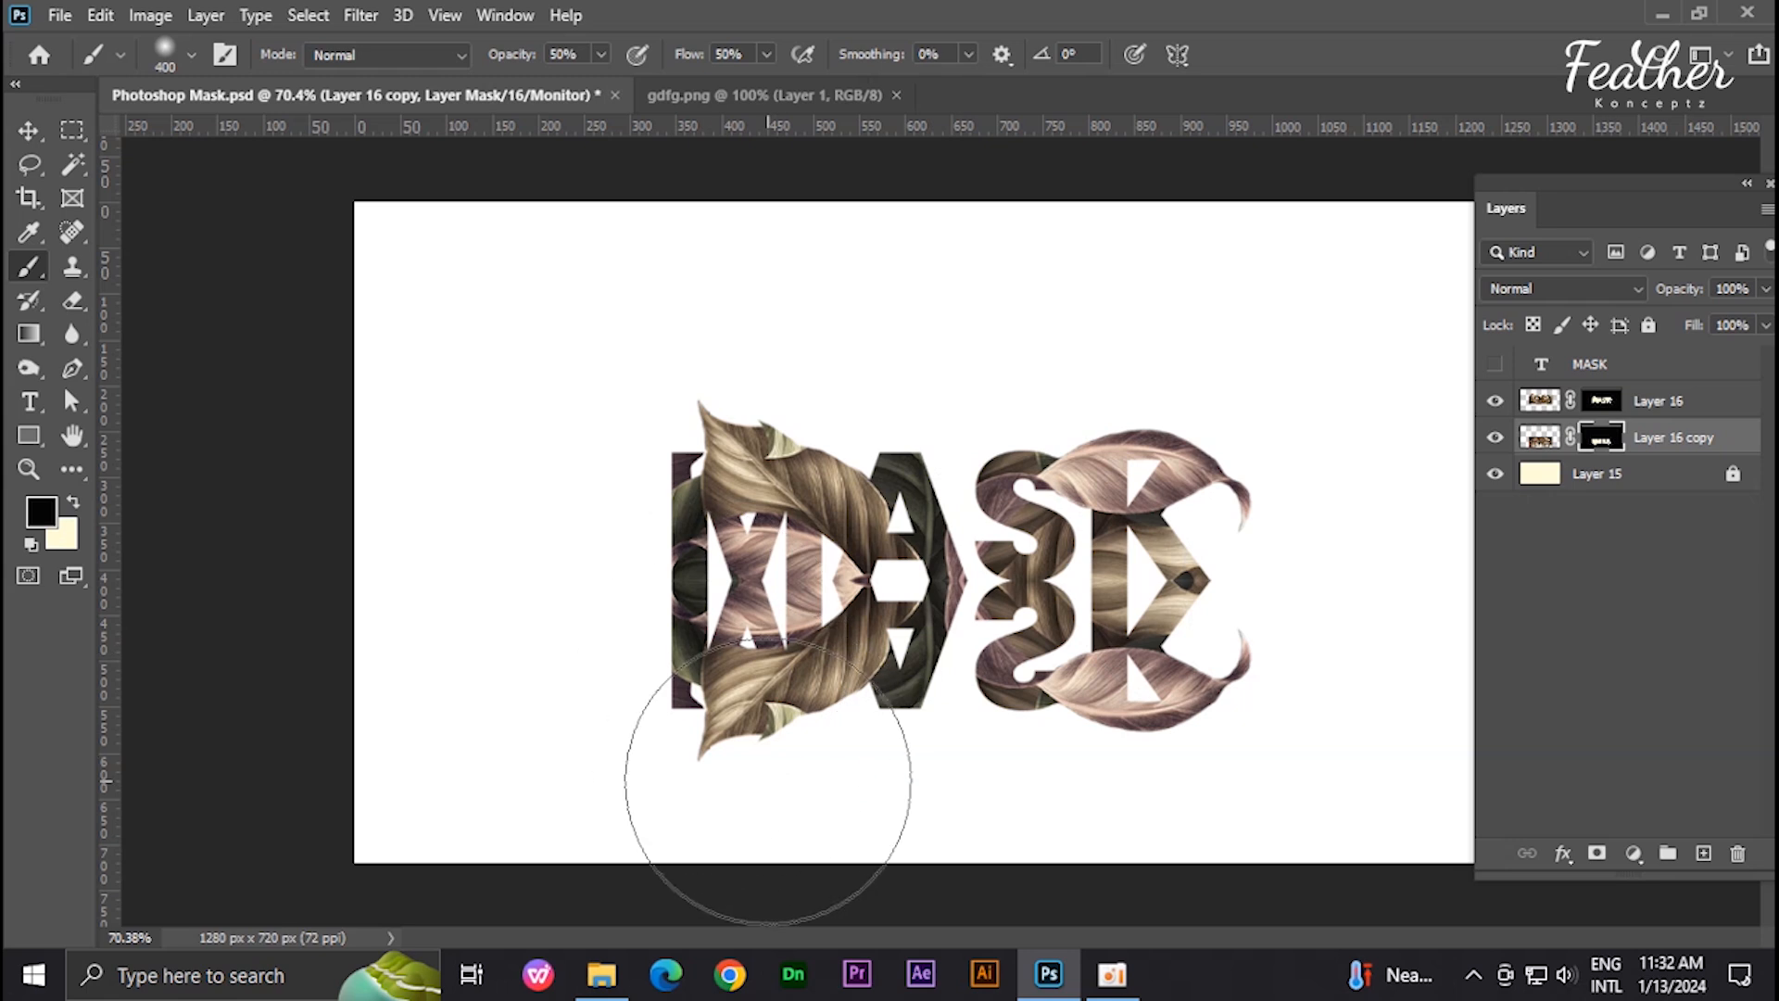
click(773, 793)
mouse_move(767, 794)
mouse_down()
mouse_move(568, 806)
mouse_move(1310, 806)
mouse_move(1276, 775)
mouse_move(590, 808)
mouse_move(1310, 815)
mouse_up()
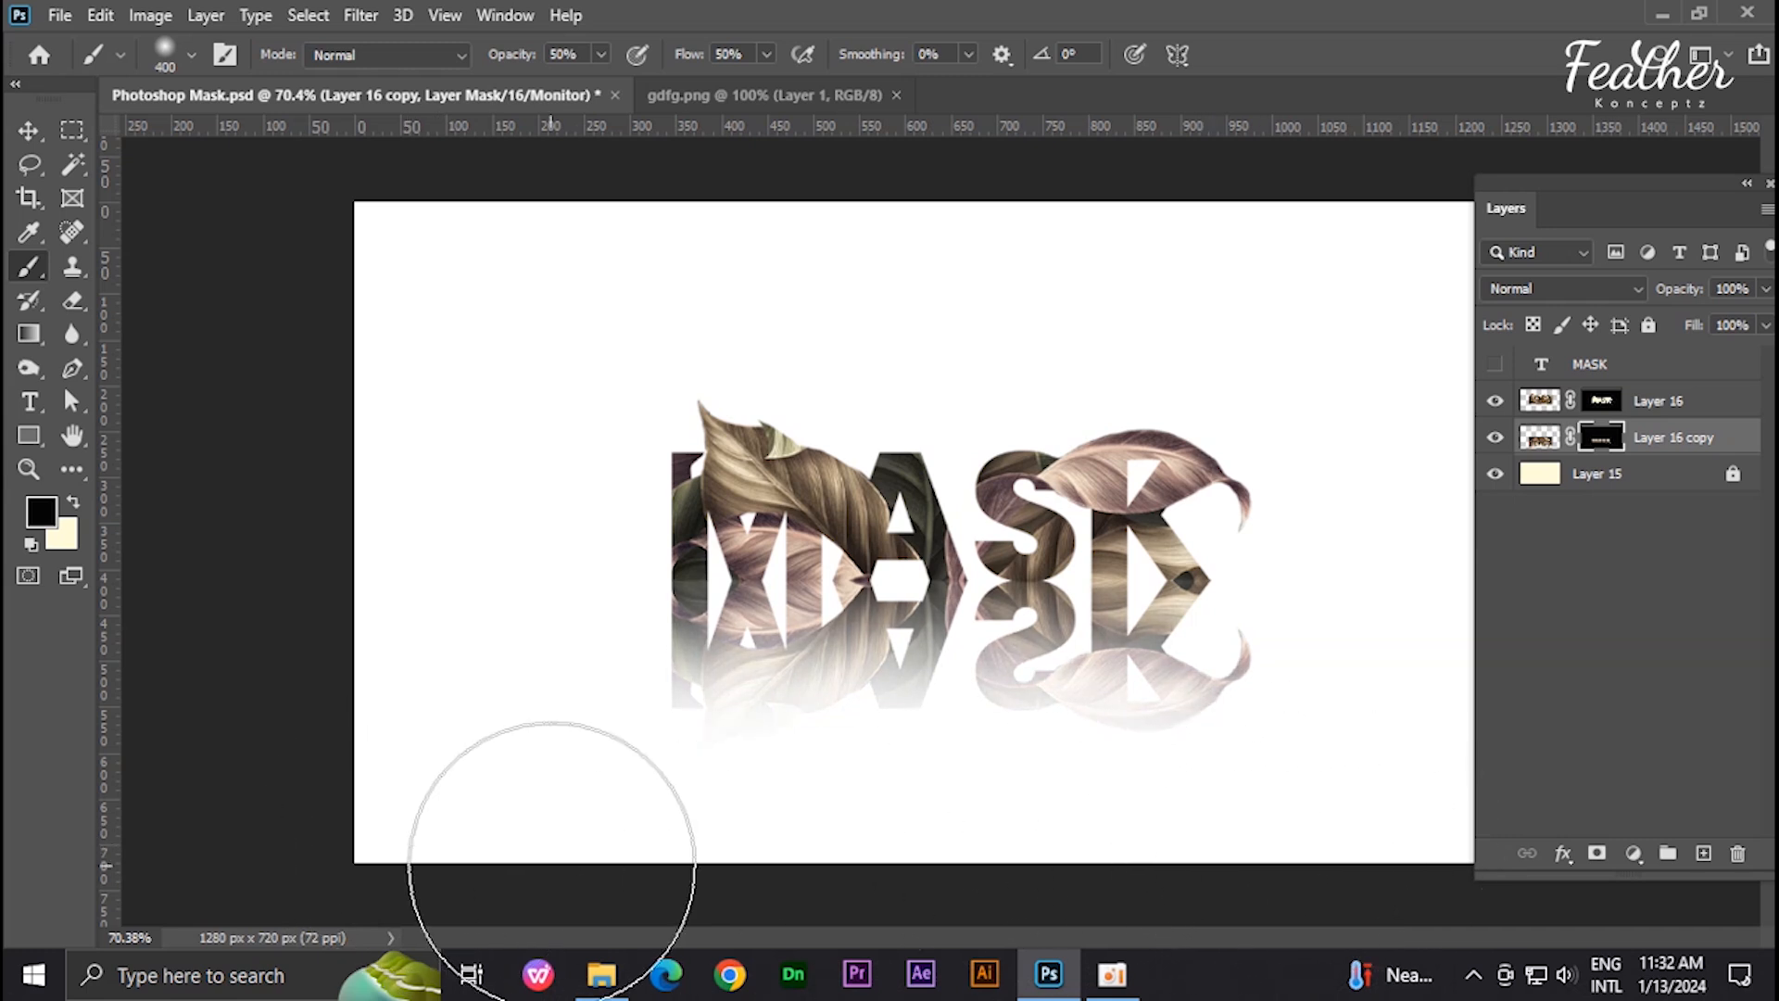
drag(1422, 755, 1140, 775)
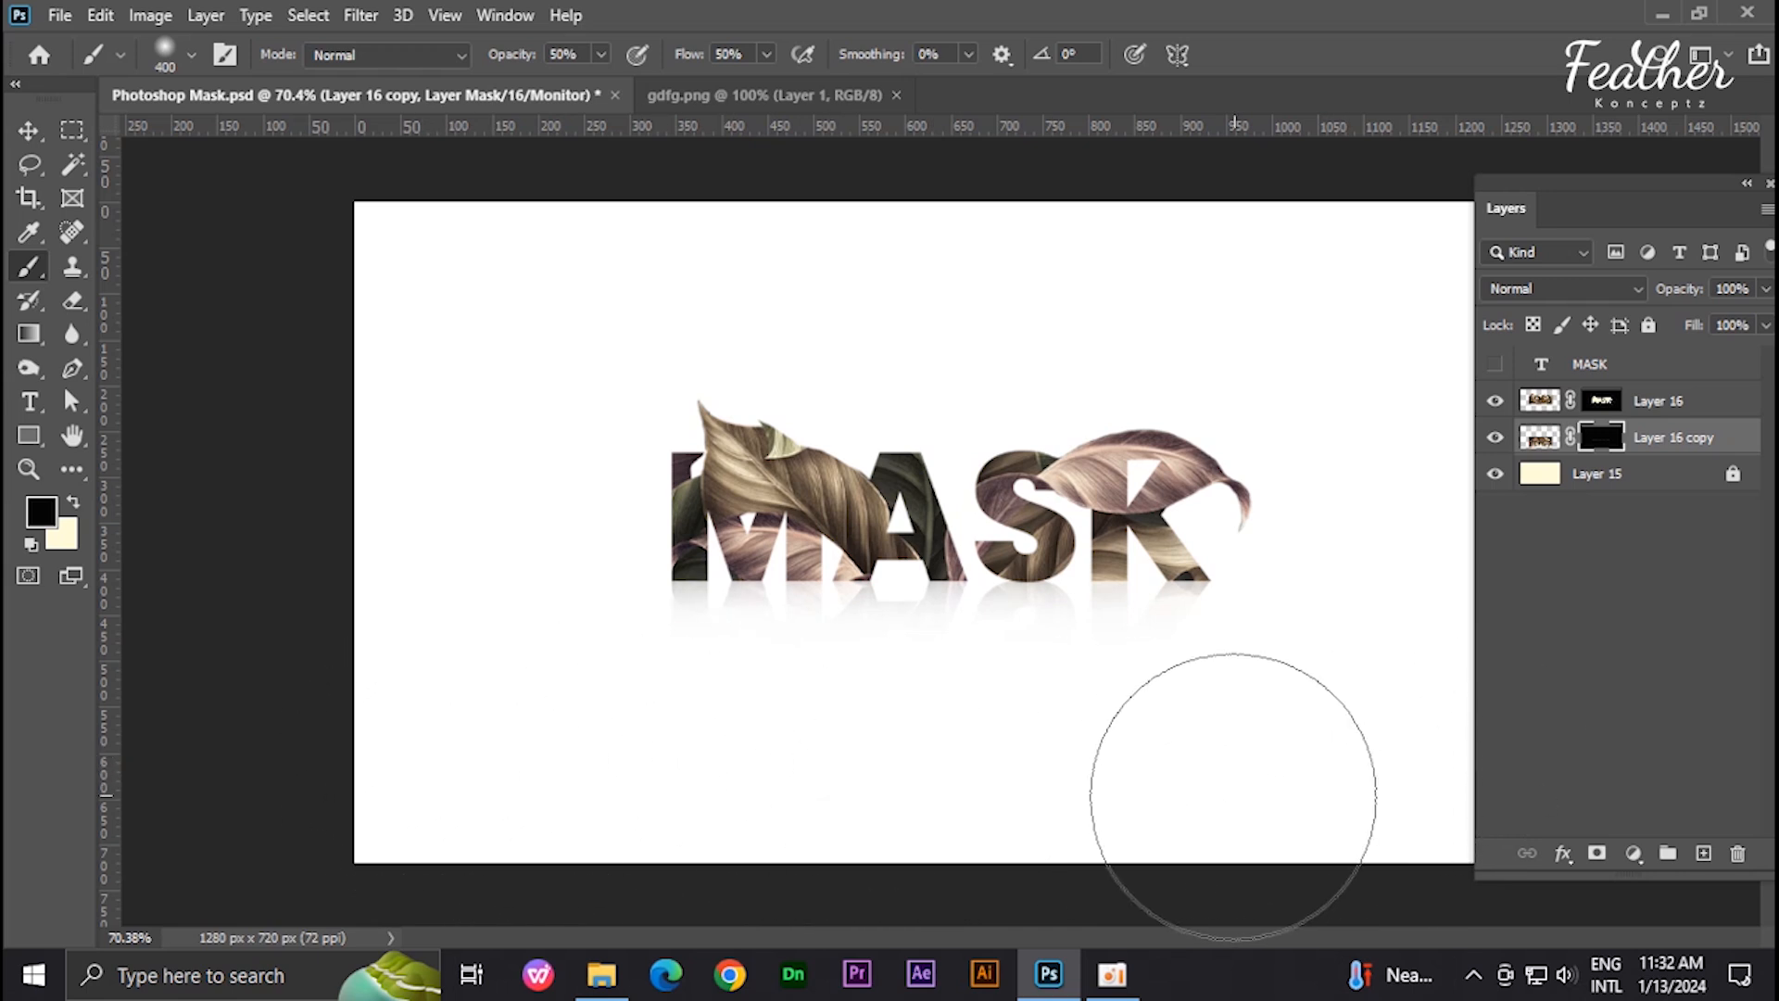
Step: Group the MASK text layer, Layer 16 and Layer 16 copy together
click(1659, 369)
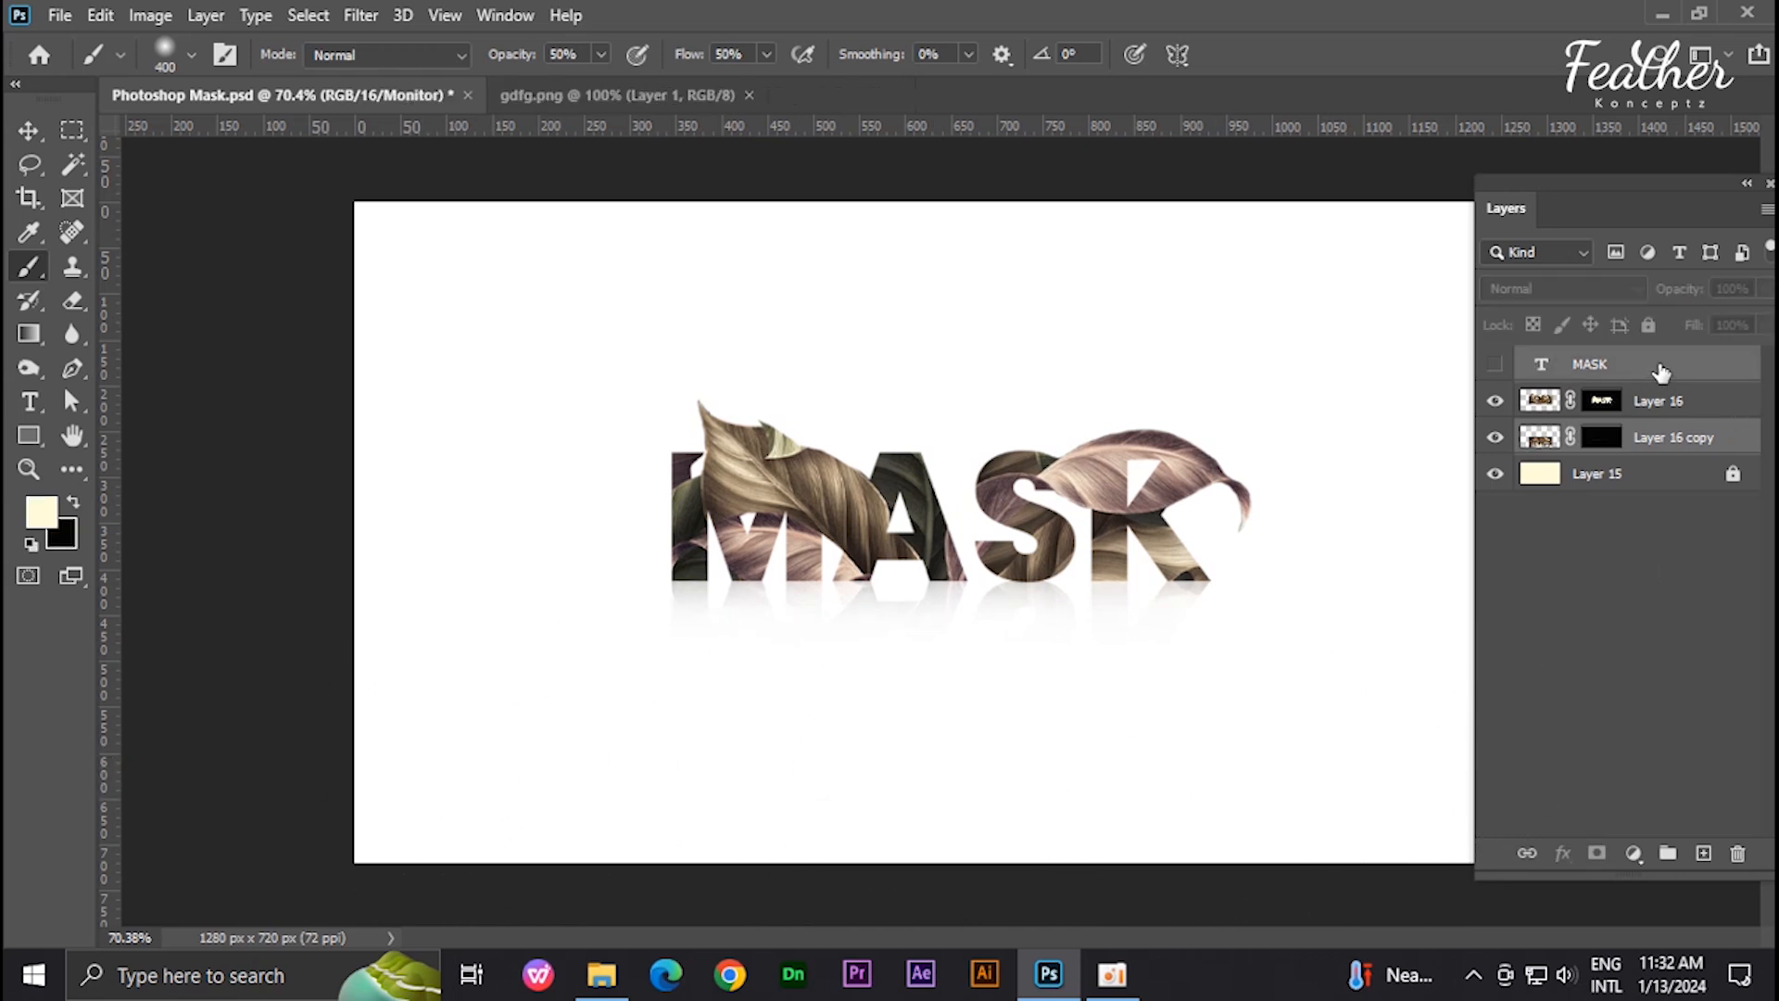
click(1687, 406)
key(ctrl+g)
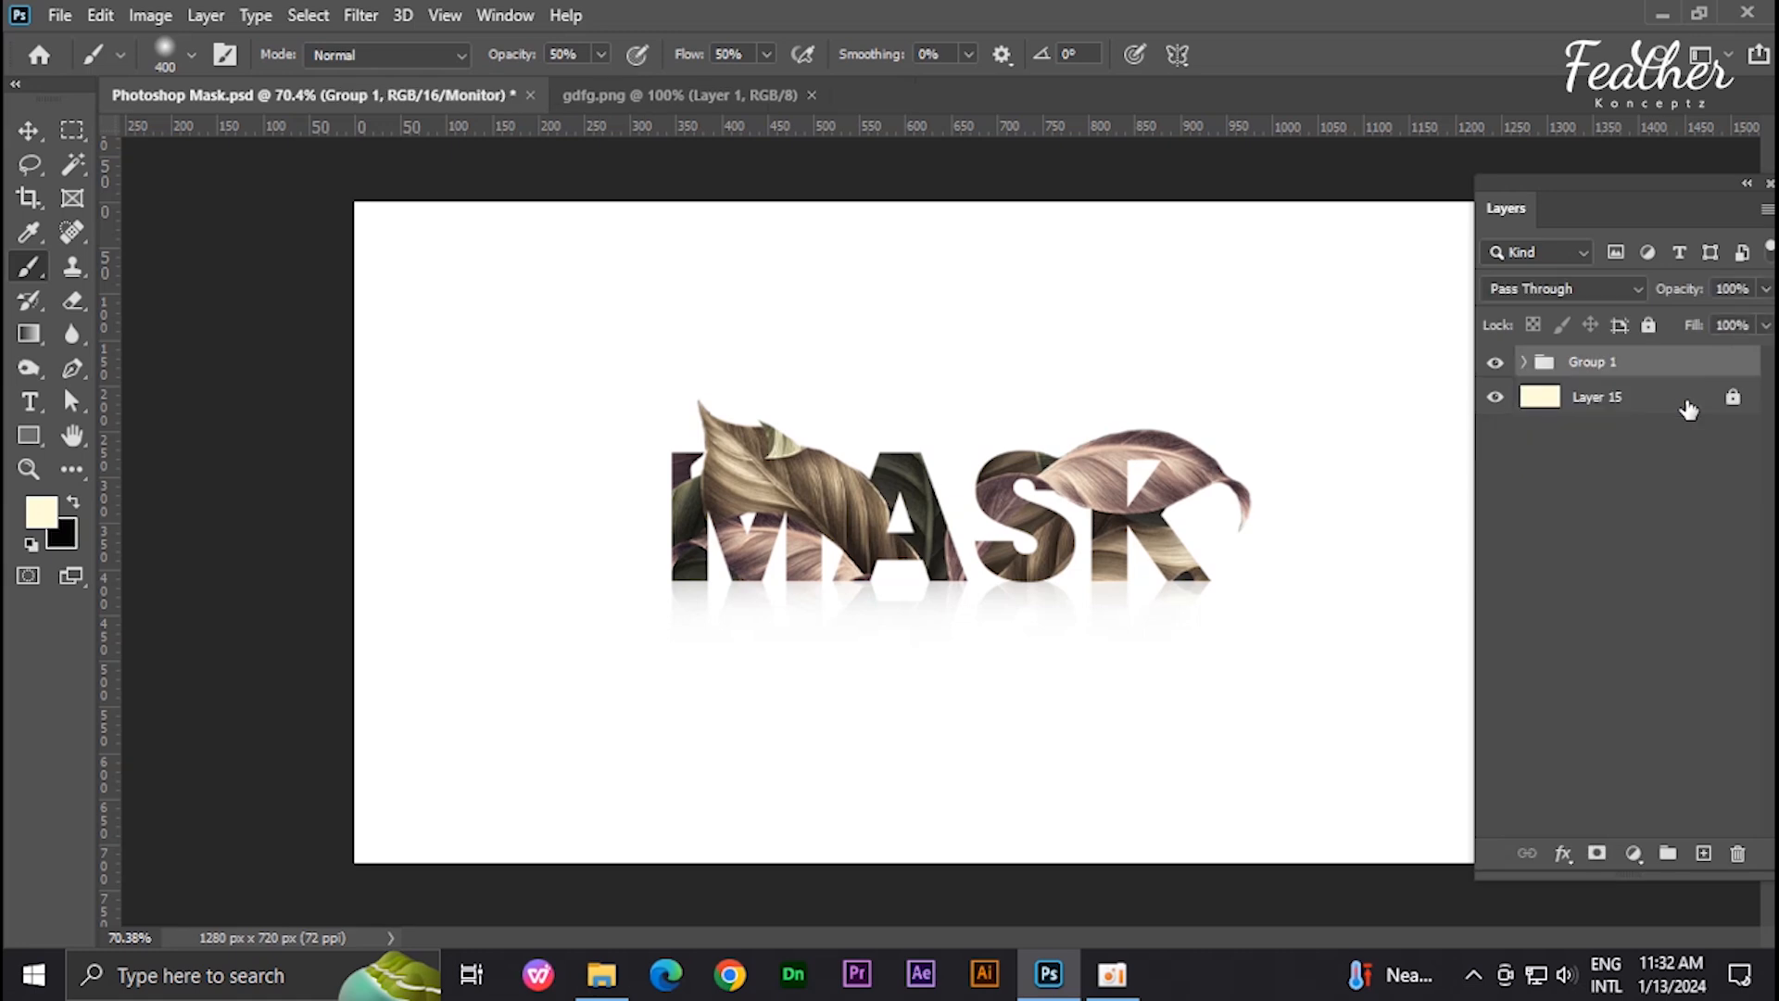